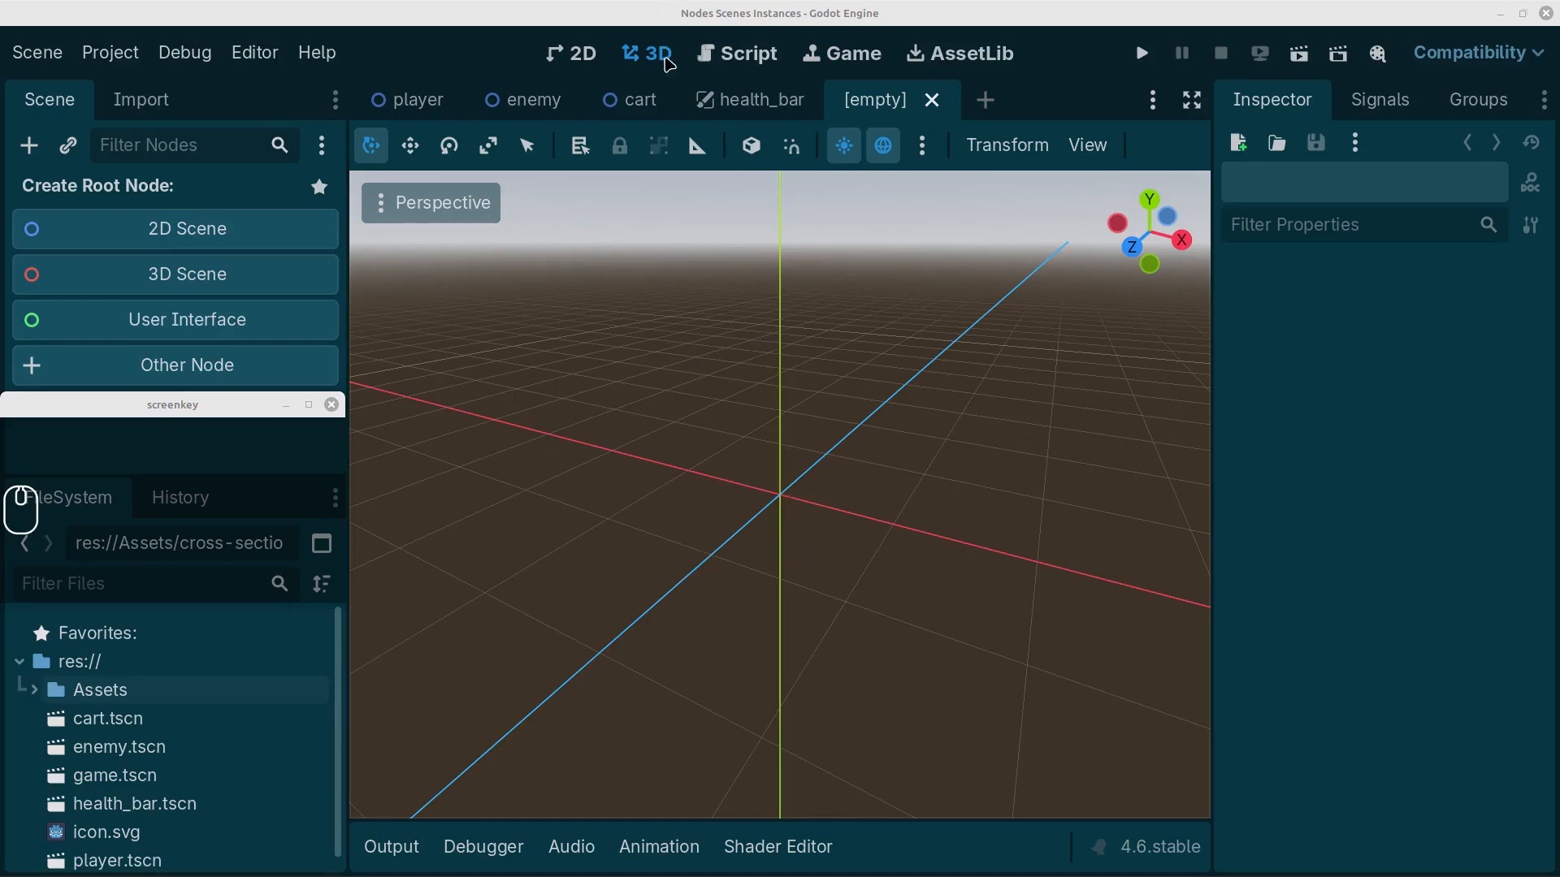
# Switch the editor to the 2D workspace
pyautogui.click(574, 55)
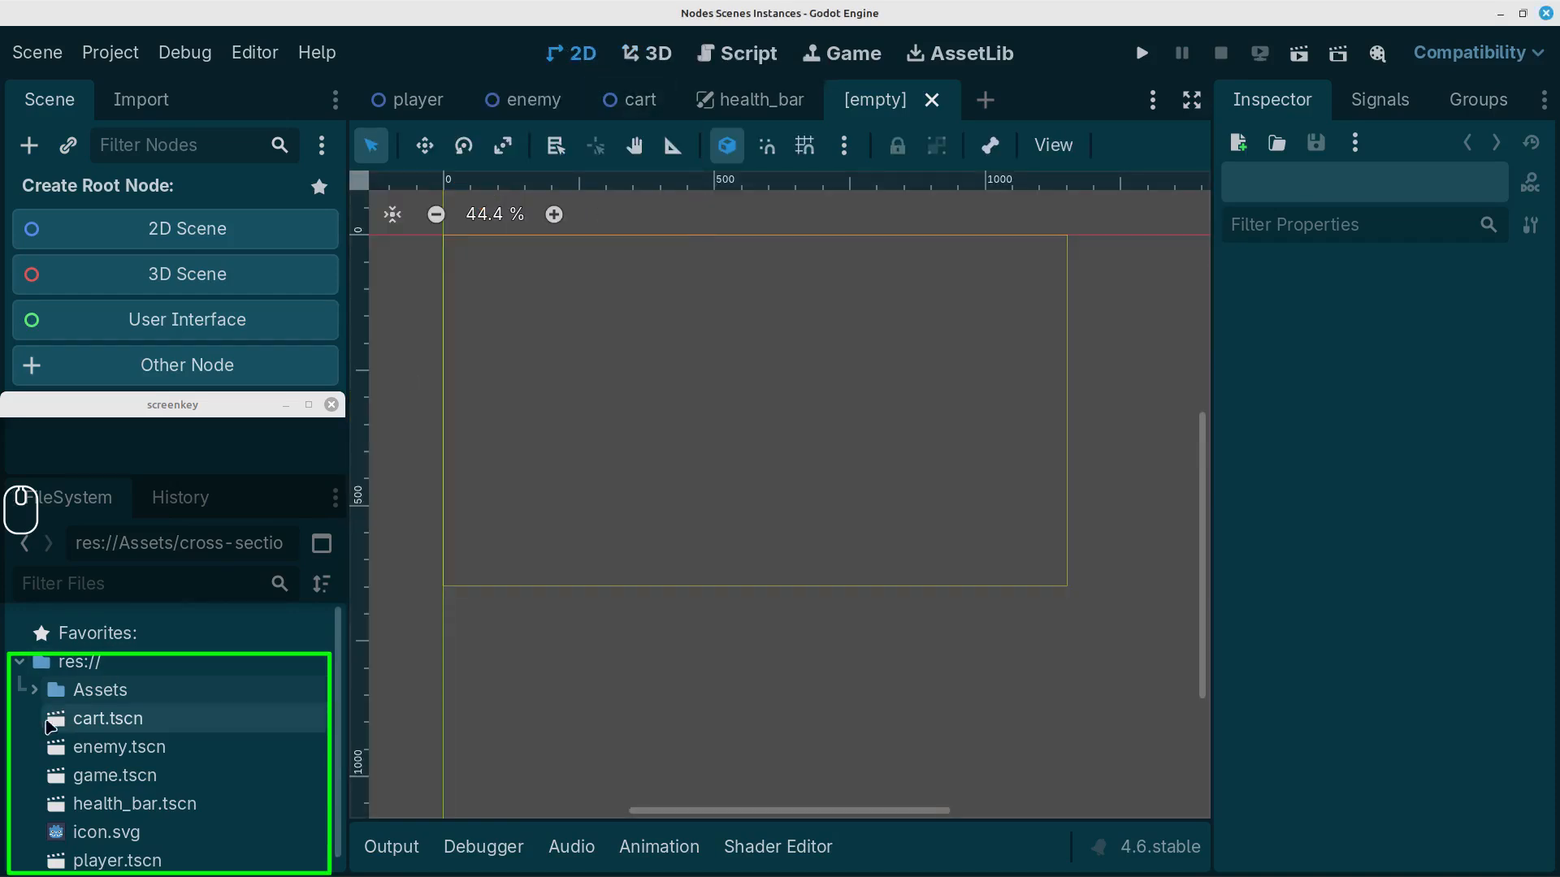
pyautogui.scroll(-1, 104, 700)
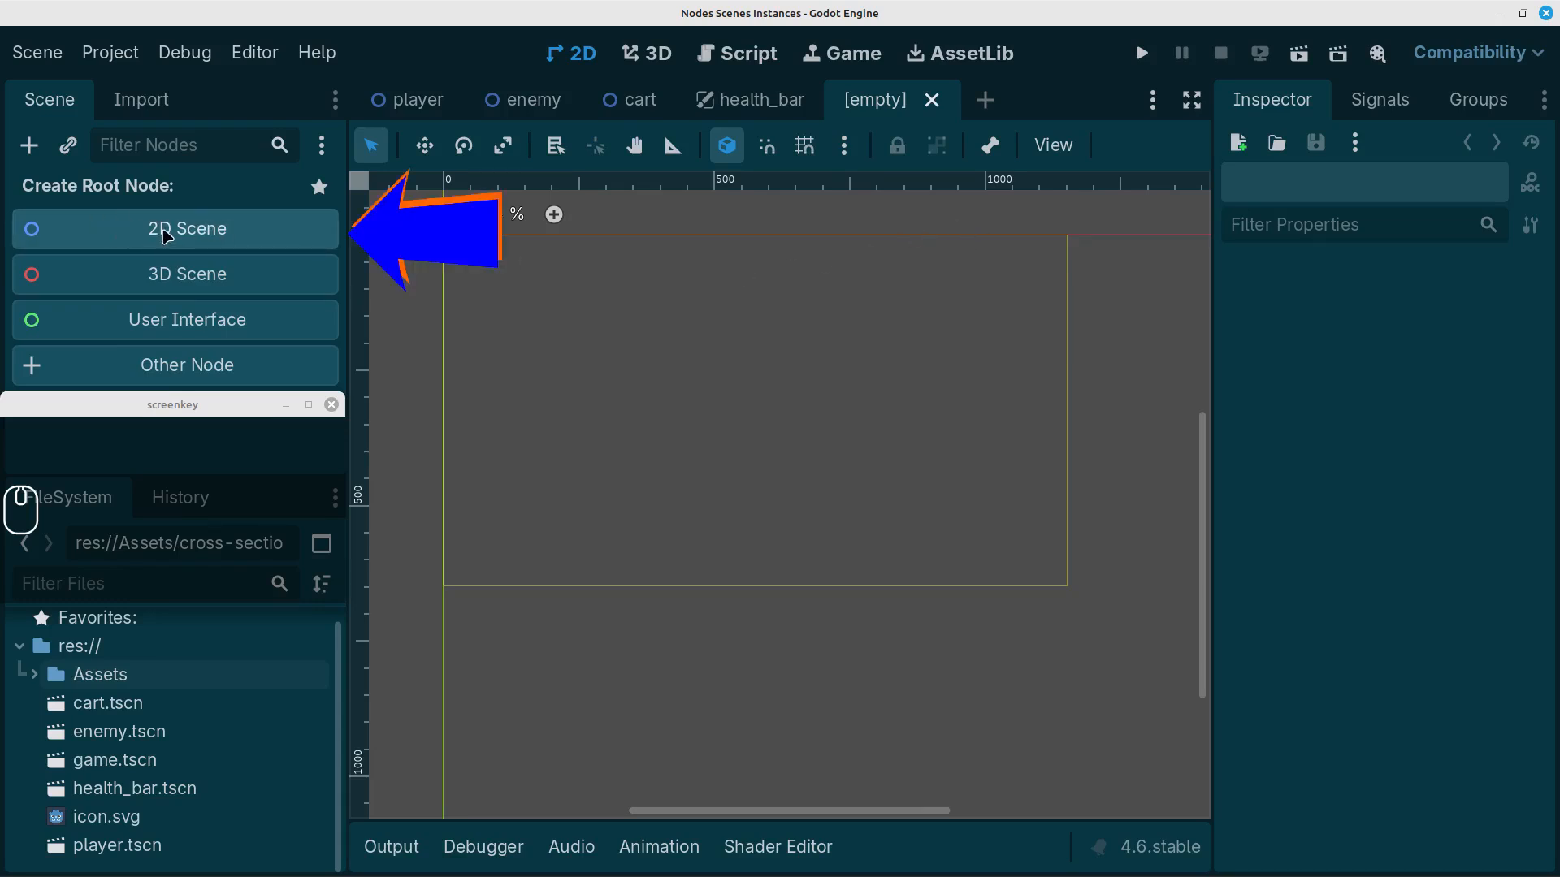
pyautogui.moveTo(110, 237); pyautogui.dragTo(199, 240)
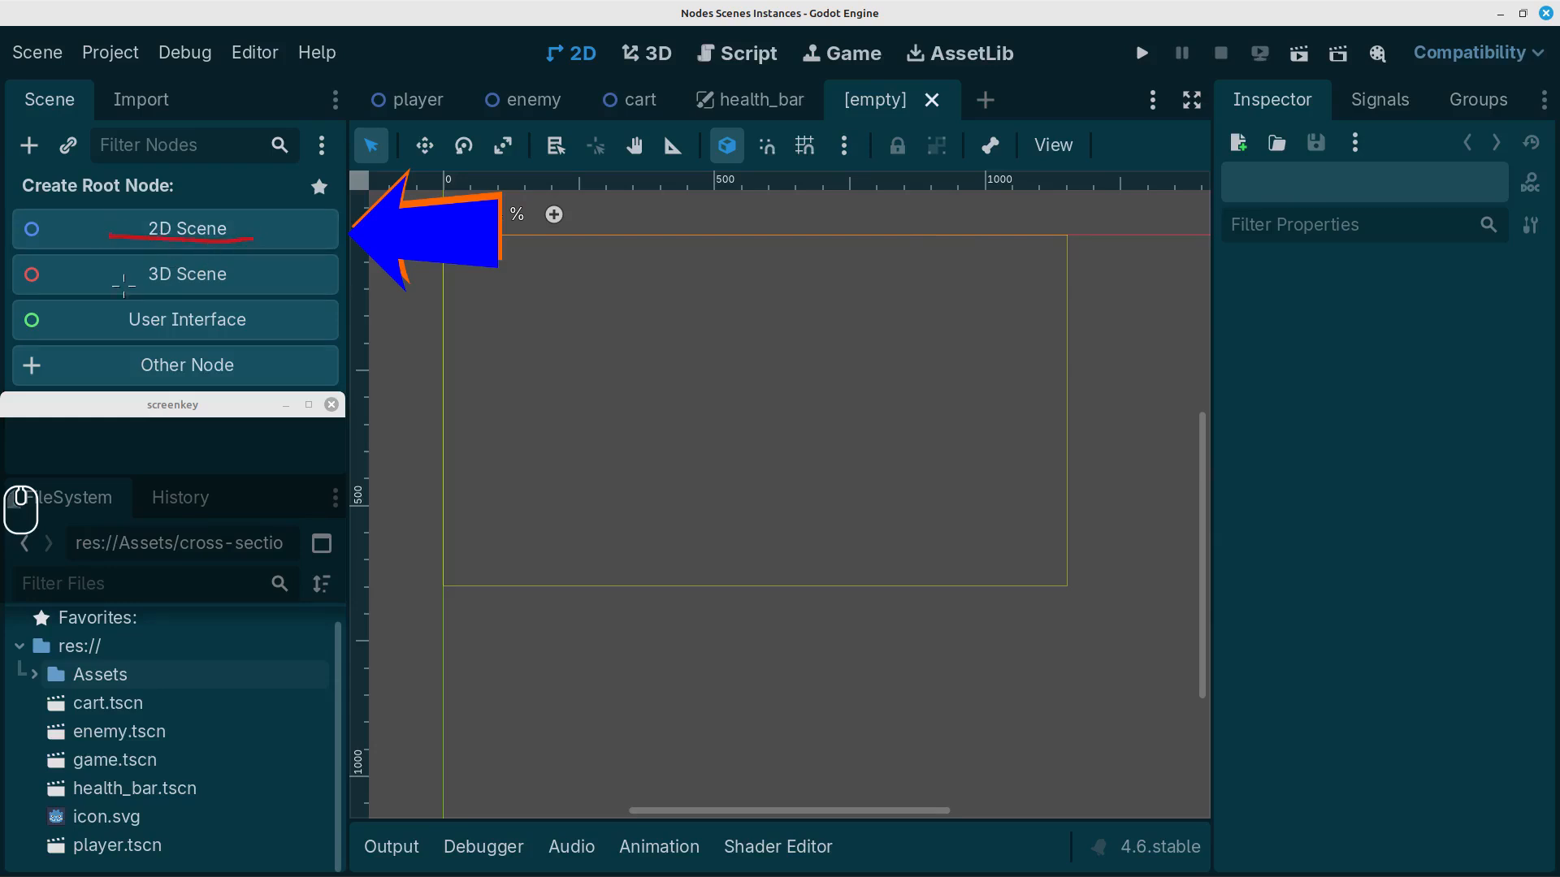
pyautogui.moveTo(224, 327); pyautogui.dragTo(268, 331)
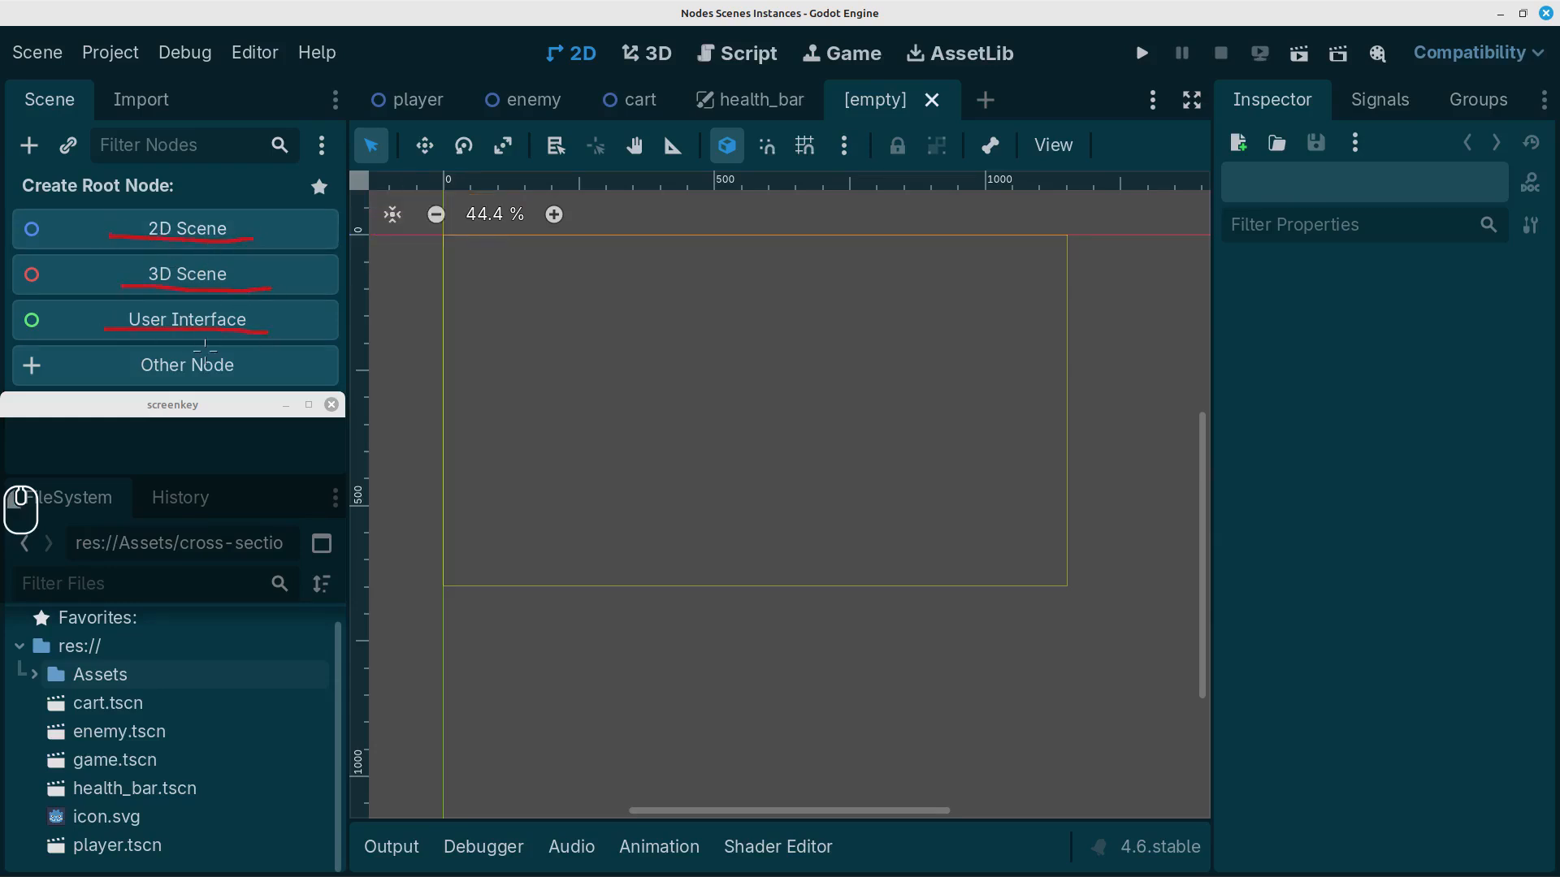
pyautogui.moveTo(118, 379); pyautogui.dragTo(119, 379)
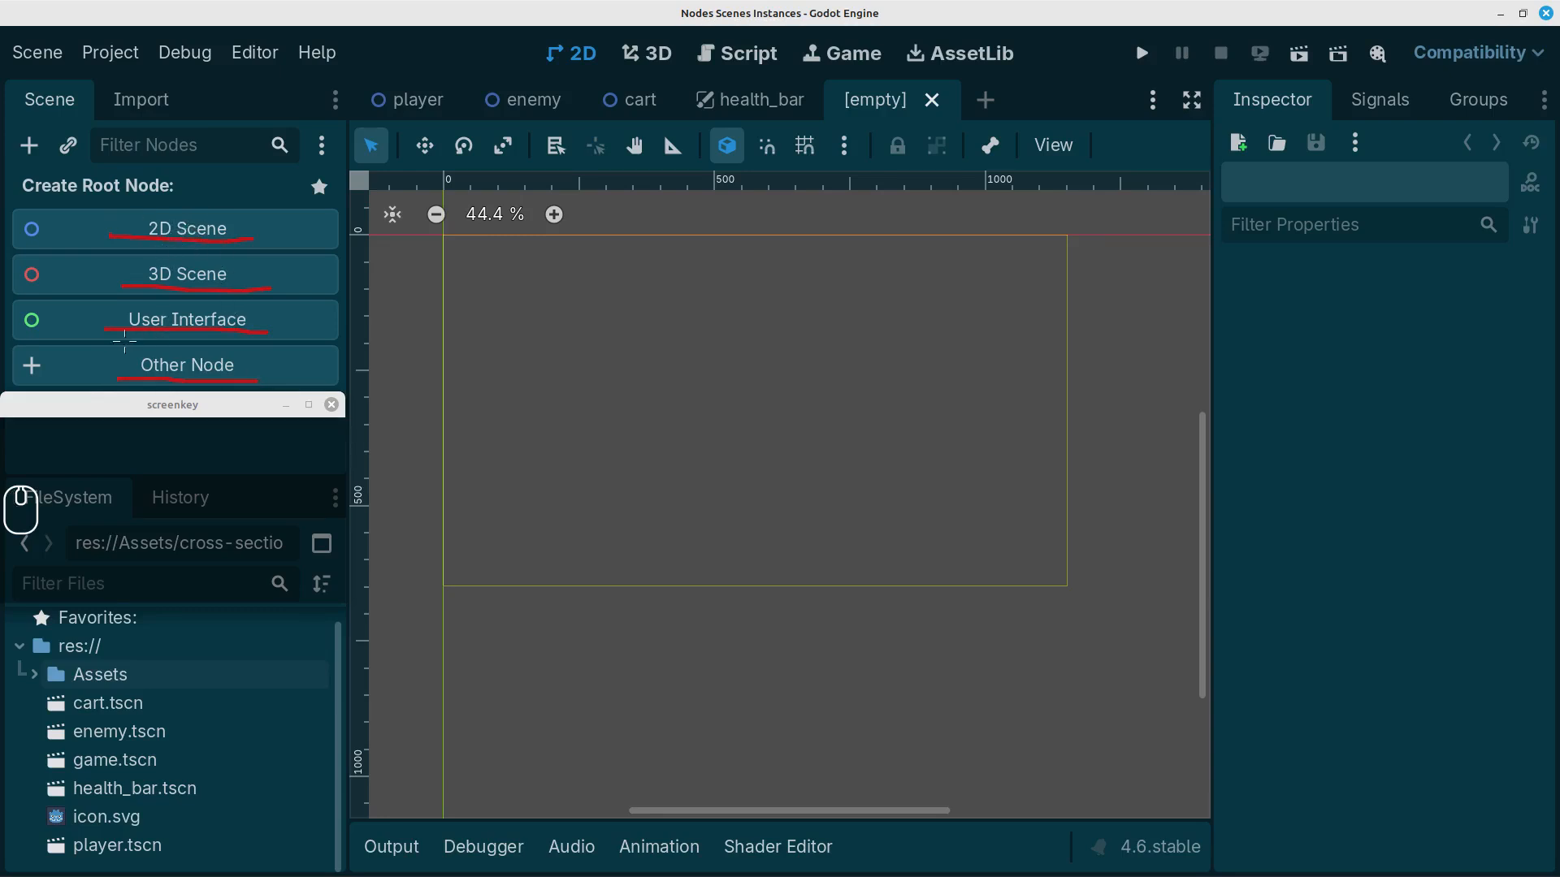
# Look through the node types available for a custom root node, then close the list without creating one
pyautogui.click(29, 372)
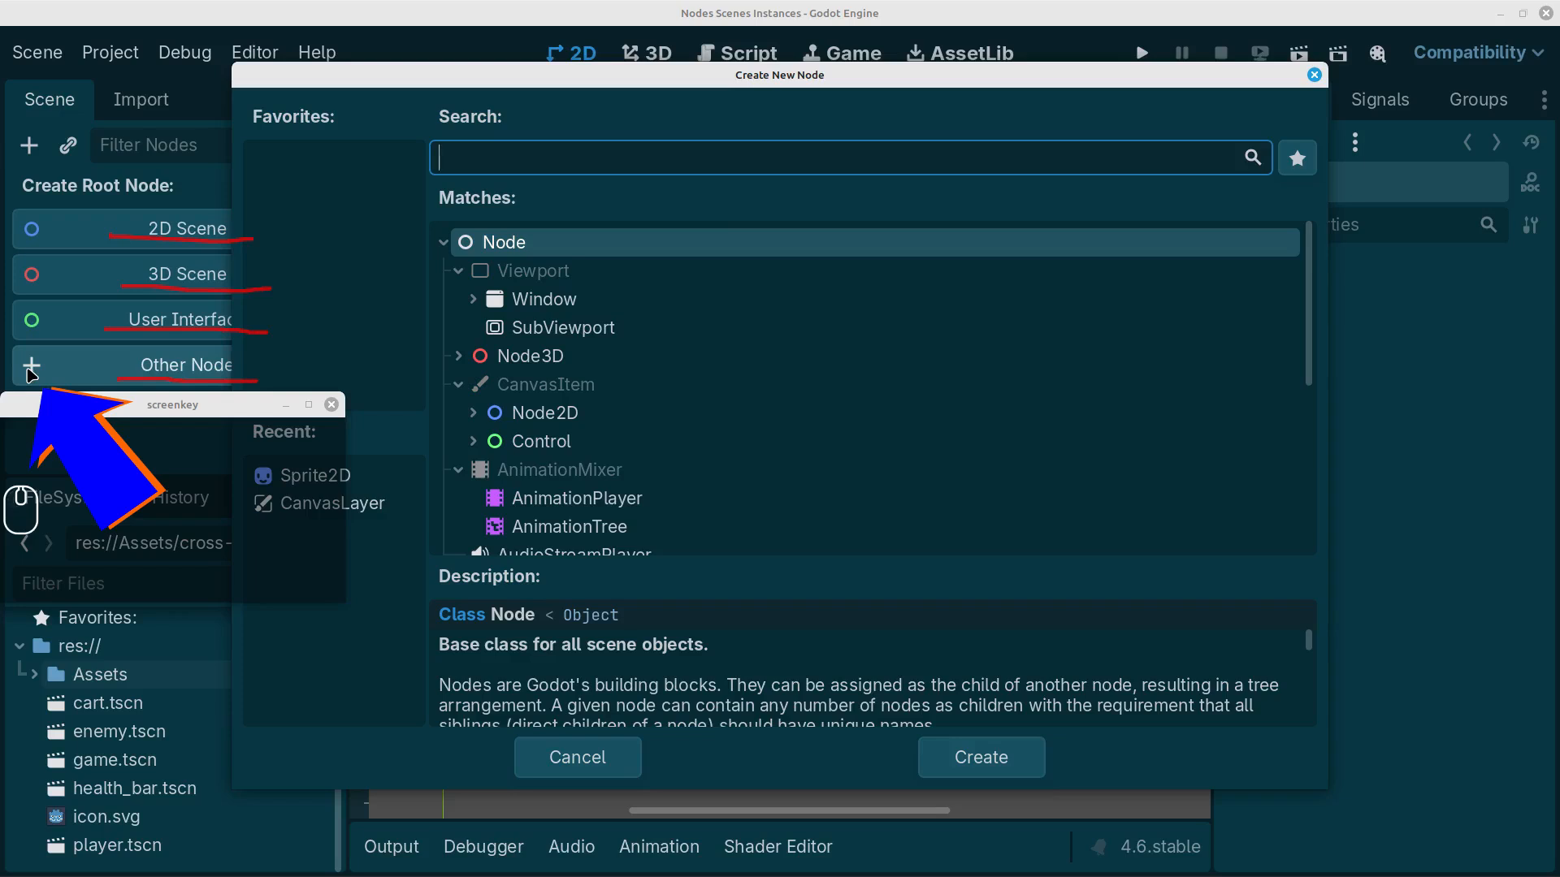
pyautogui.scroll(-3, 585, 284)
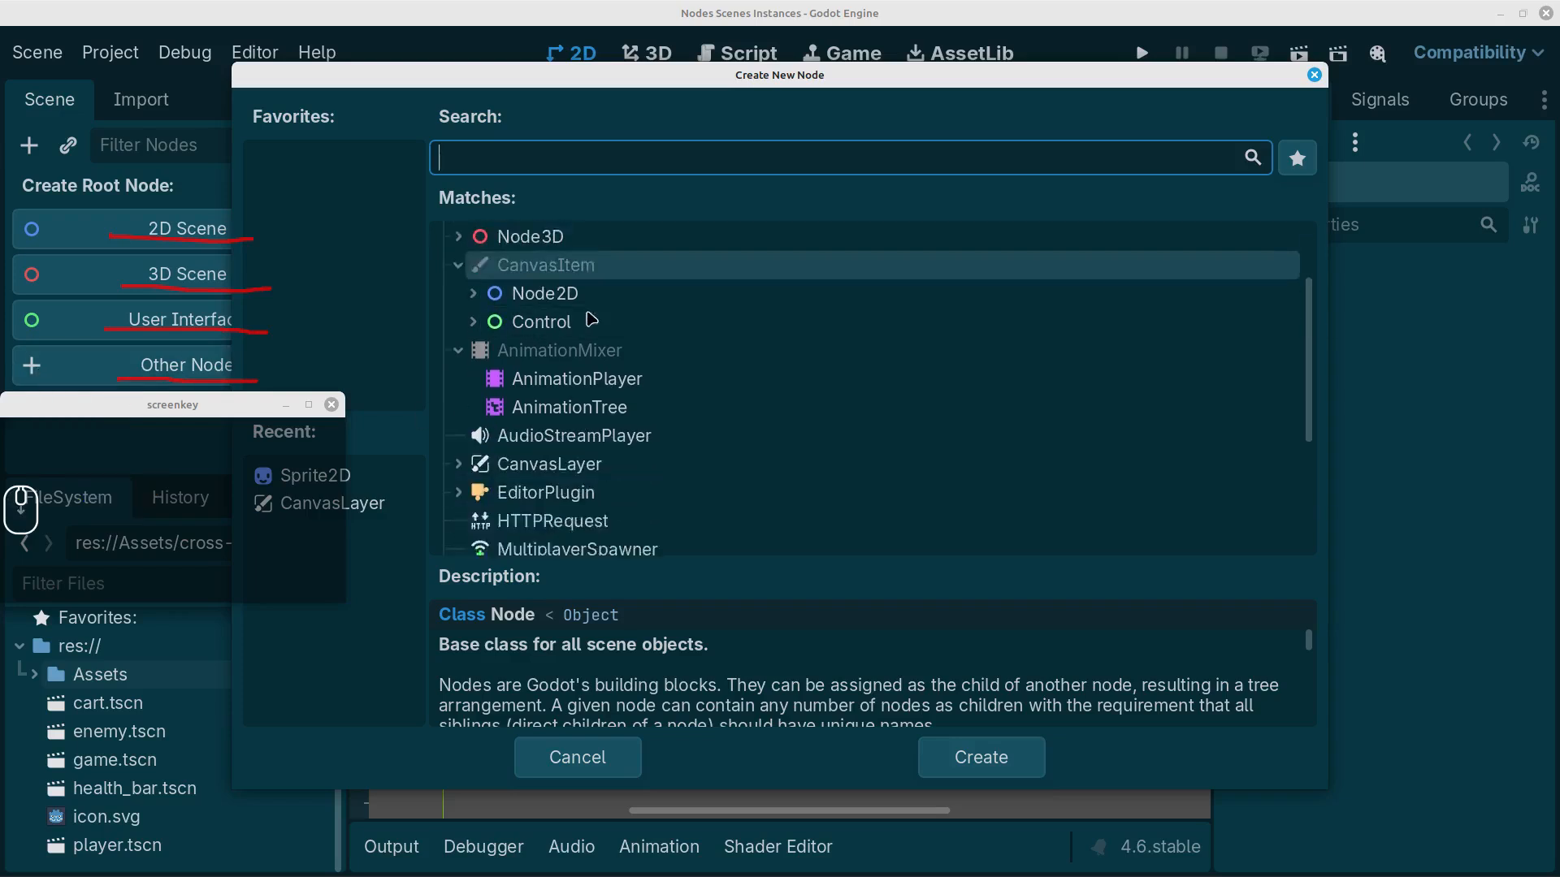
pyautogui.scroll(-5, 592, 319)
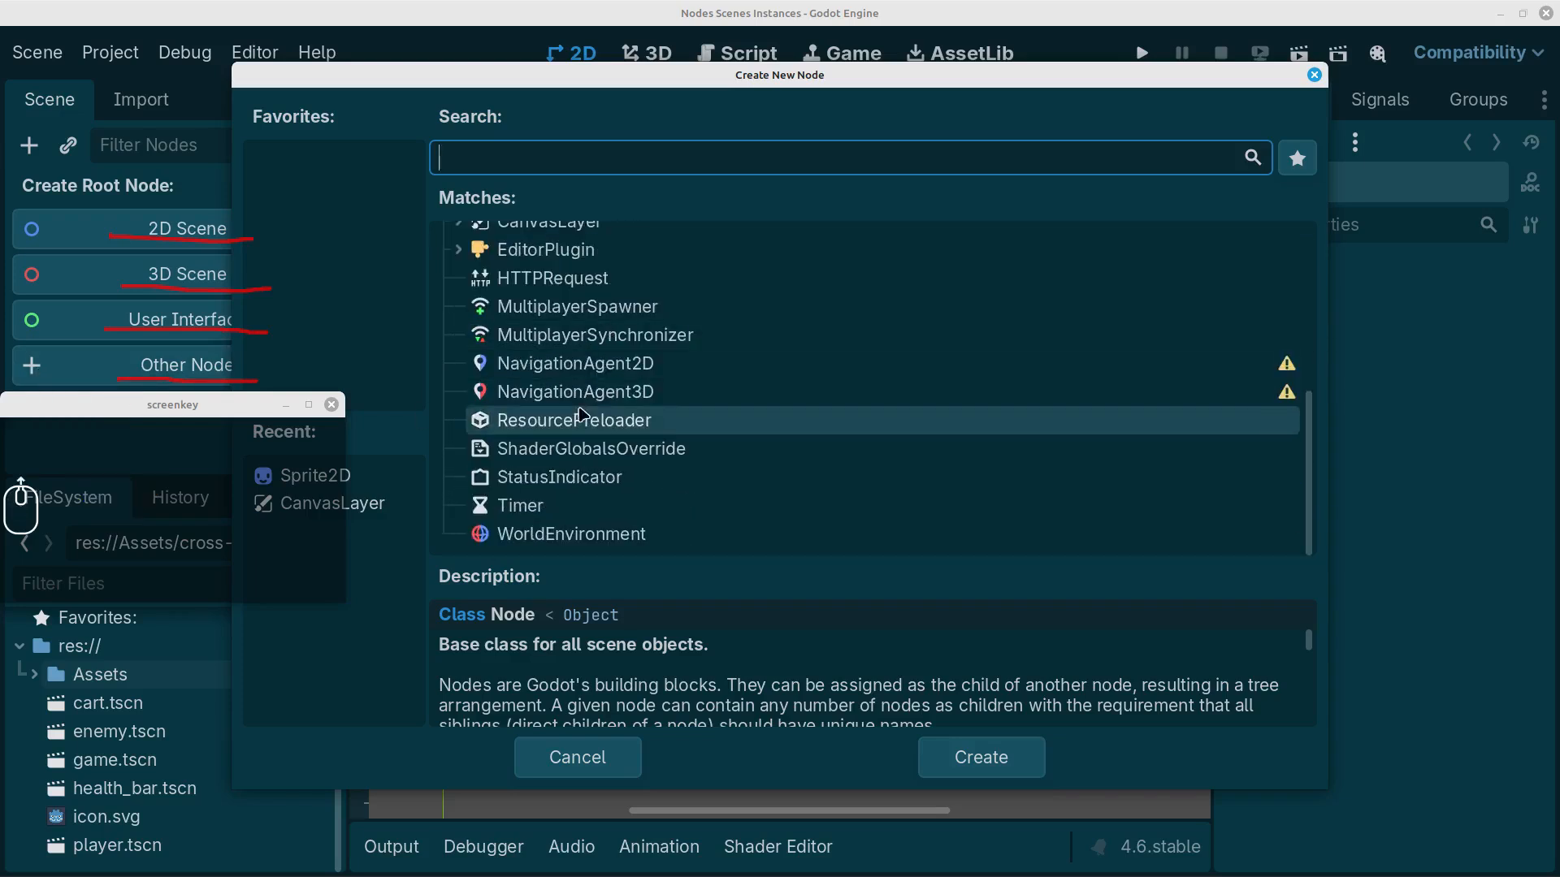
pyautogui.scroll(8, 580, 414)
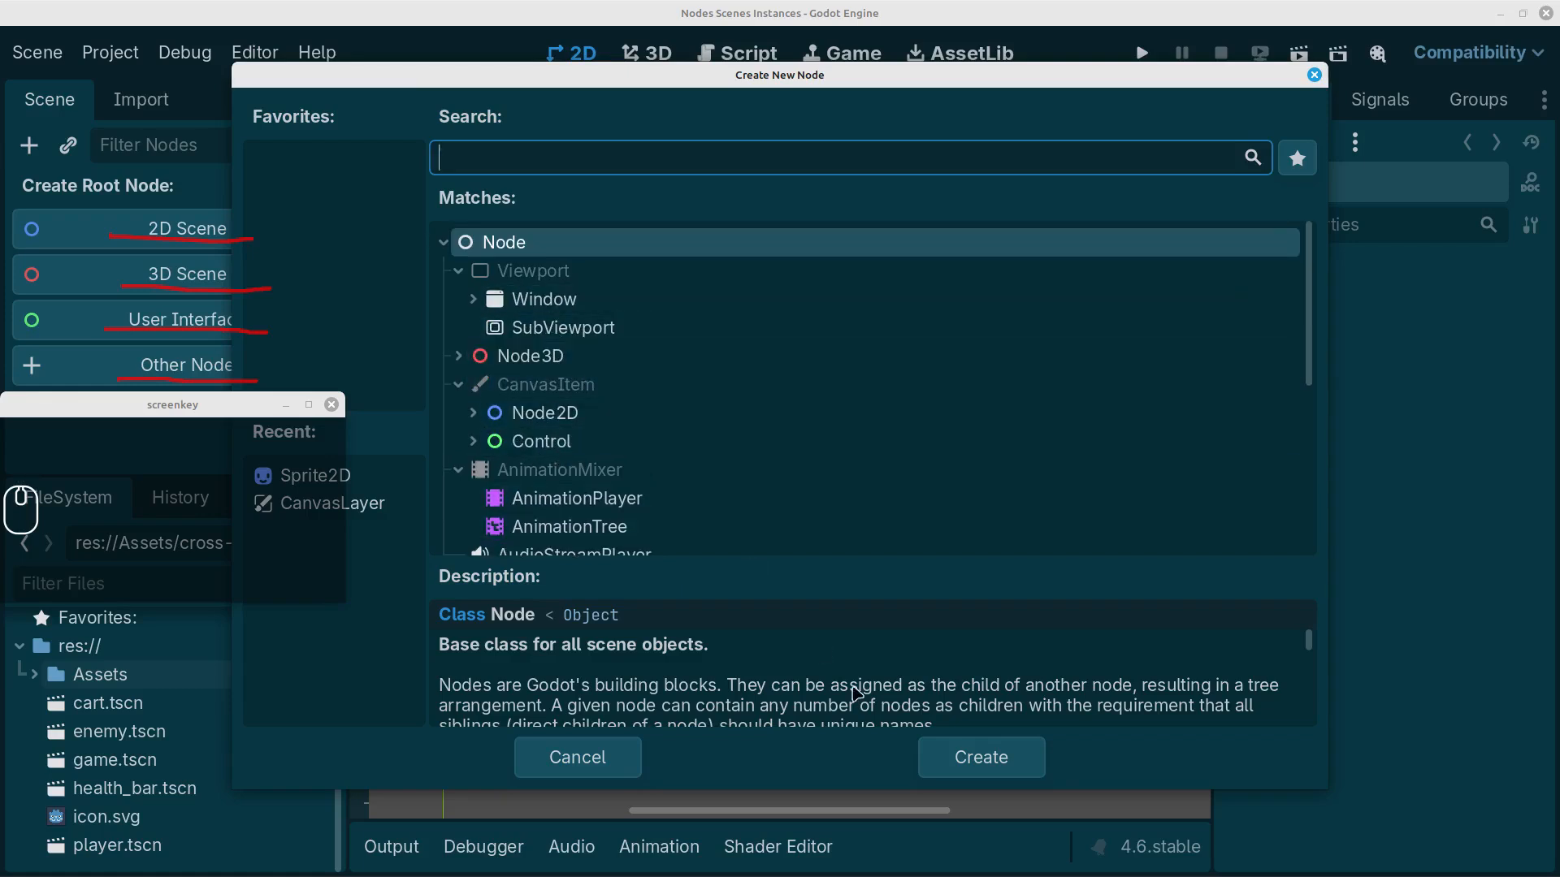
pyautogui.click(582, 771)
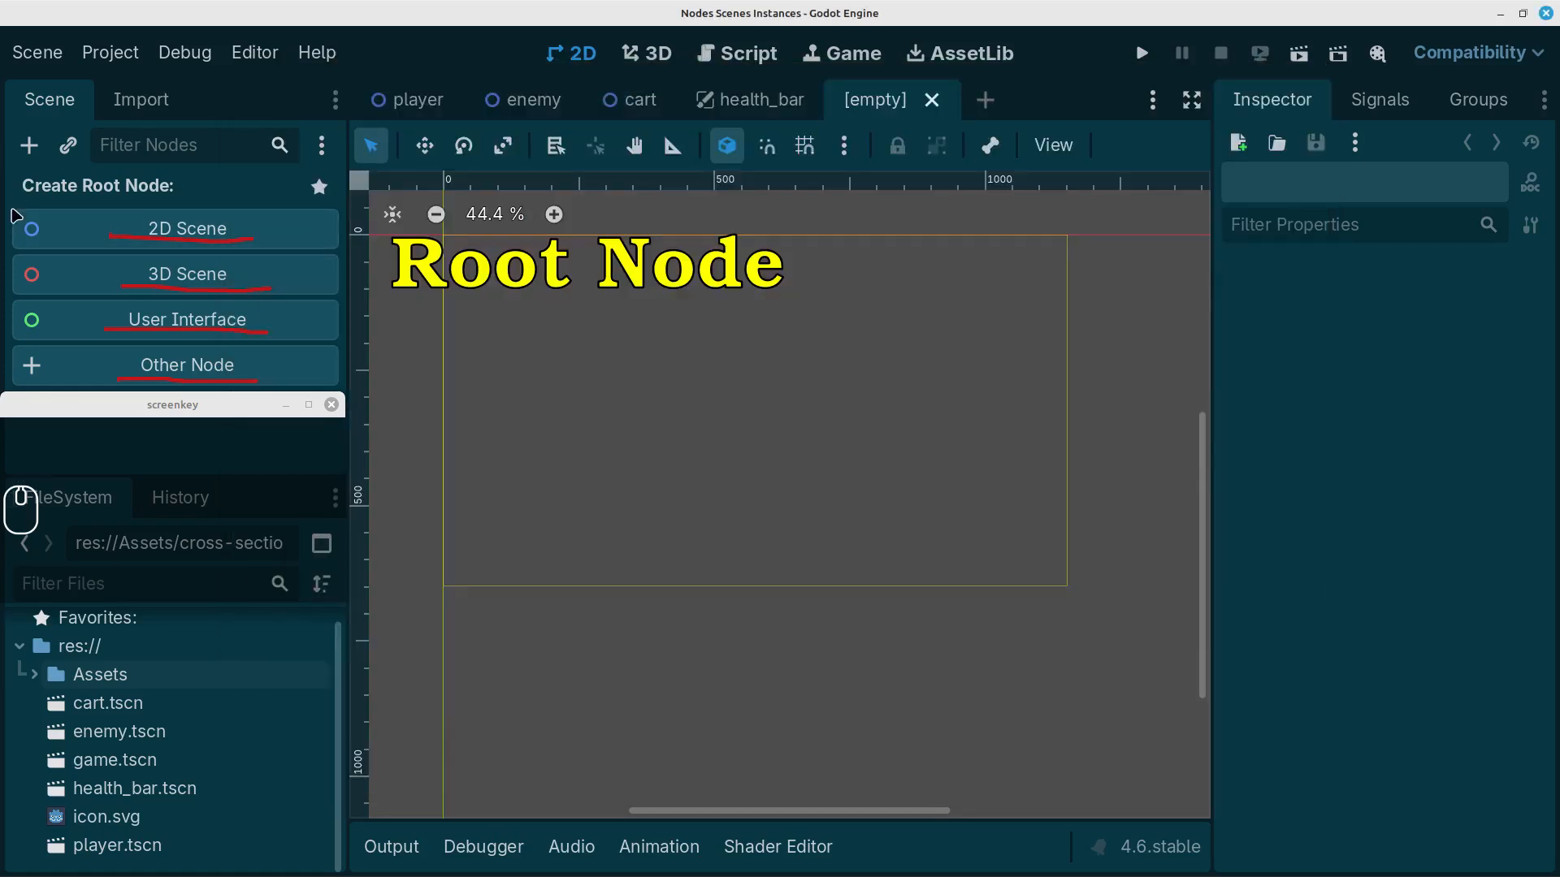
pyautogui.press('F9')
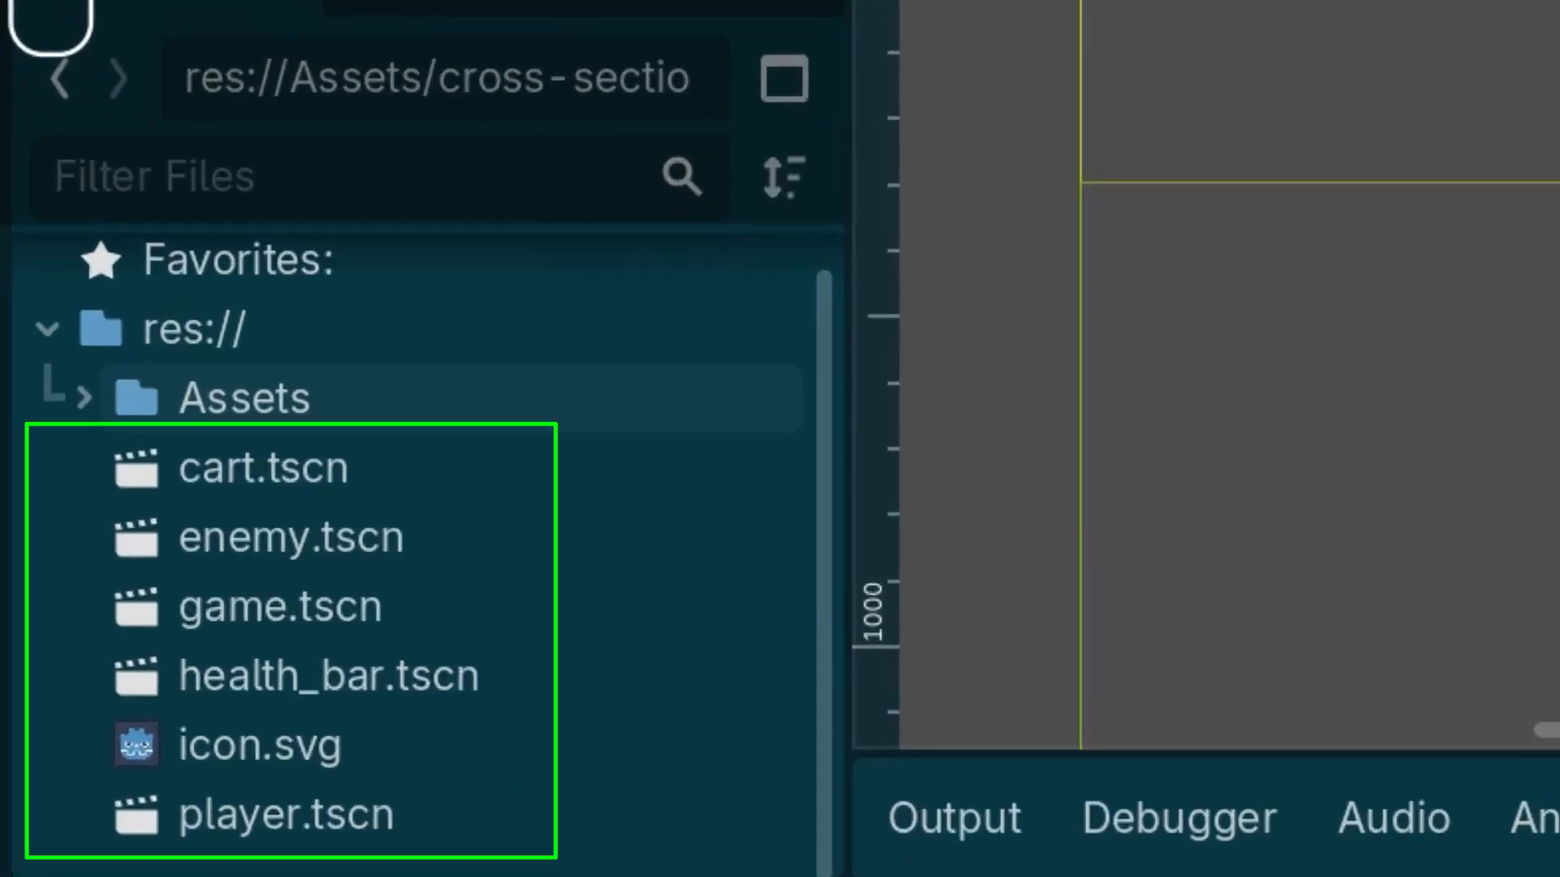
pyautogui.moveTo(533, 454)
pyautogui.mouseDown()
pyautogui.moveTo(424, 450)
pyautogui.moveTo(425, 436)
pyautogui.moveTo(437, 479)
pyautogui.mouseUp()
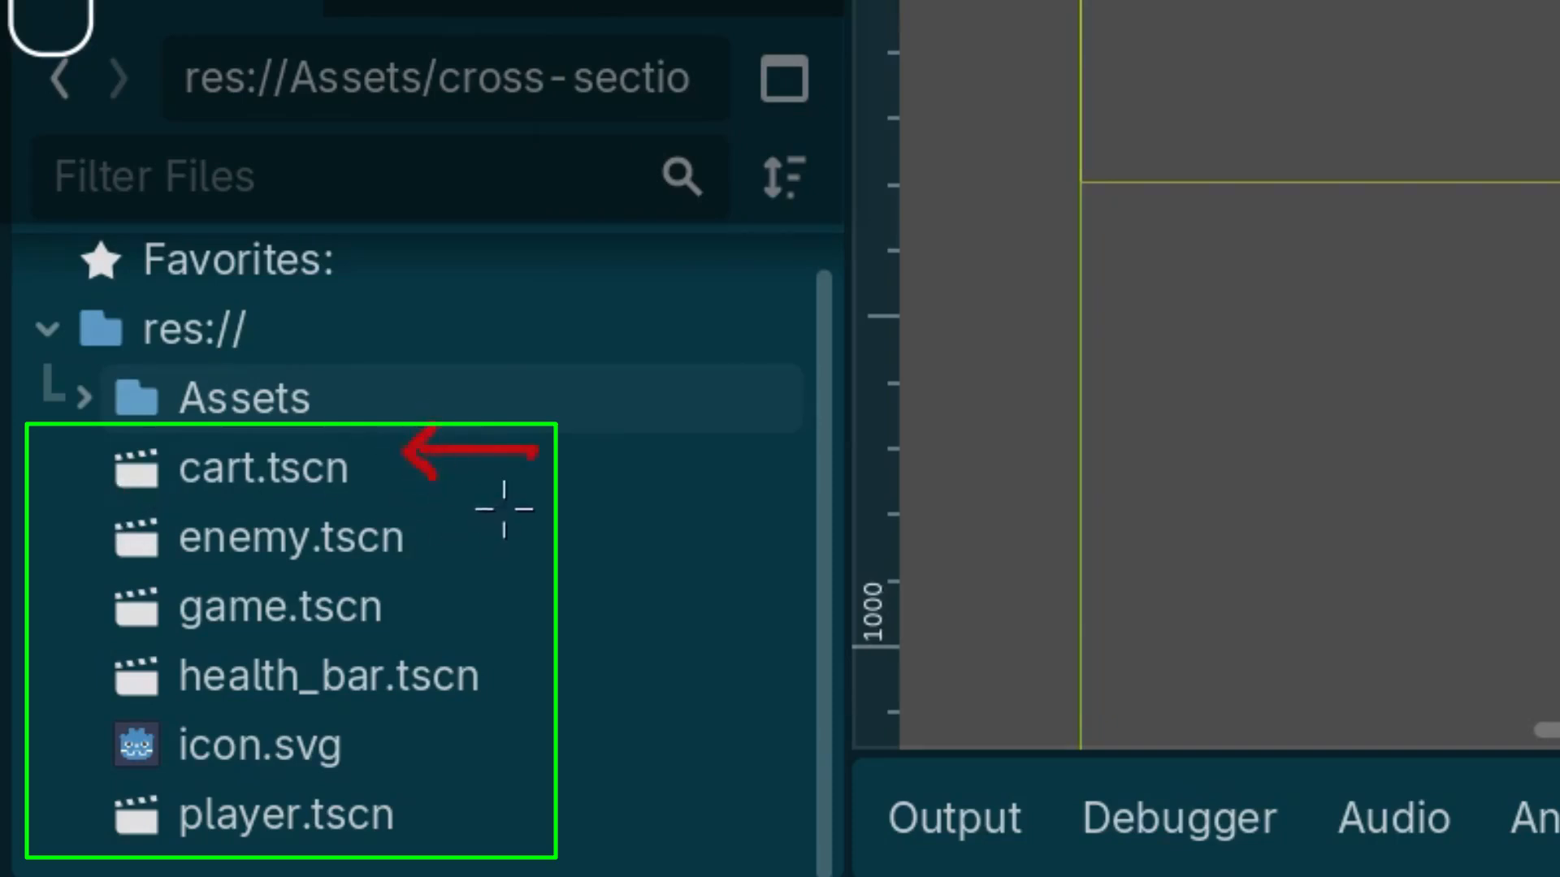
pyautogui.moveTo(557, 519)
pyautogui.mouseDown()
pyautogui.moveTo(447, 518)
pyautogui.moveTo(512, 538)
pyautogui.moveTo(418, 625)
pyautogui.moveTo(451, 625)
pyautogui.mouseUp()
pyautogui.moveTo(609, 668)
pyautogui.mouseDown()
pyautogui.moveTo(523, 672)
pyautogui.moveTo(538, 684)
pyautogui.mouseUp()
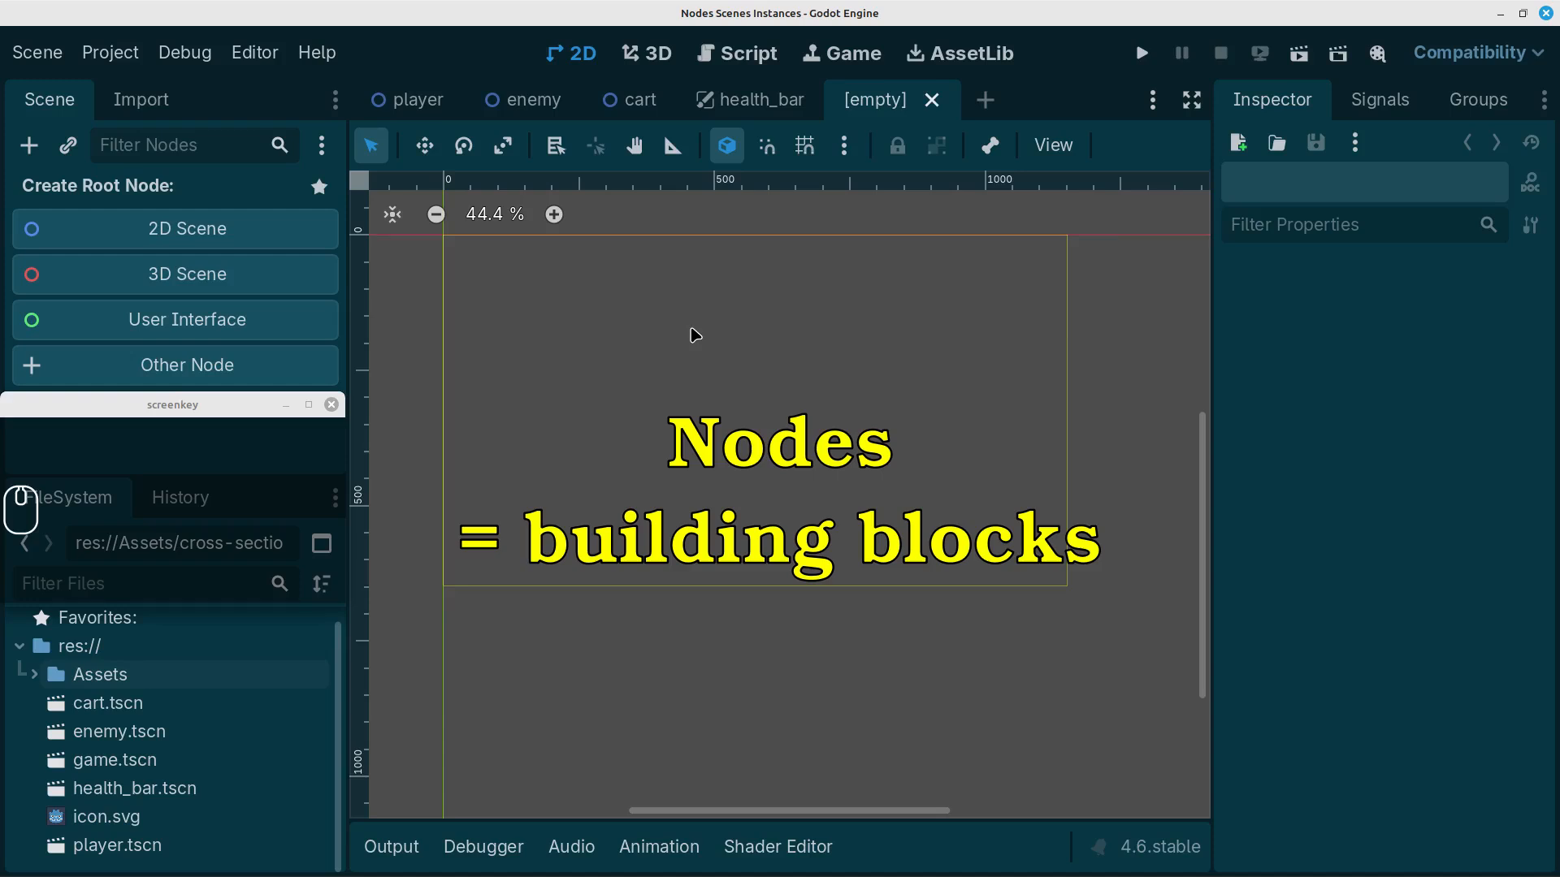
# Create a 2D Scene root node in the empty scene and rename it Game
pyautogui.click(165, 236)
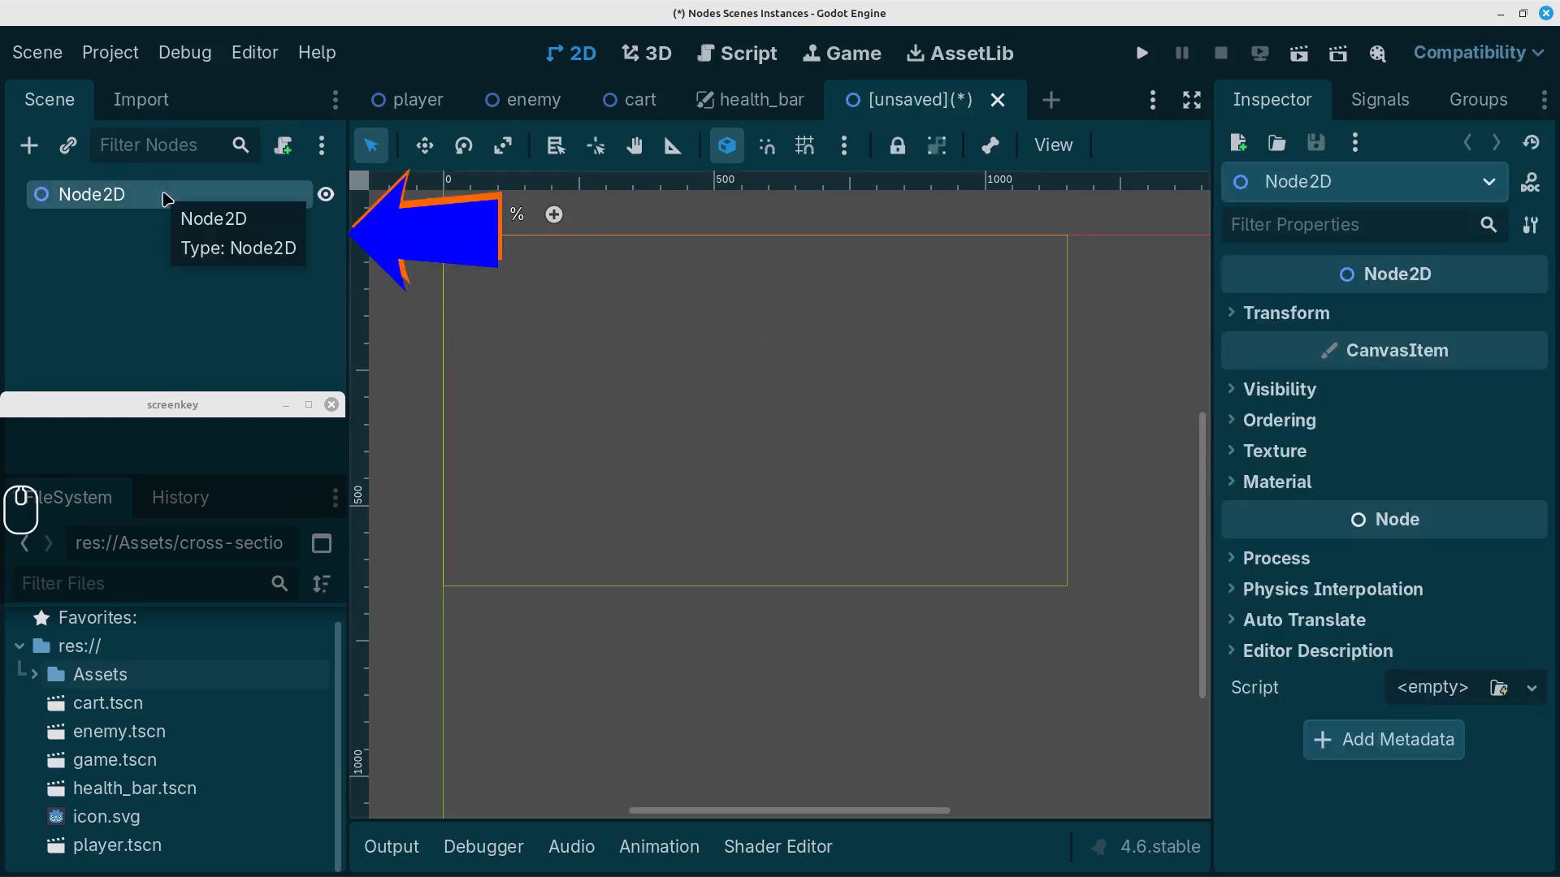
pyautogui.press('F9')
pyautogui.moveTo(149, 182); pyautogui.dragTo(99, 209)
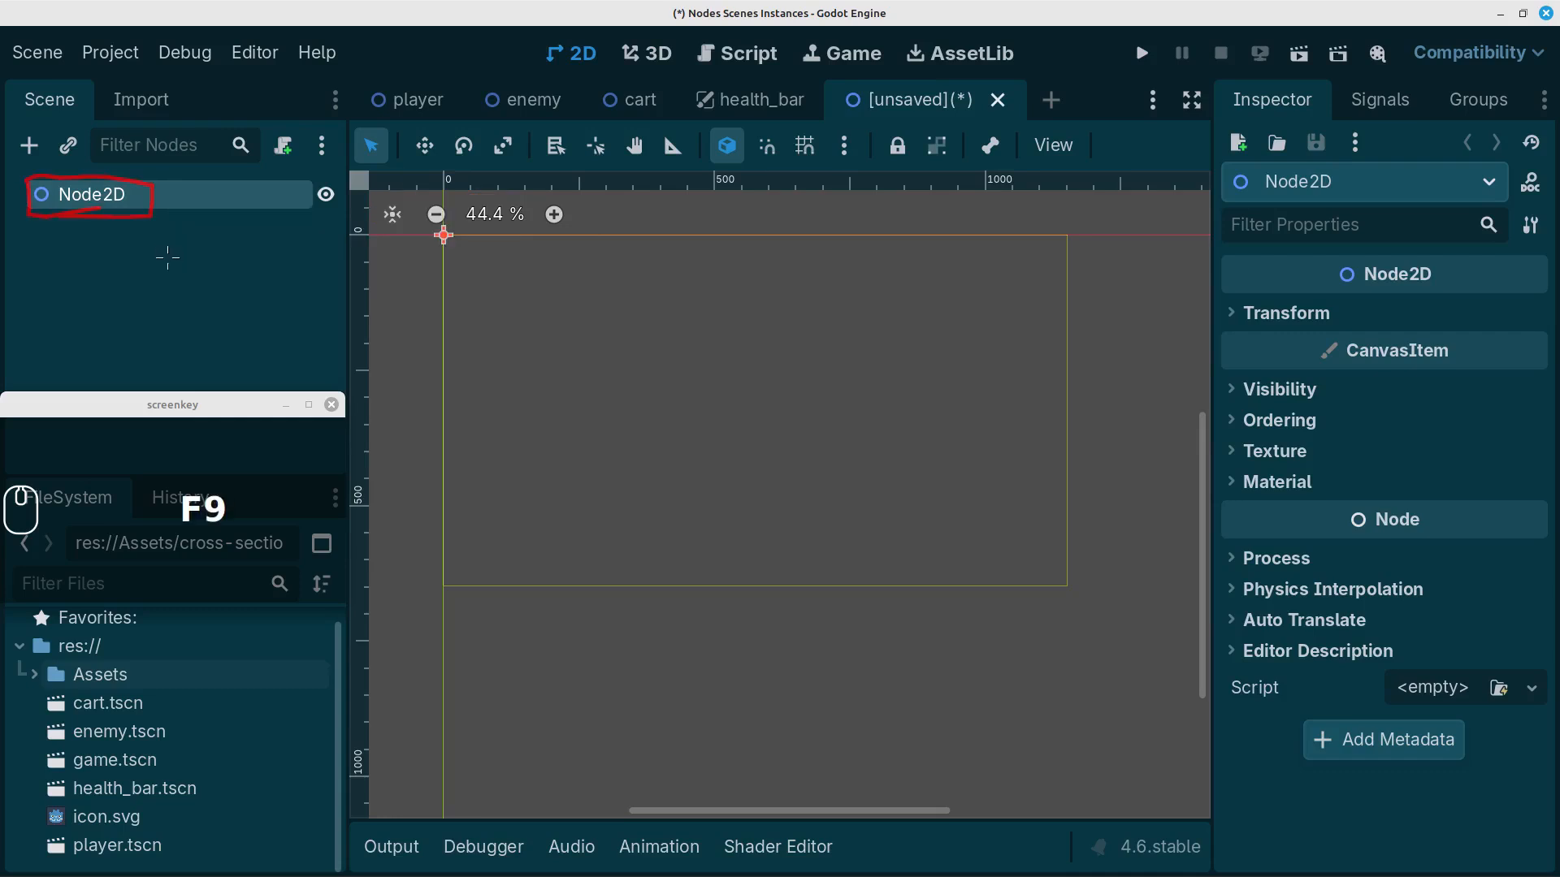
pyautogui.click(218, 264)
pyautogui.doubleClick(148, 198)
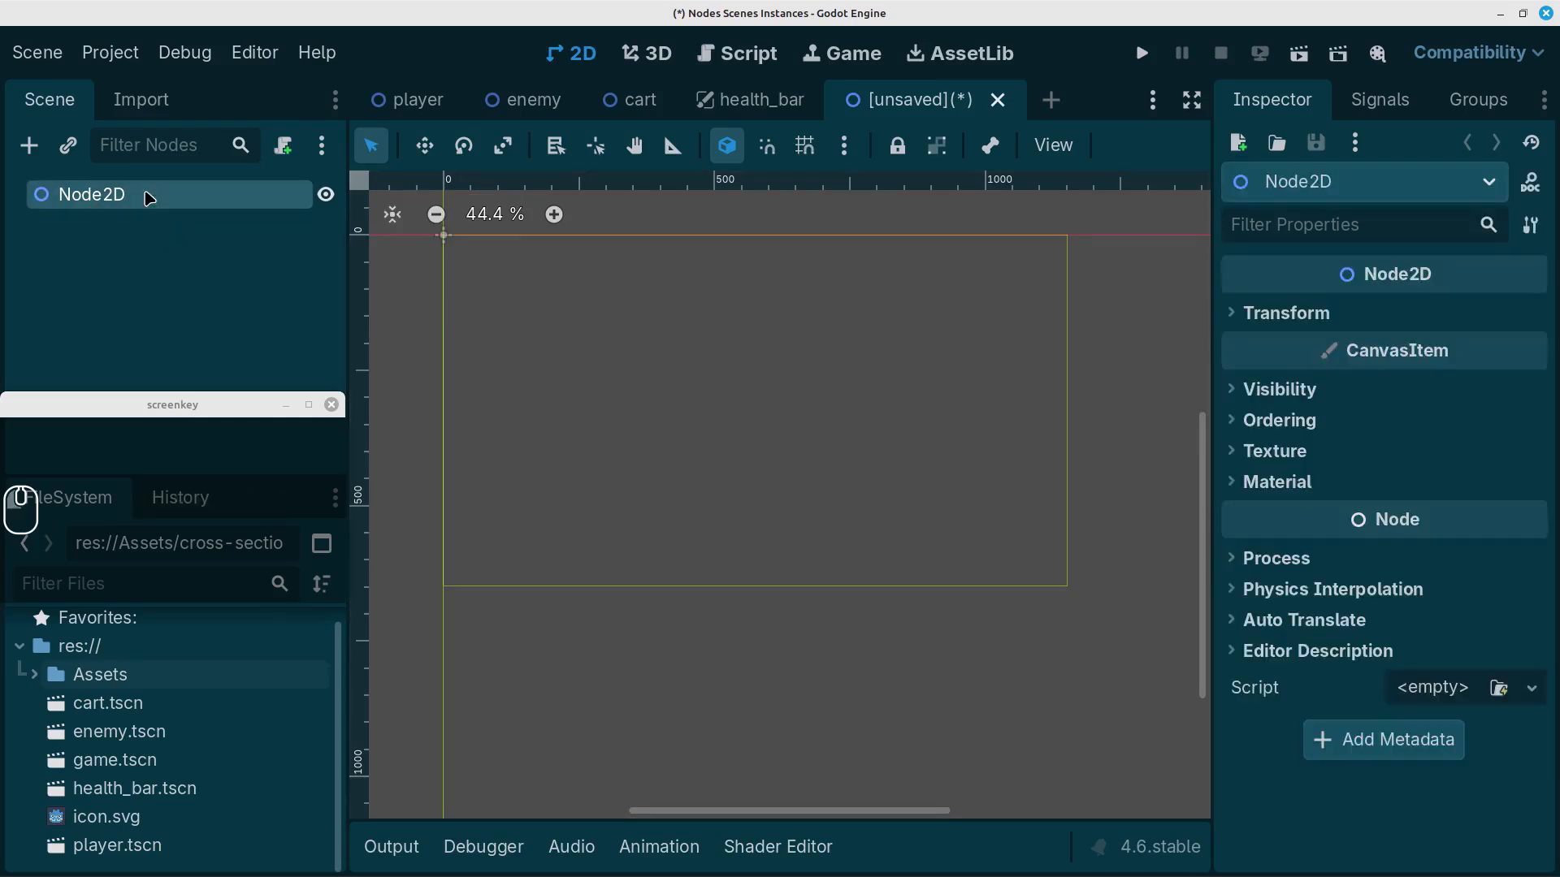
pyautogui.write('Game')
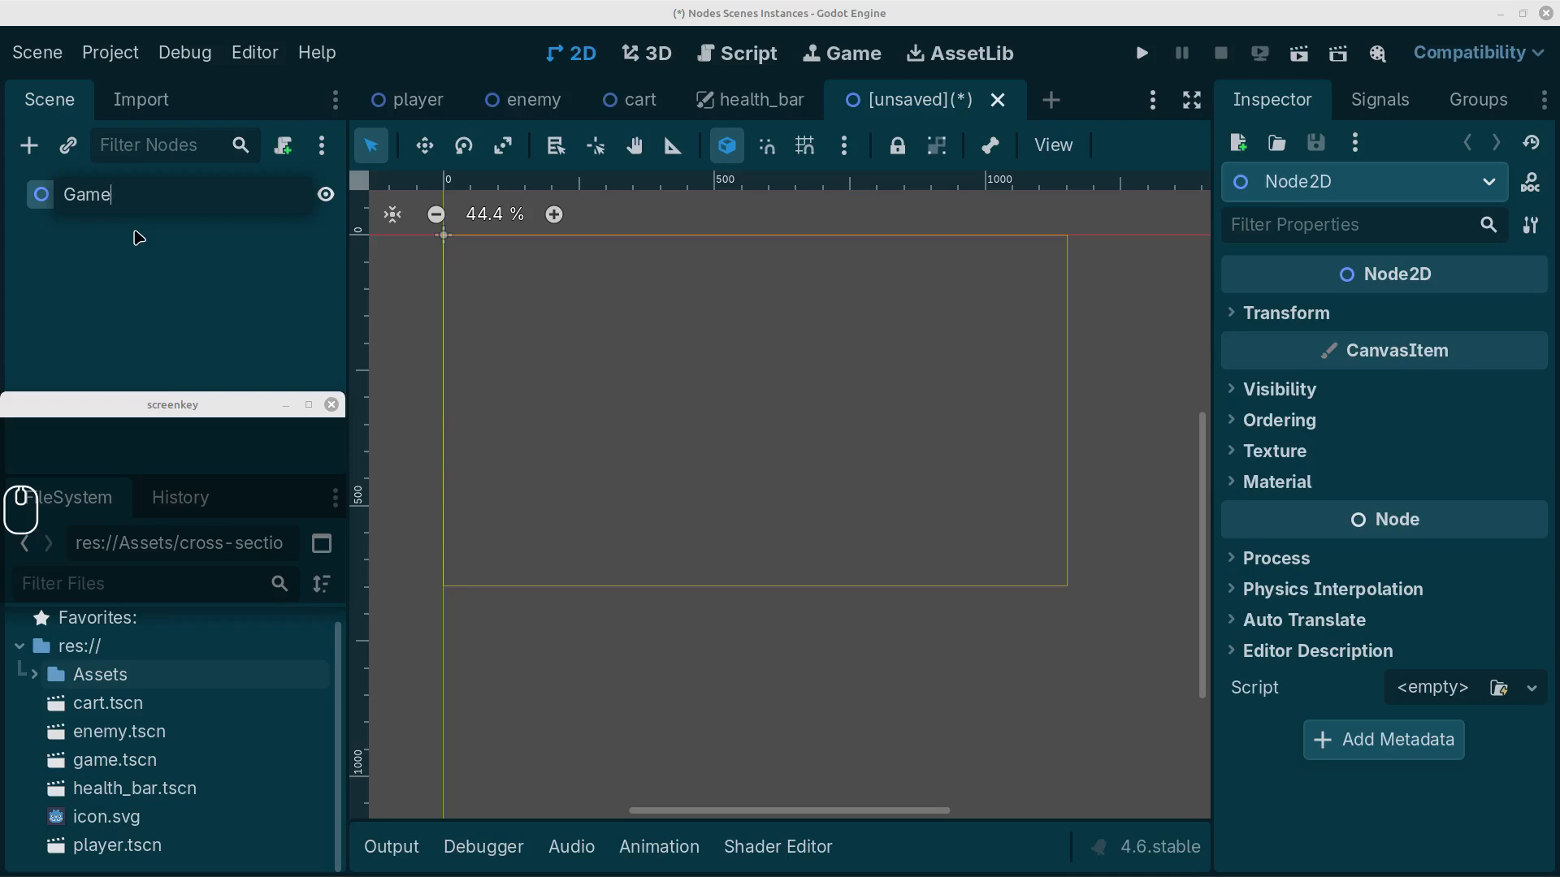
pyautogui.press('Return')
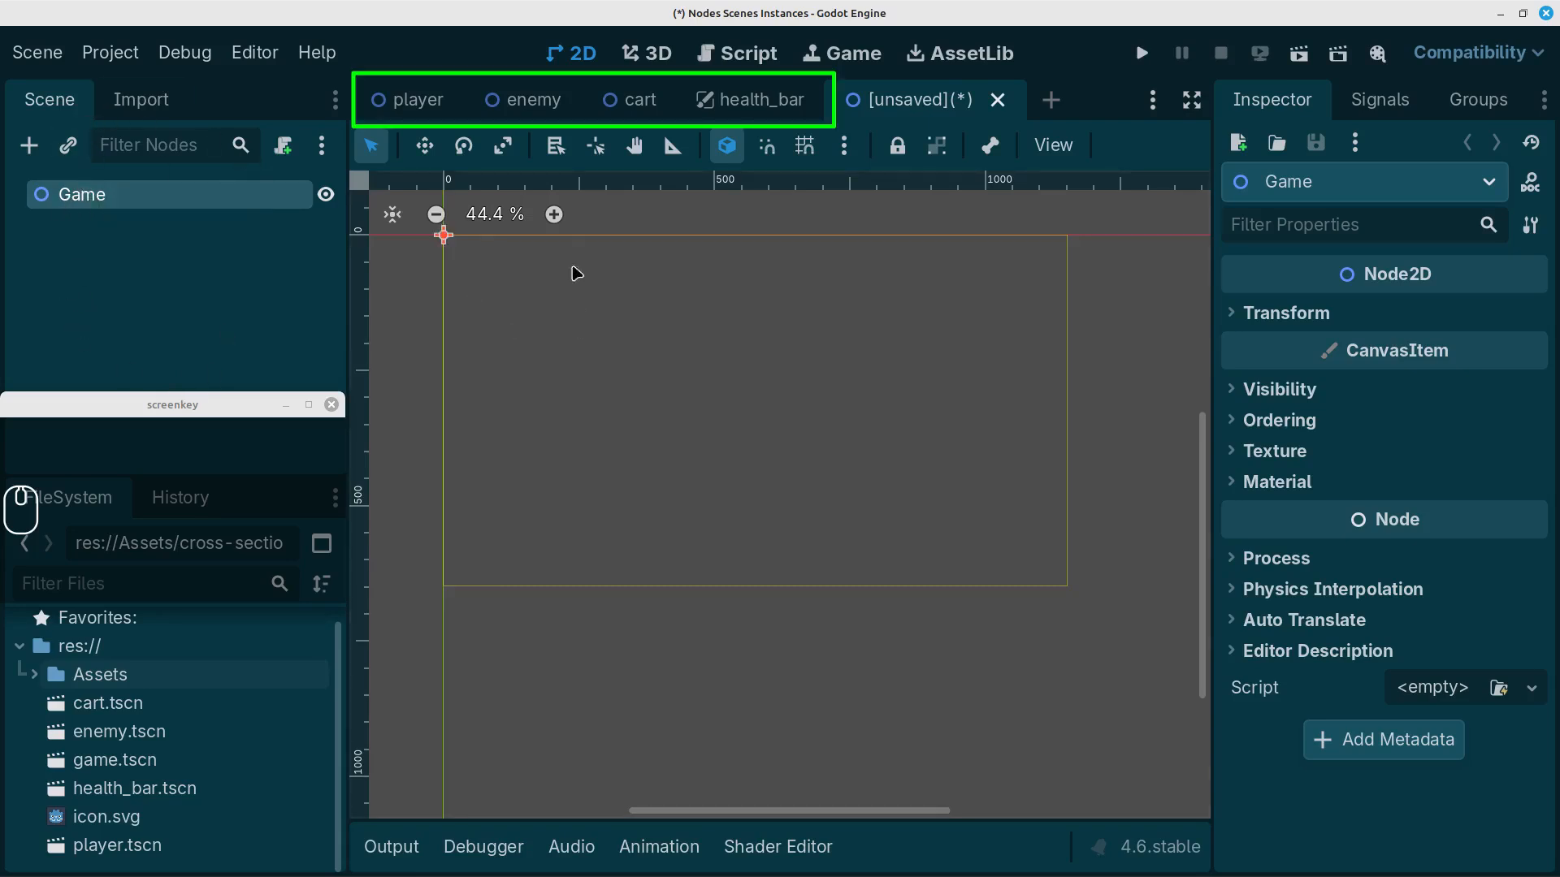
# Examine the root and Sprite2D nodes in the player, enemy, cart and health_bar scenes
pyautogui.click(417, 100)
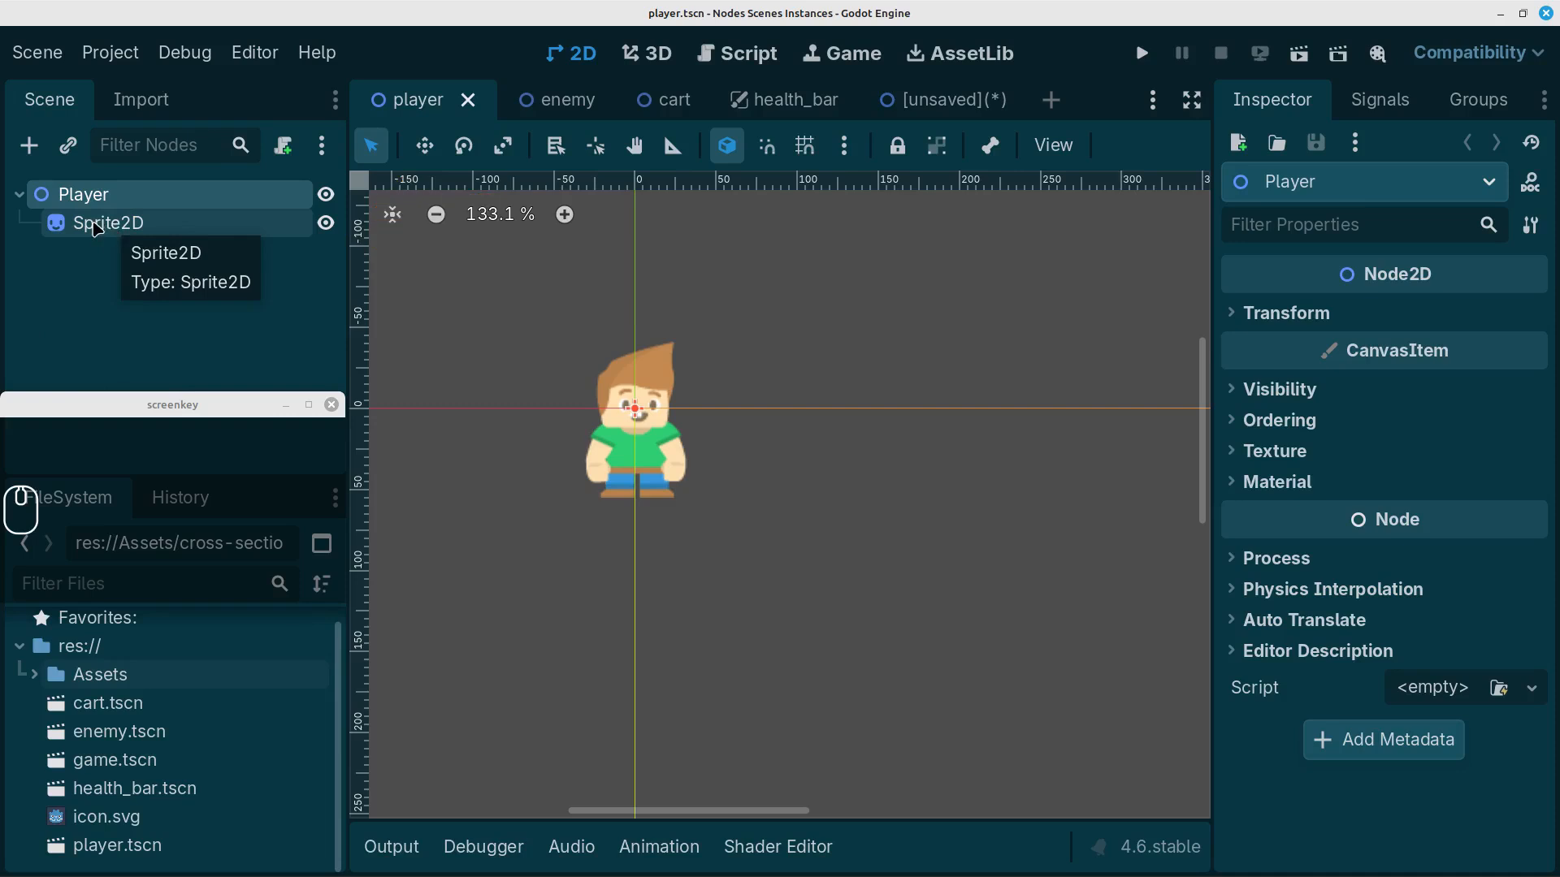
pyautogui.click(95, 228)
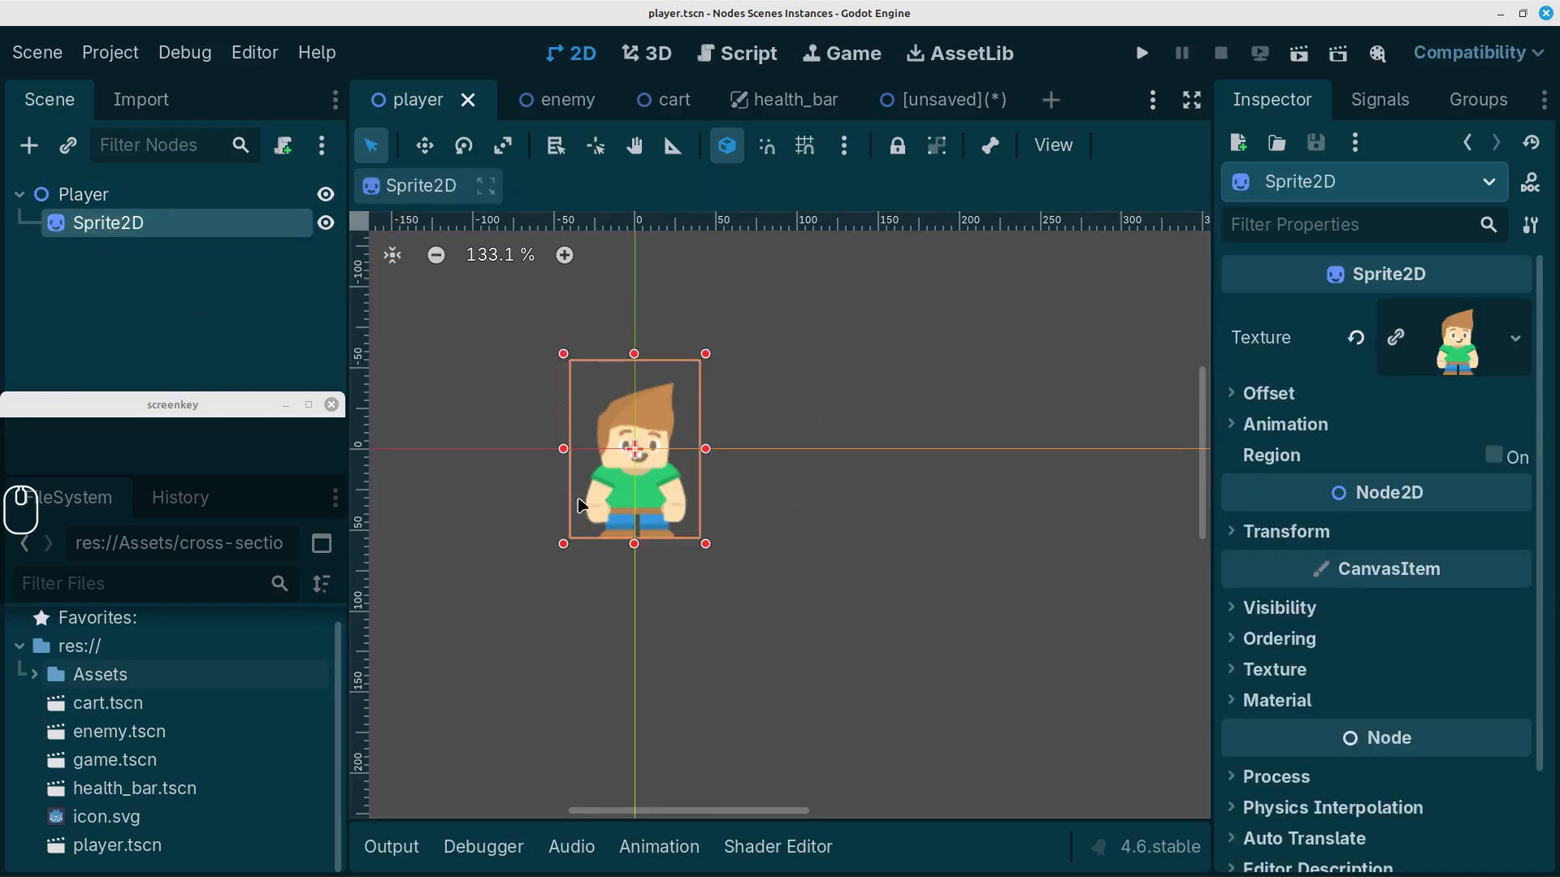
pyautogui.click(542, 112)
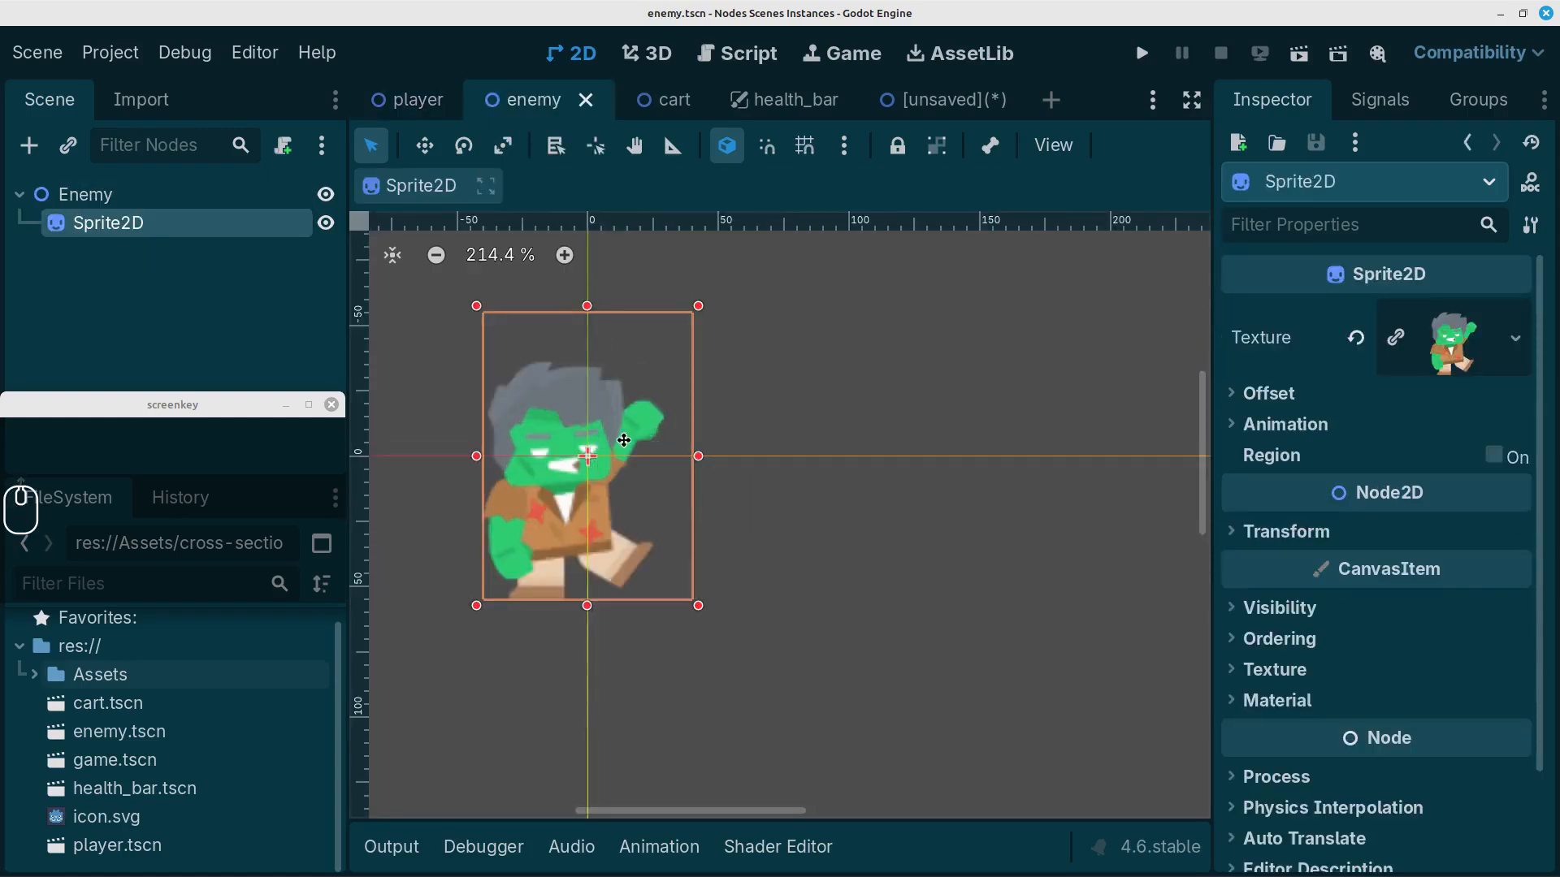
pyautogui.moveTo(615, 433); pyautogui.dragTo(719, 401, button='middle')
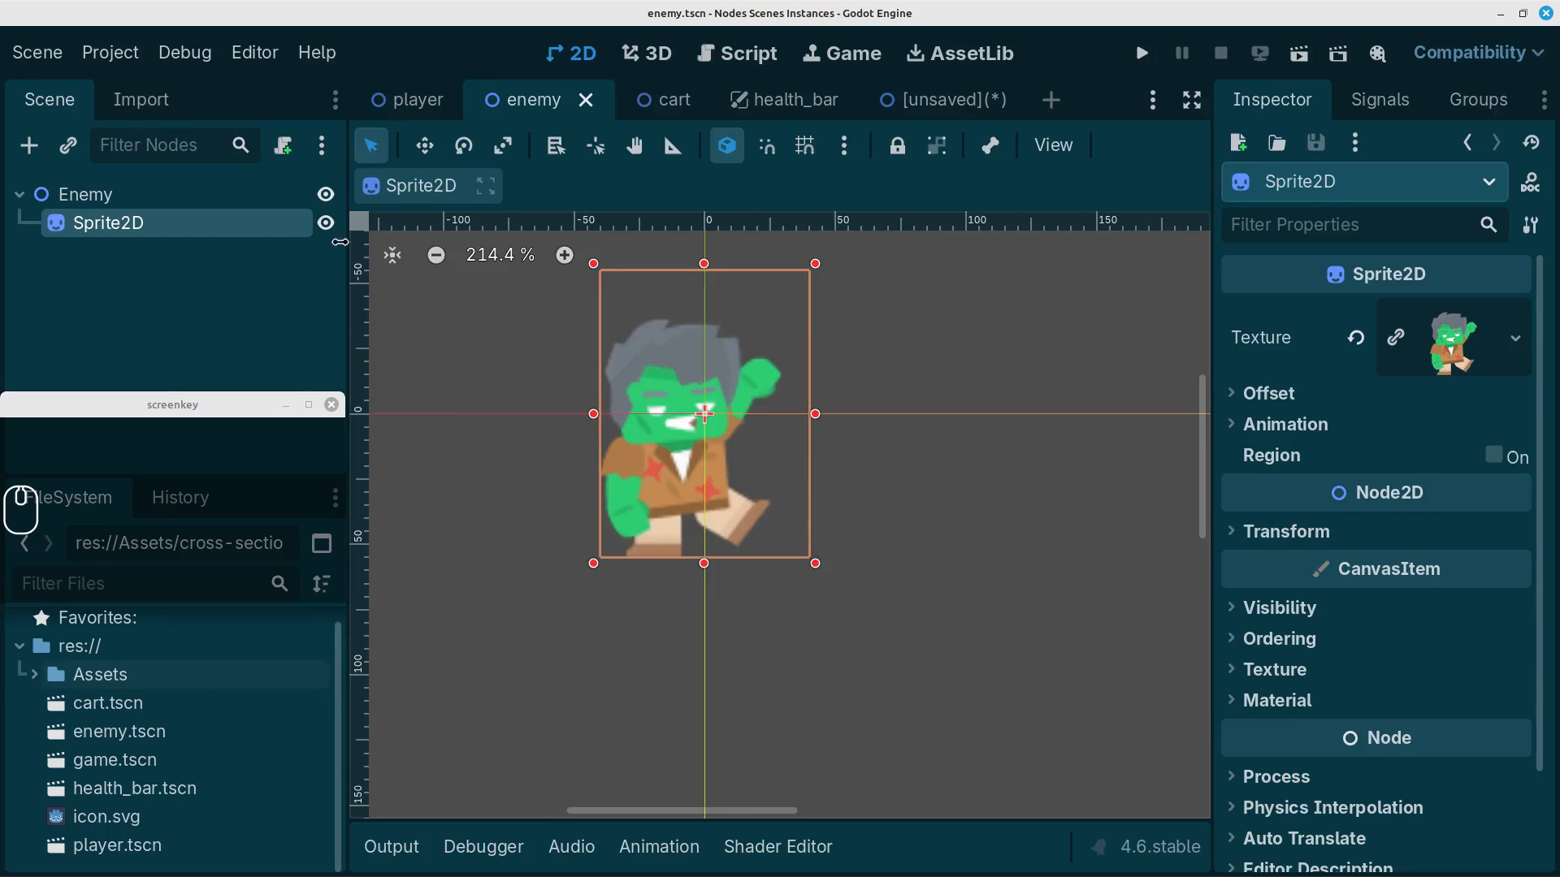
pyautogui.click(69, 195)
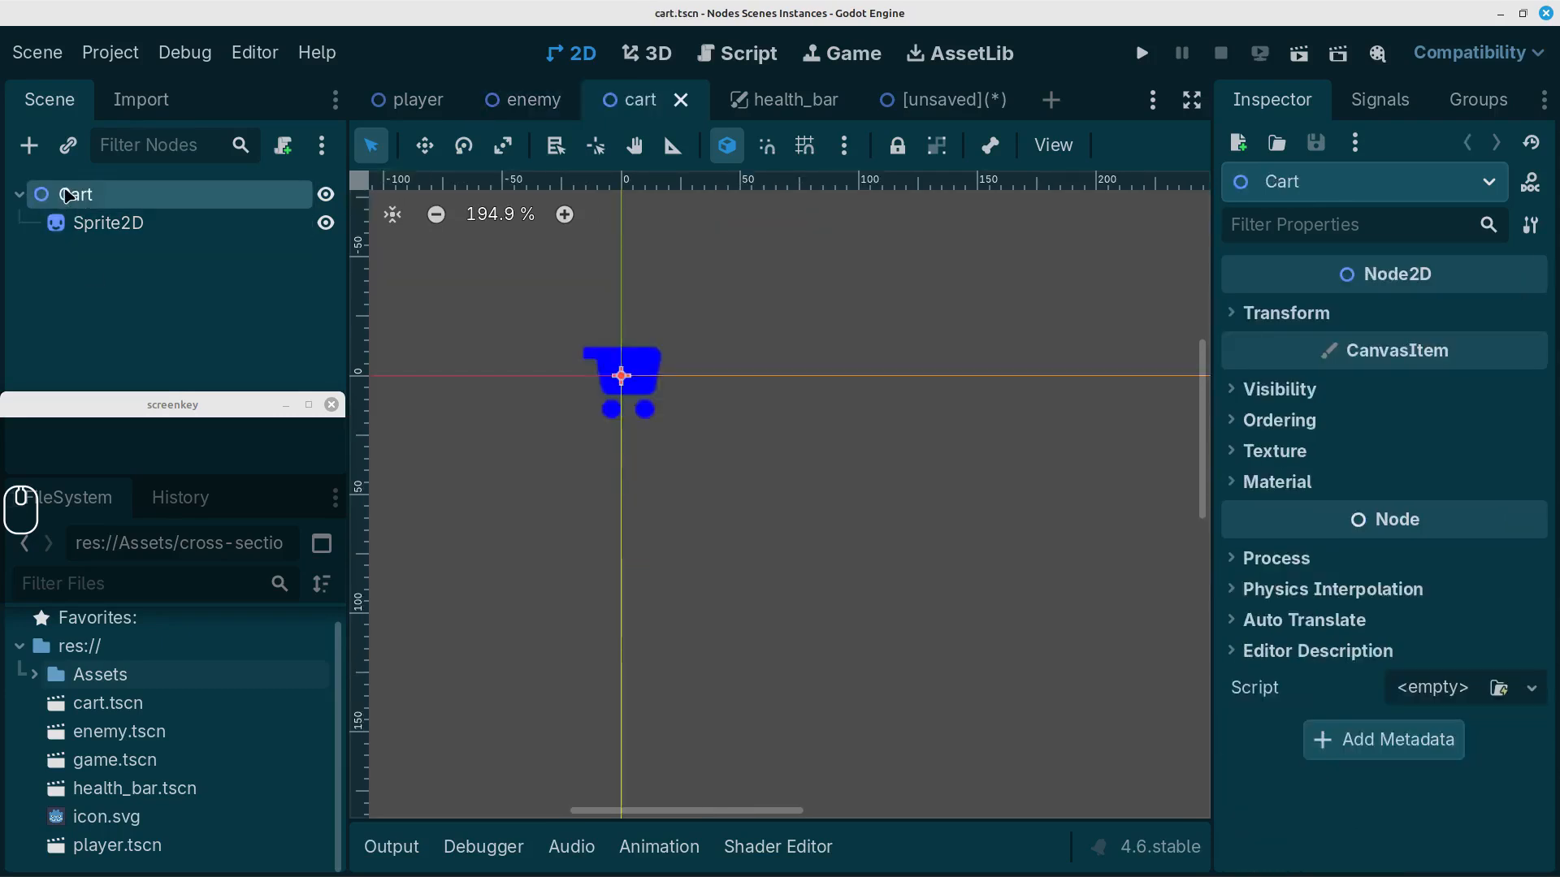
pyautogui.click(85, 227)
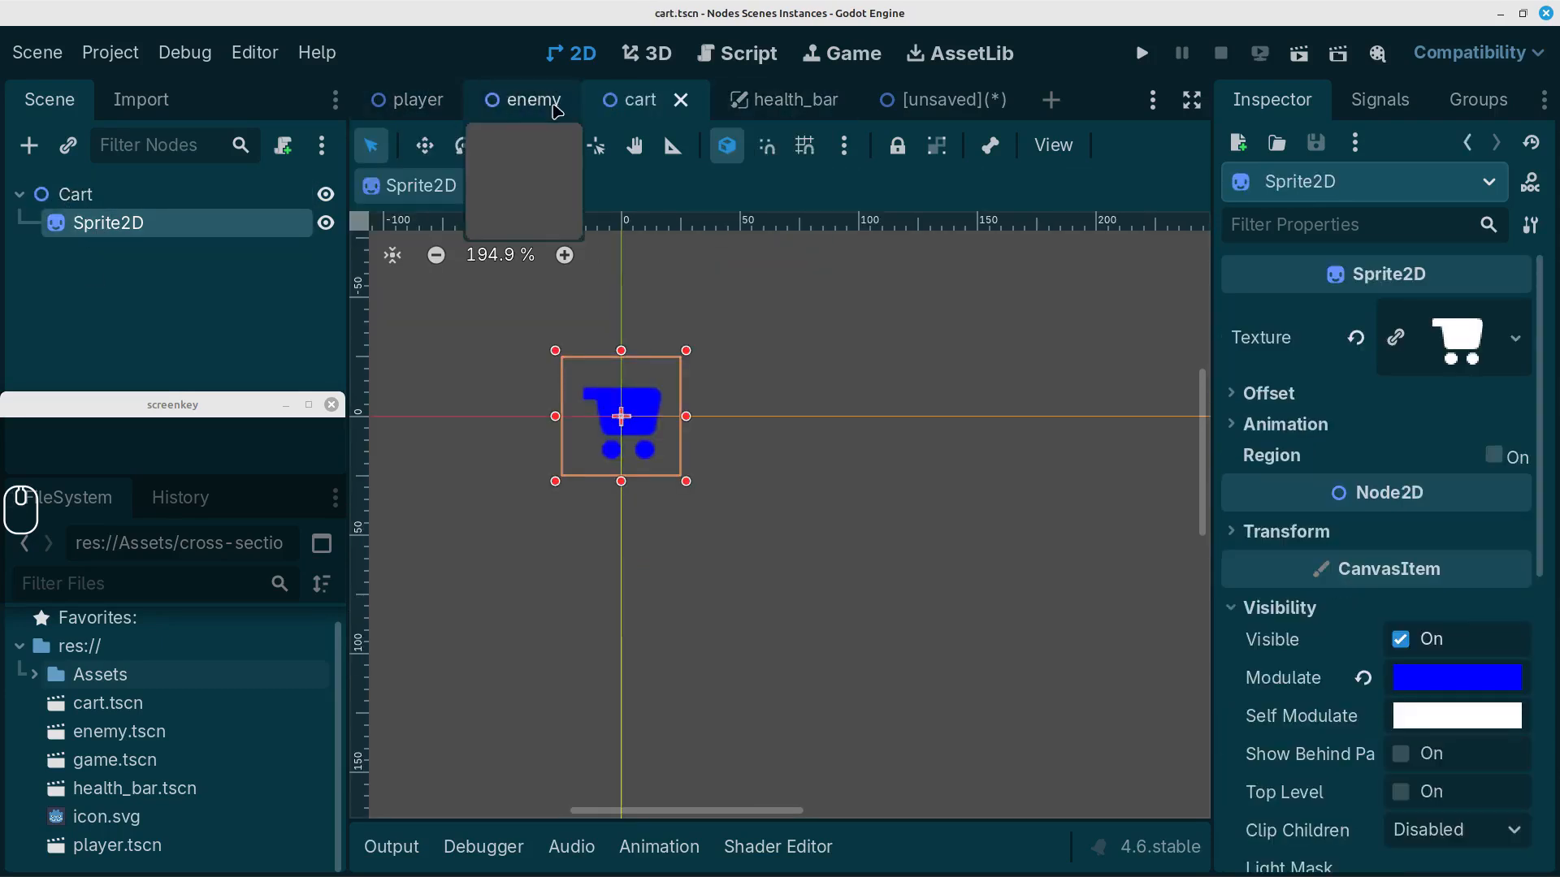
pyautogui.click(781, 112)
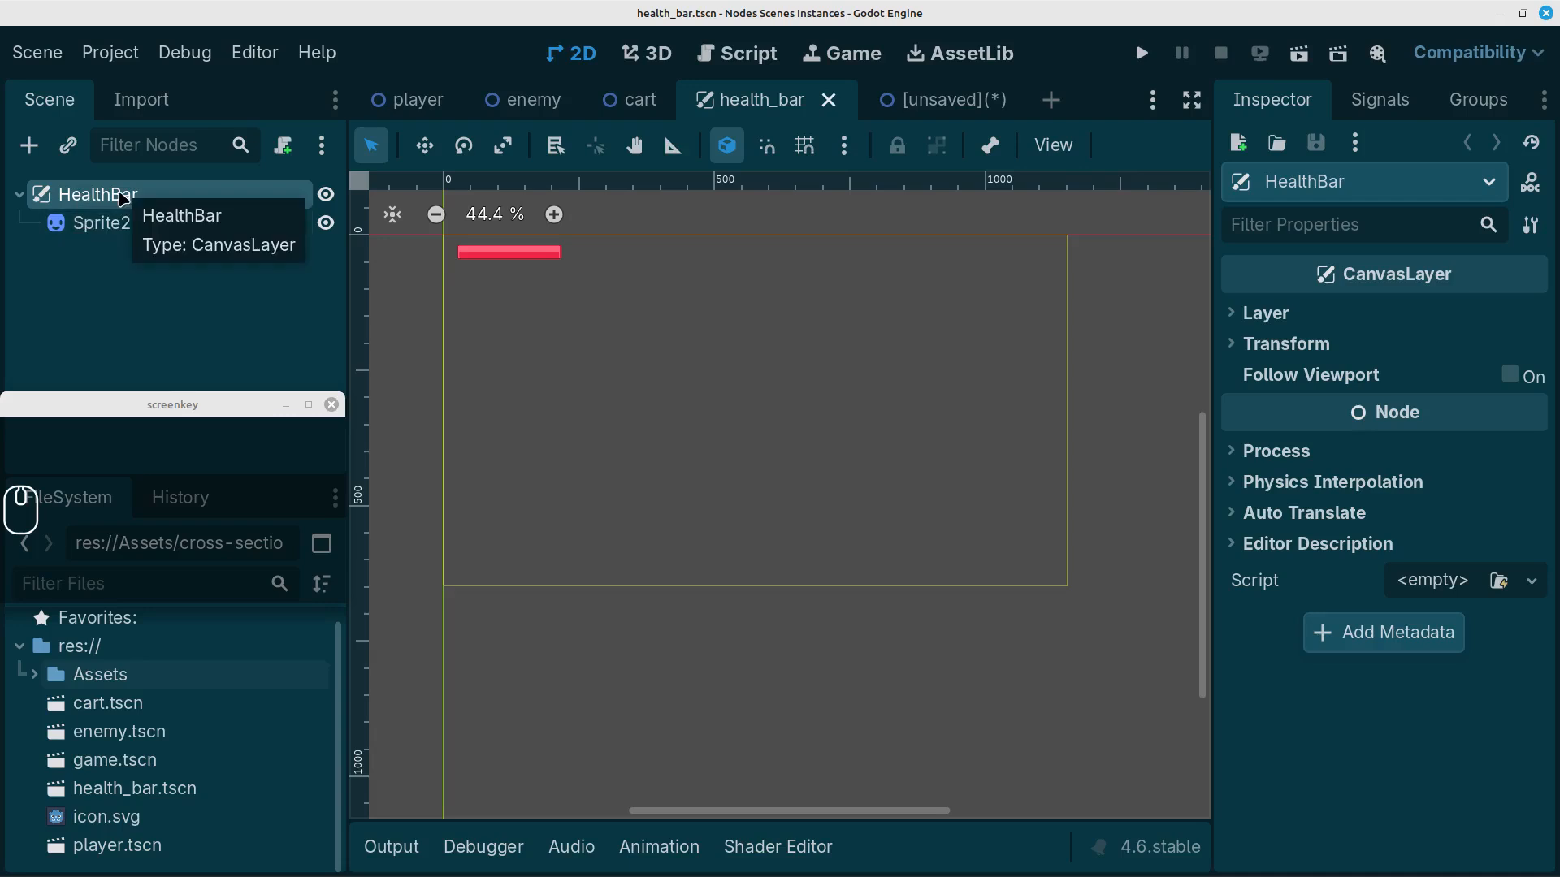
pyautogui.click(86, 226)
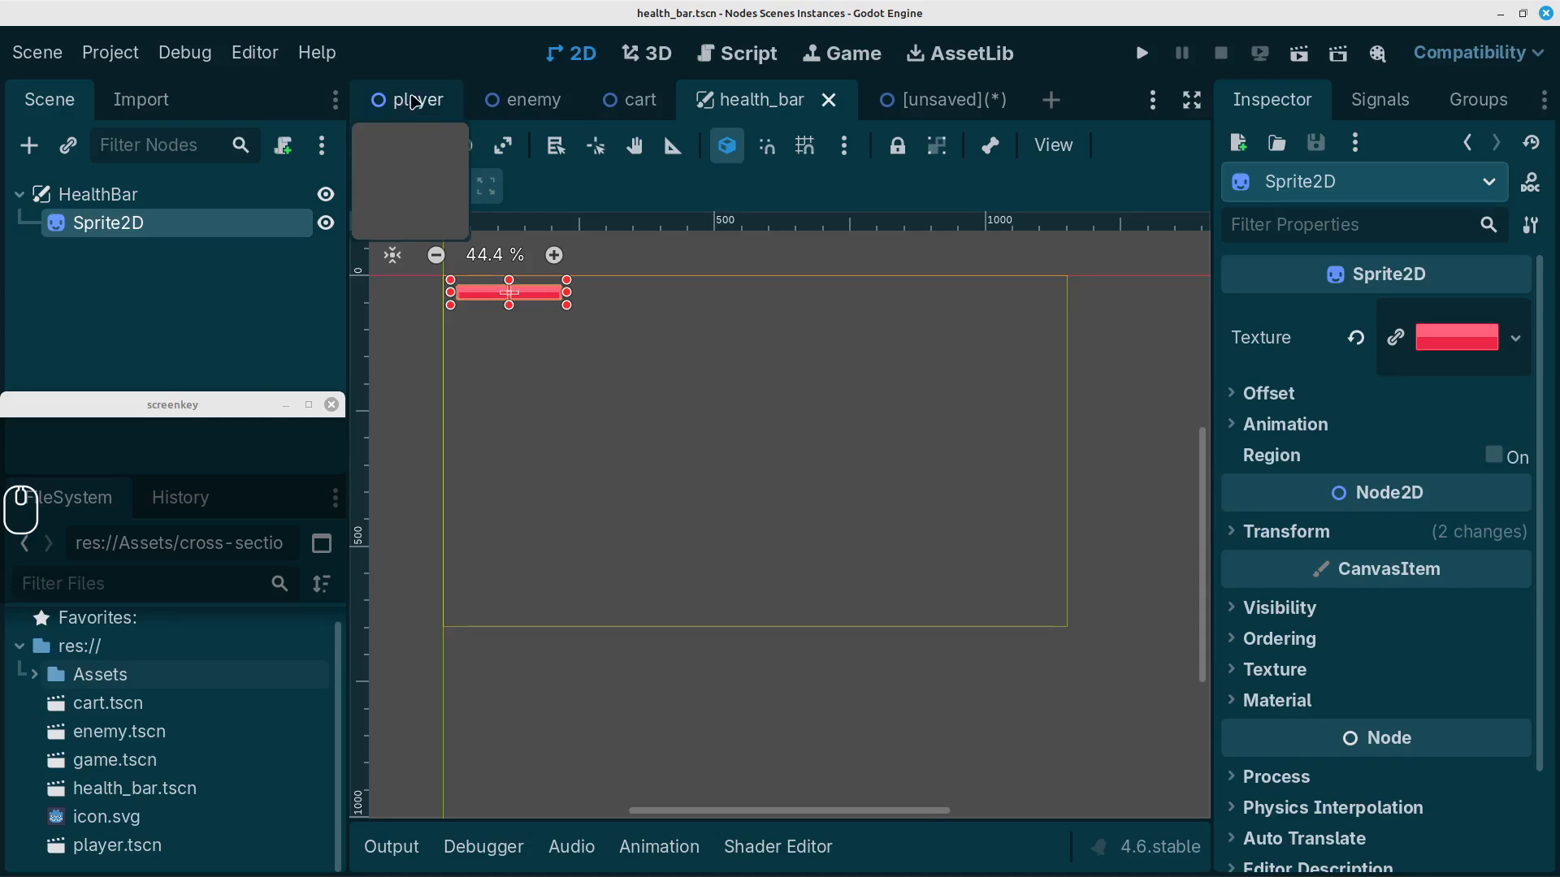
pyautogui.click(83, 201)
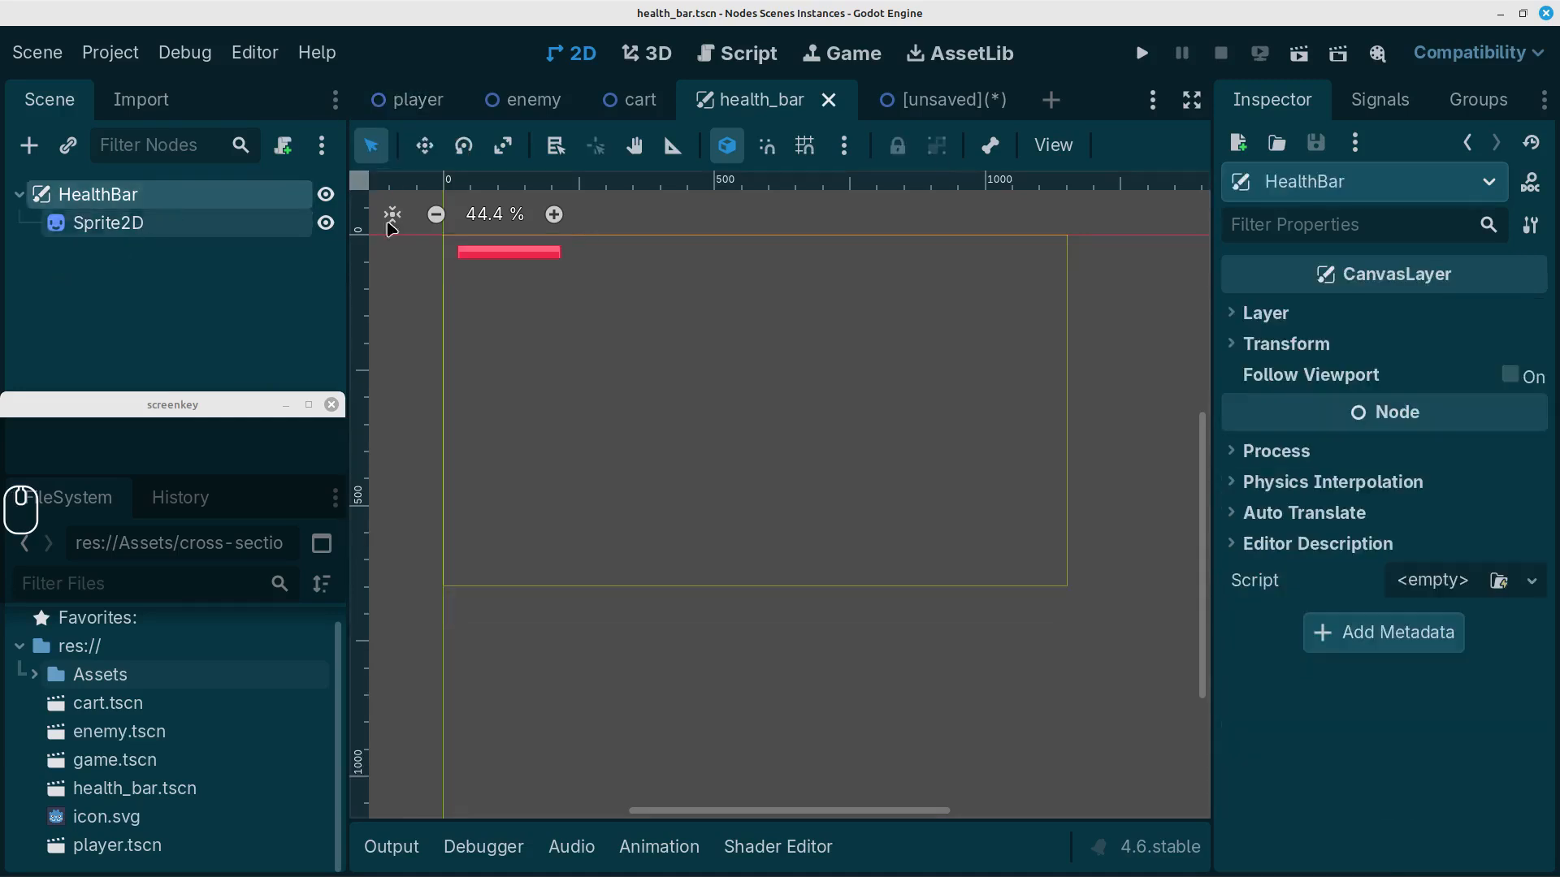
# Add a Sprite2D child to the Game node, using the cross-section-of-a-grass image from Assets as its texture and covering the viewport with it
pyautogui.click(956, 106)
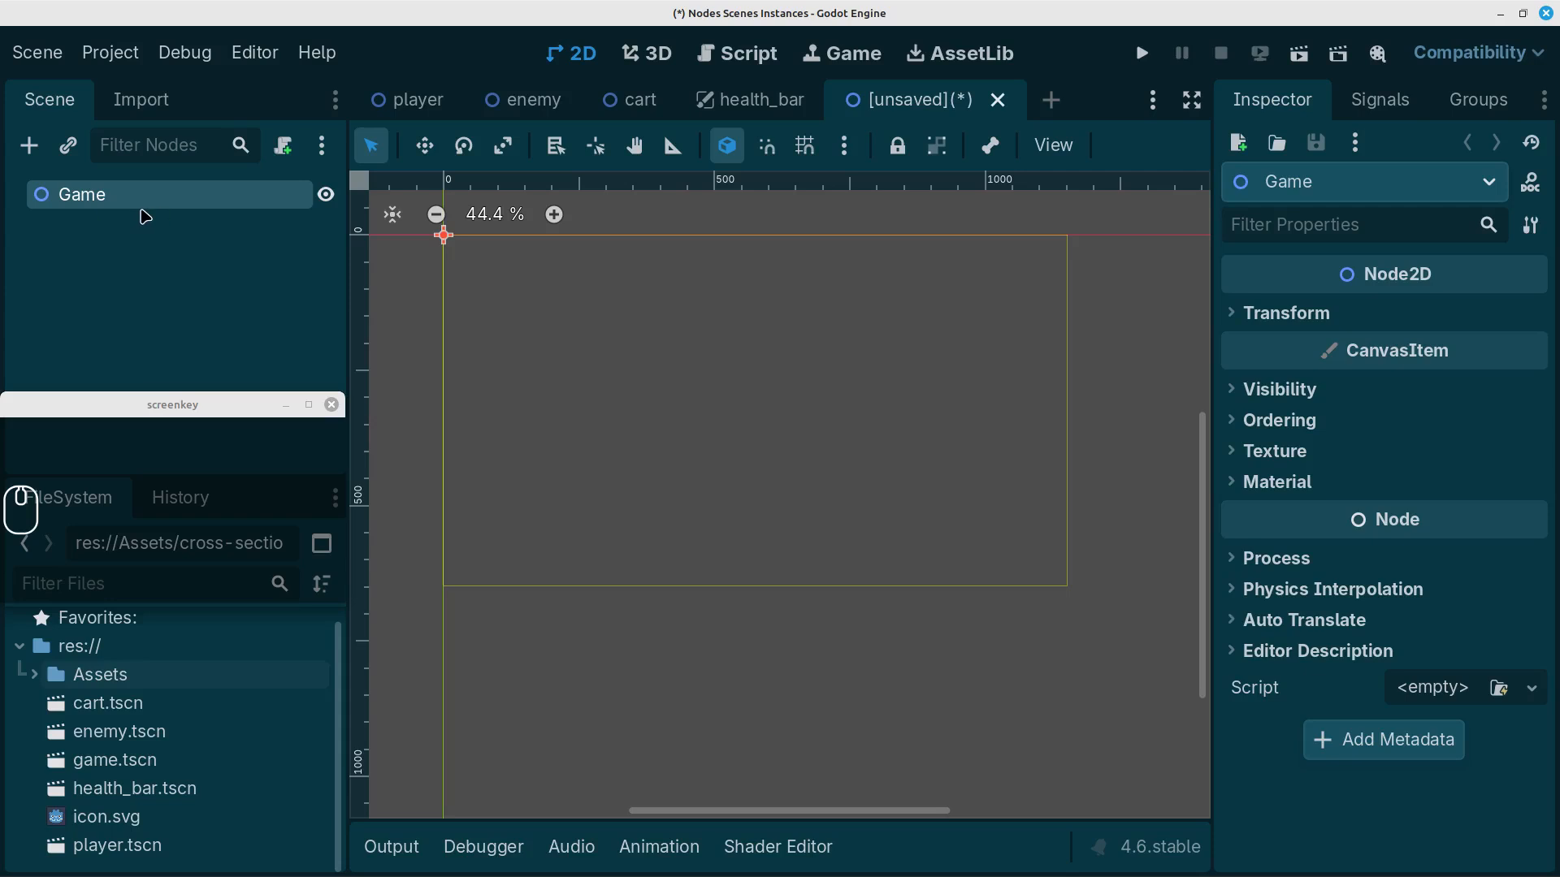
pyautogui.click(29, 145)
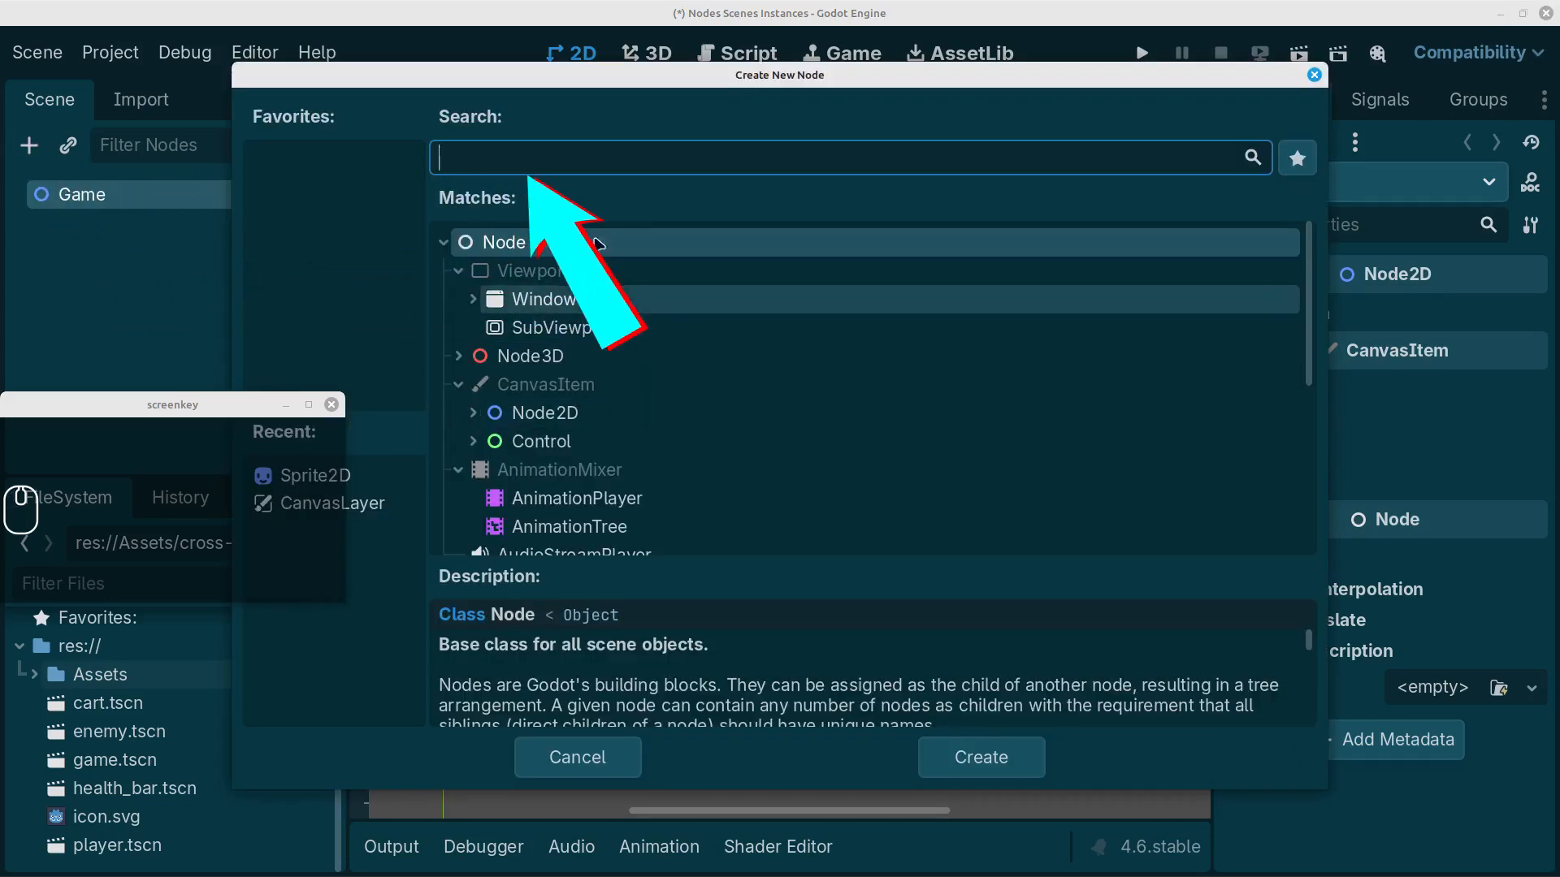
pyautogui.write('sprite')
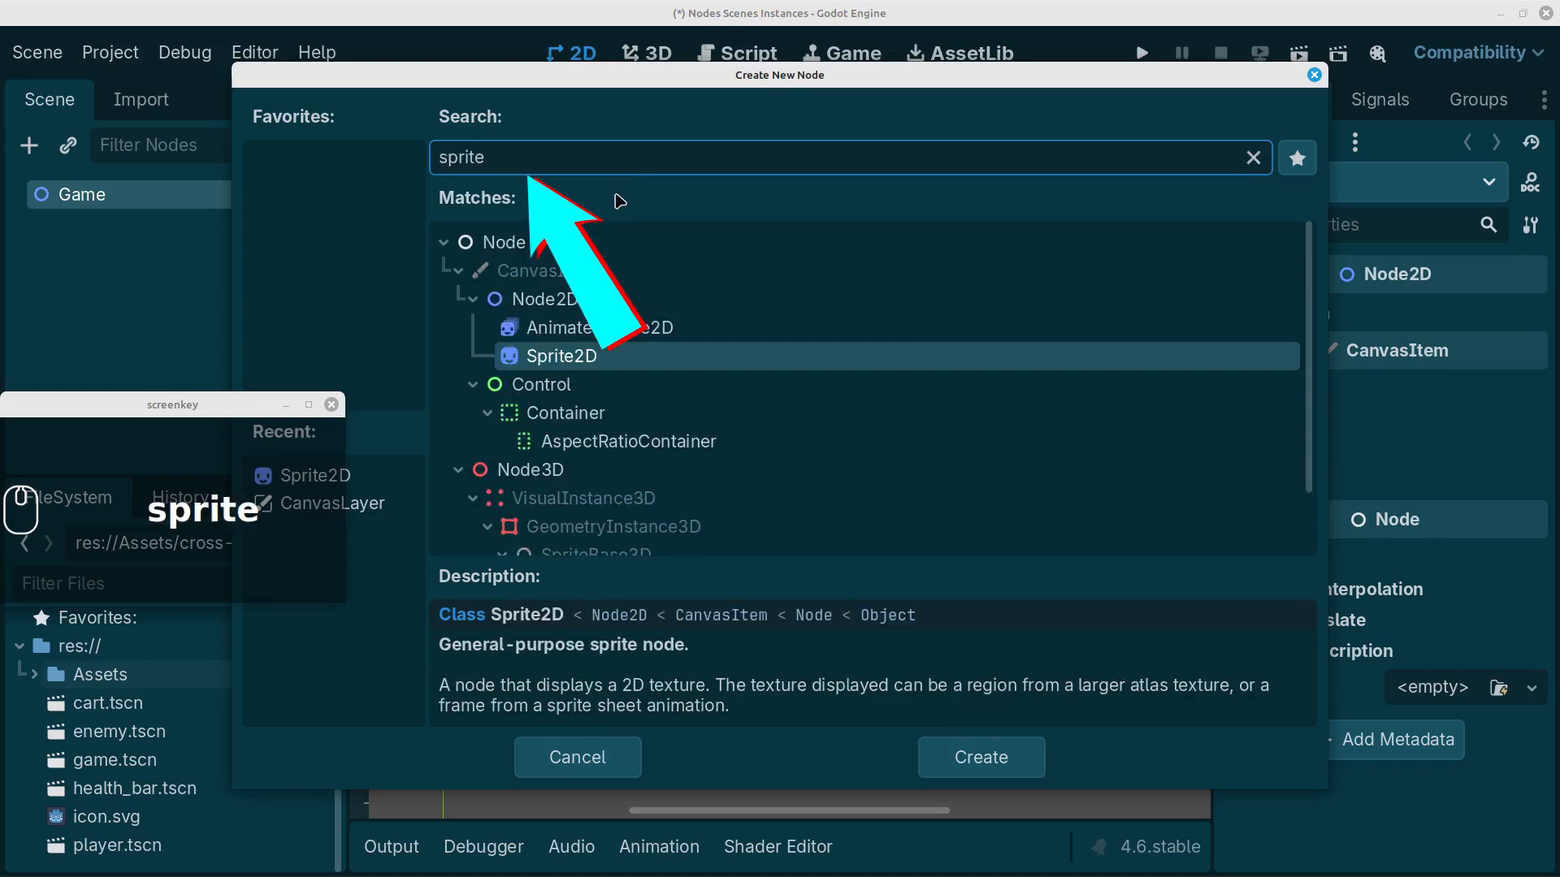
pyautogui.doubleClick(541, 359)
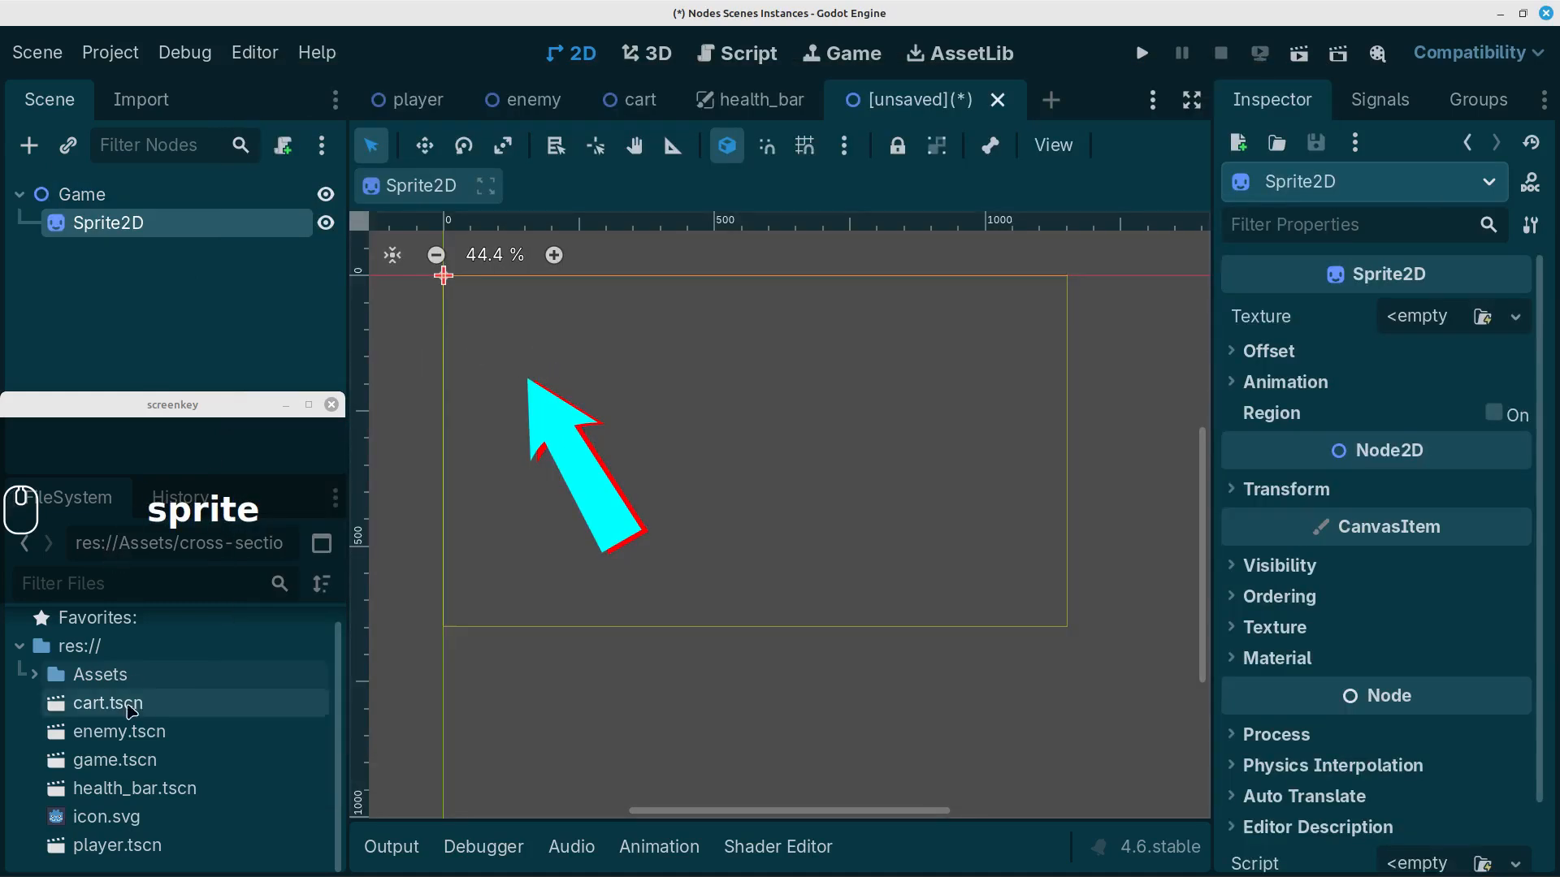
pyautogui.doubleClick(73, 680)
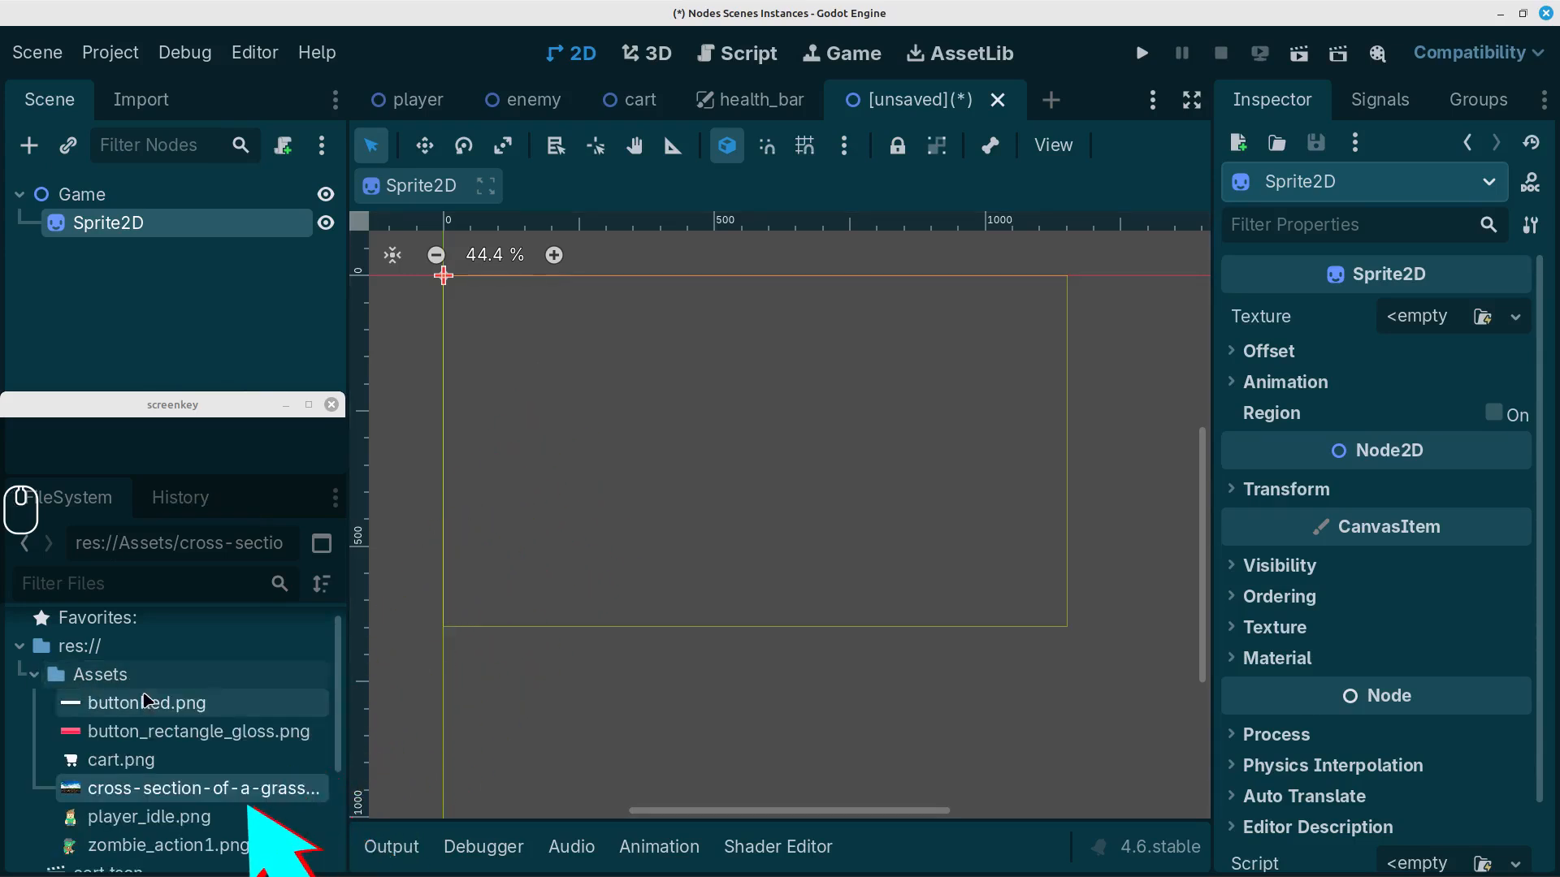
pyautogui.moveTo(195, 788); pyautogui.dragTo(843, 726)
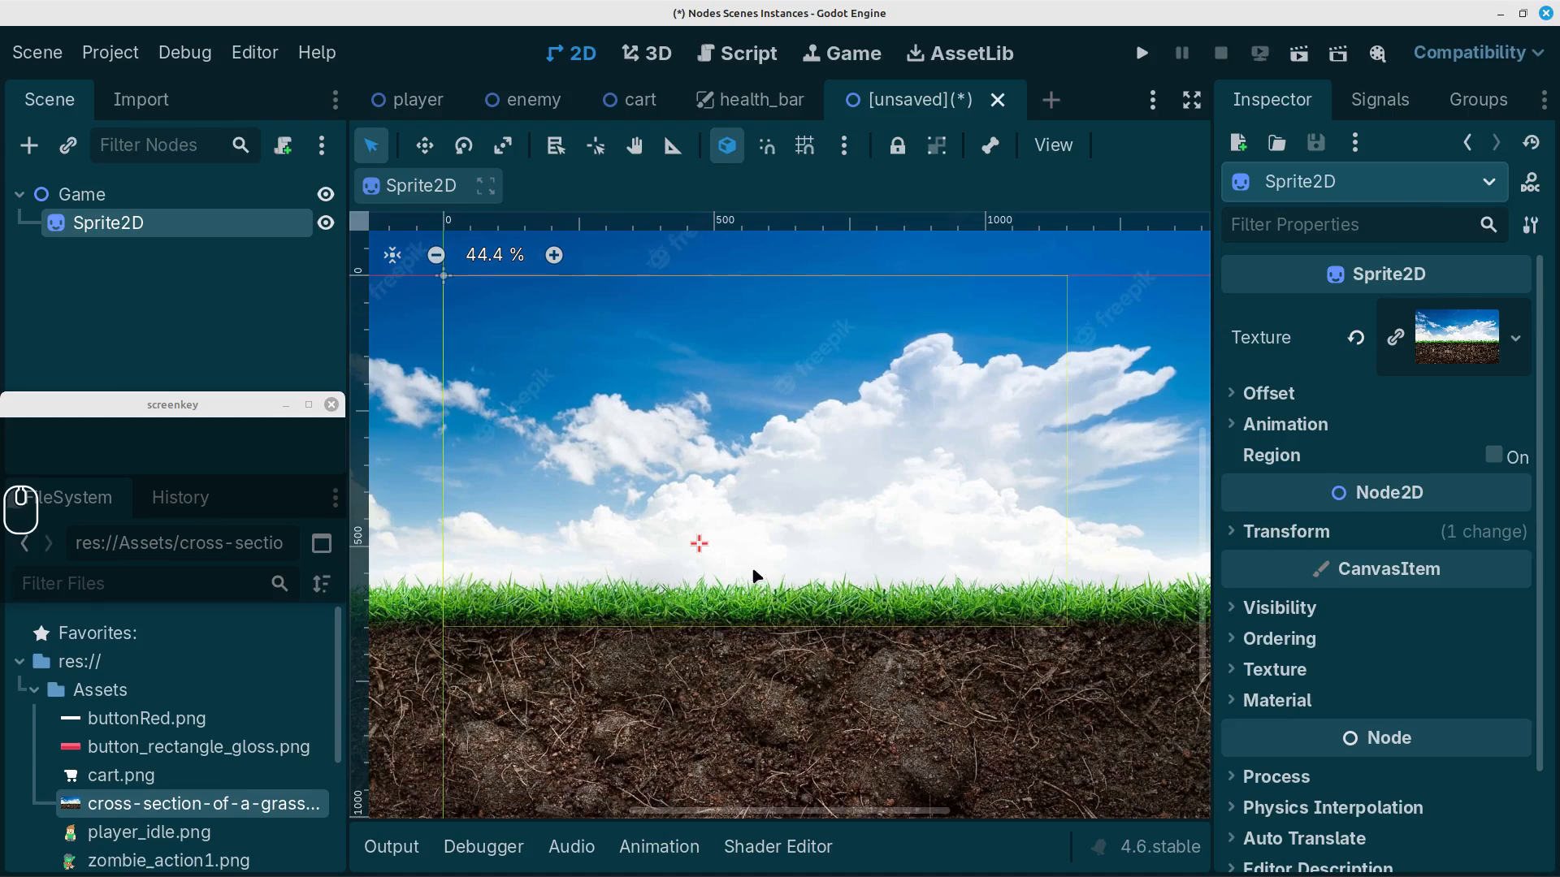
# Save the new scene in res:// as game.tscn
pyautogui.hotkey('ctrl', 's')
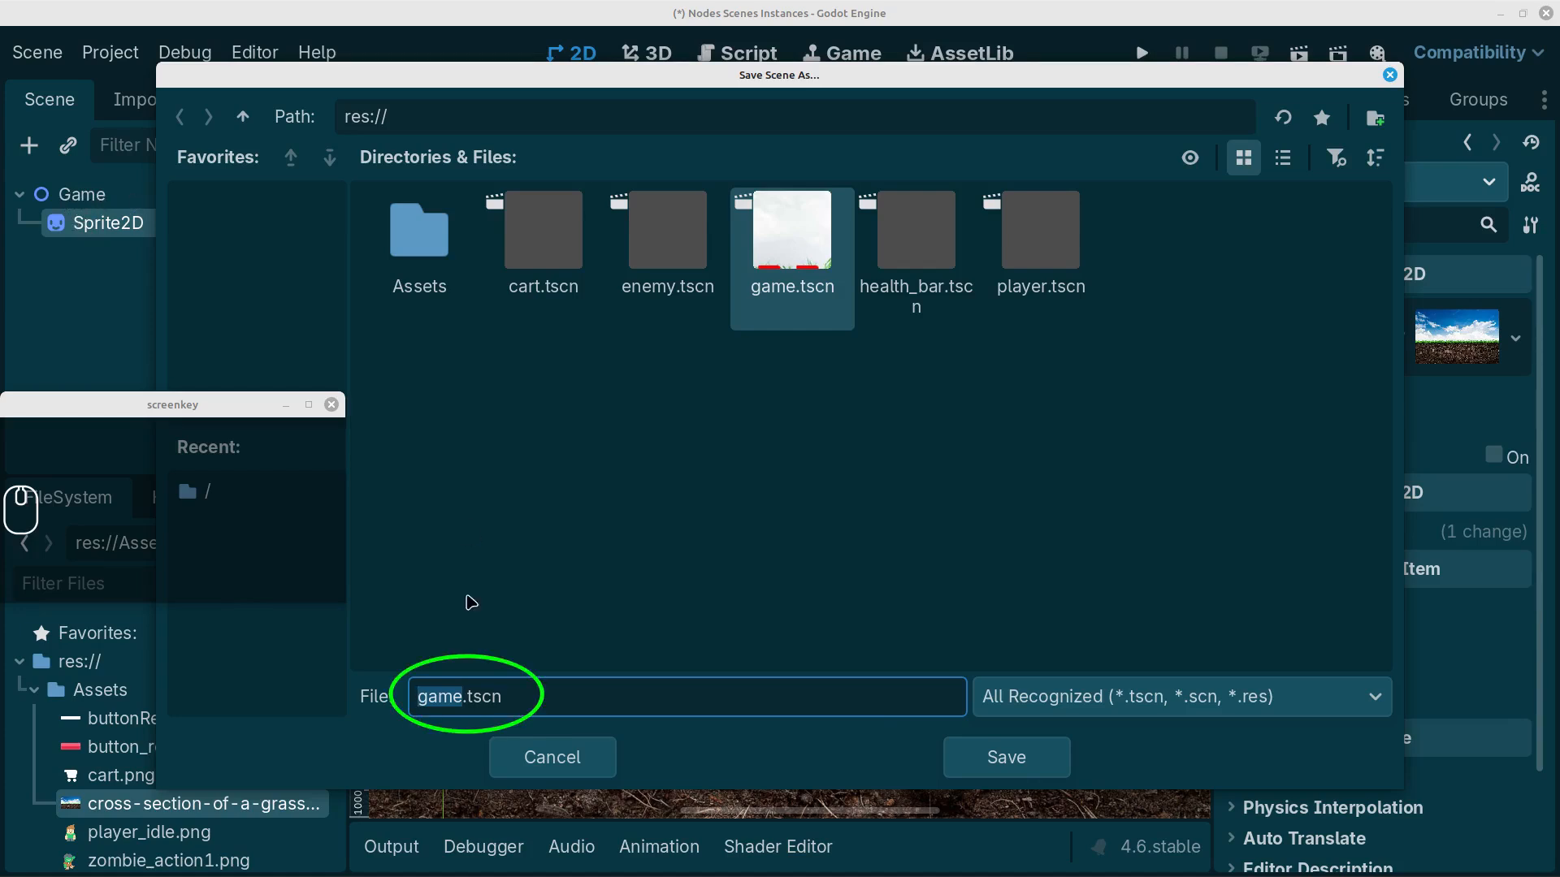
pyautogui.click(1008, 757)
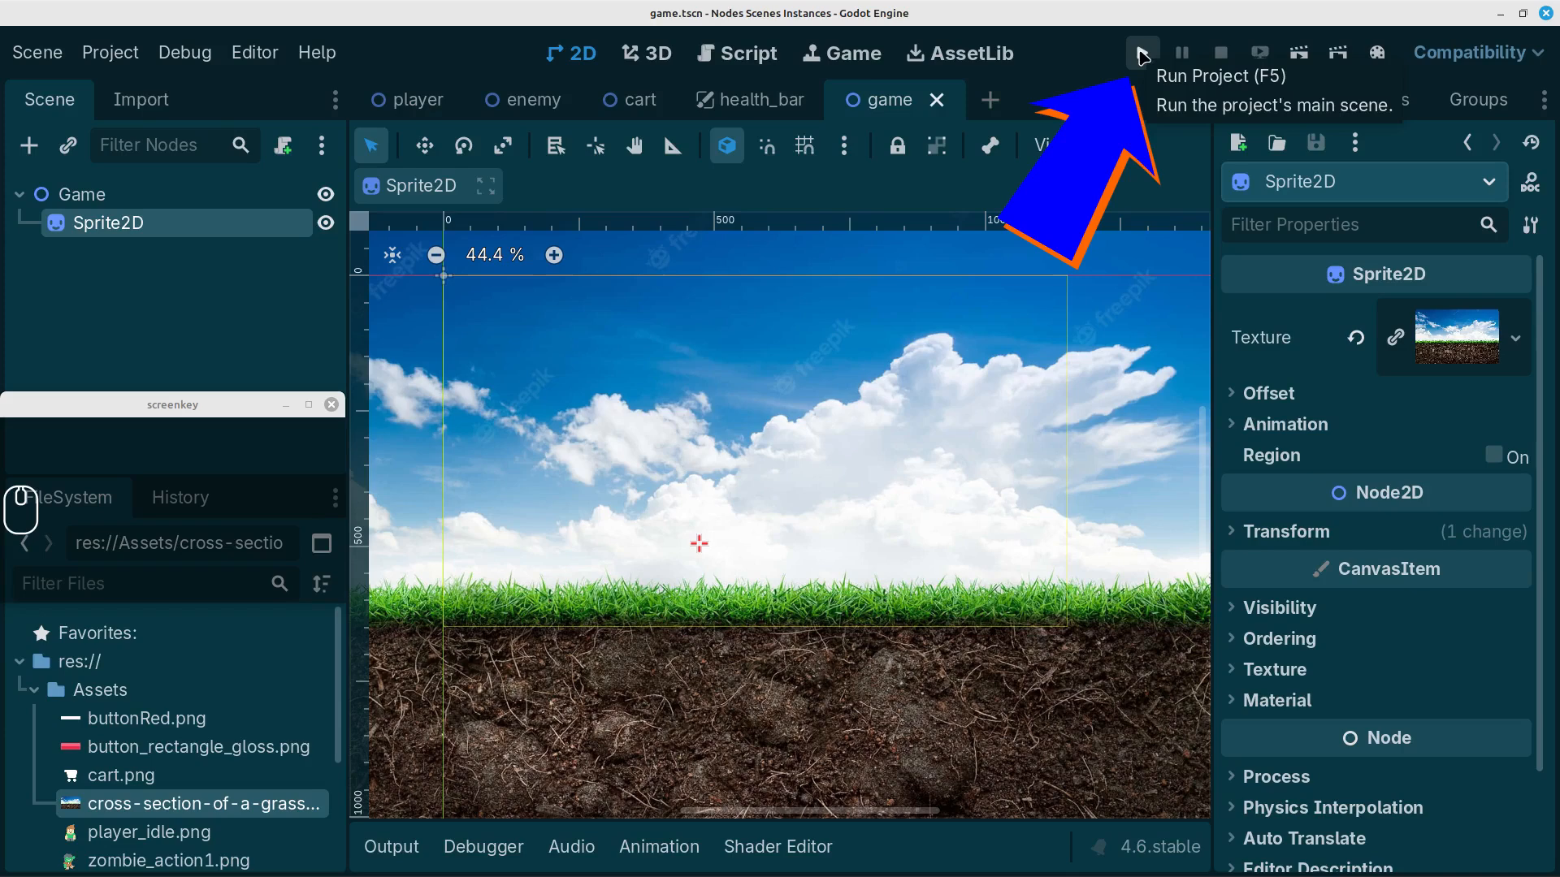
# Run the current game scene to preview the background in the viewport
pyautogui.click(1142, 54)
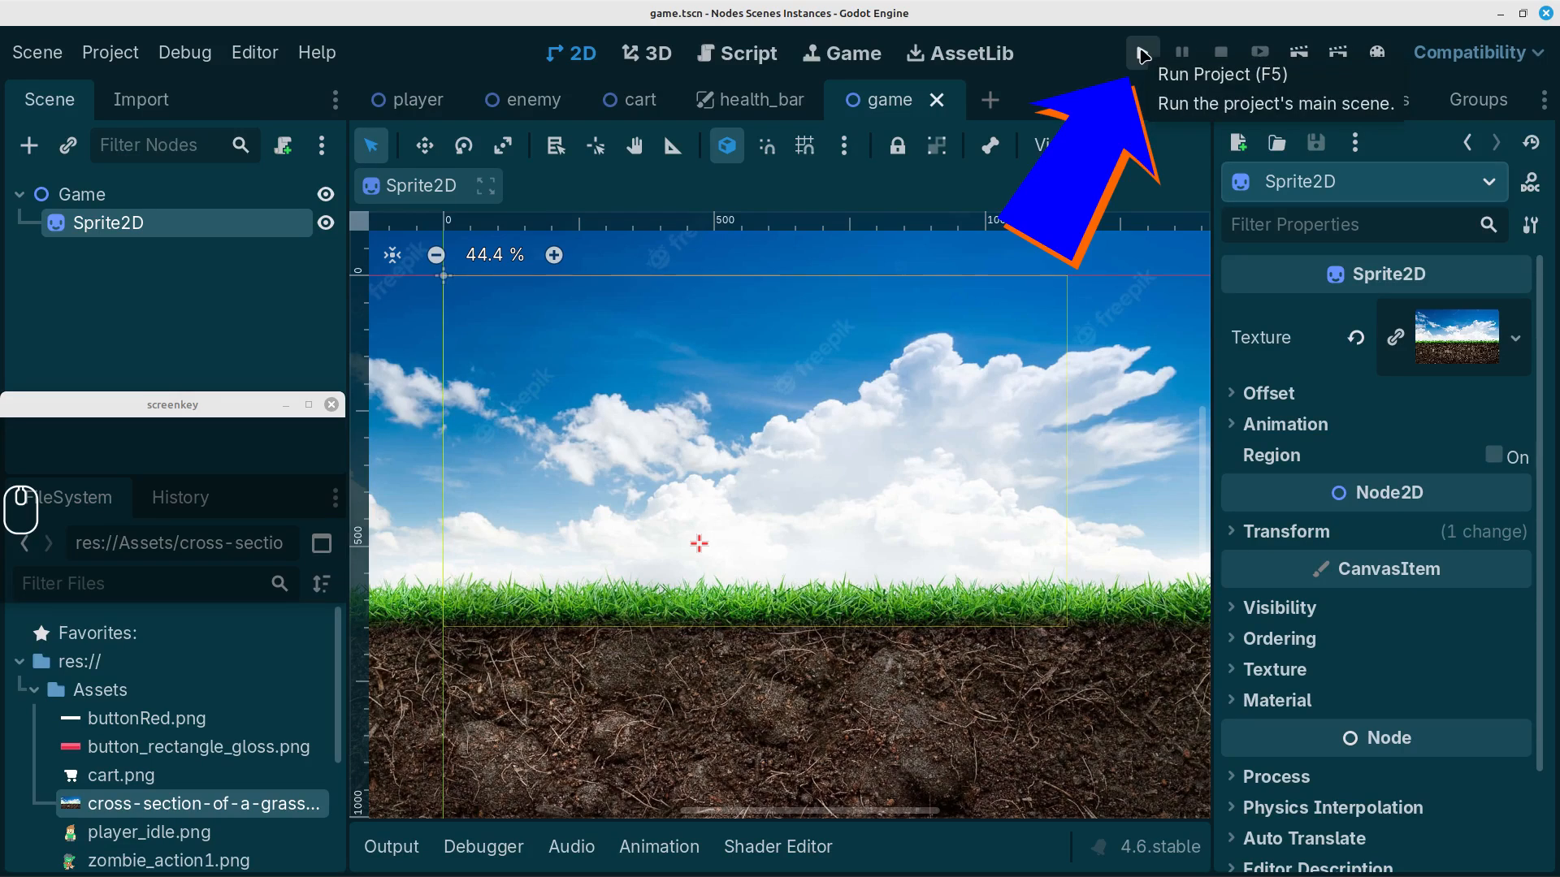
pyautogui.click(1298, 55)
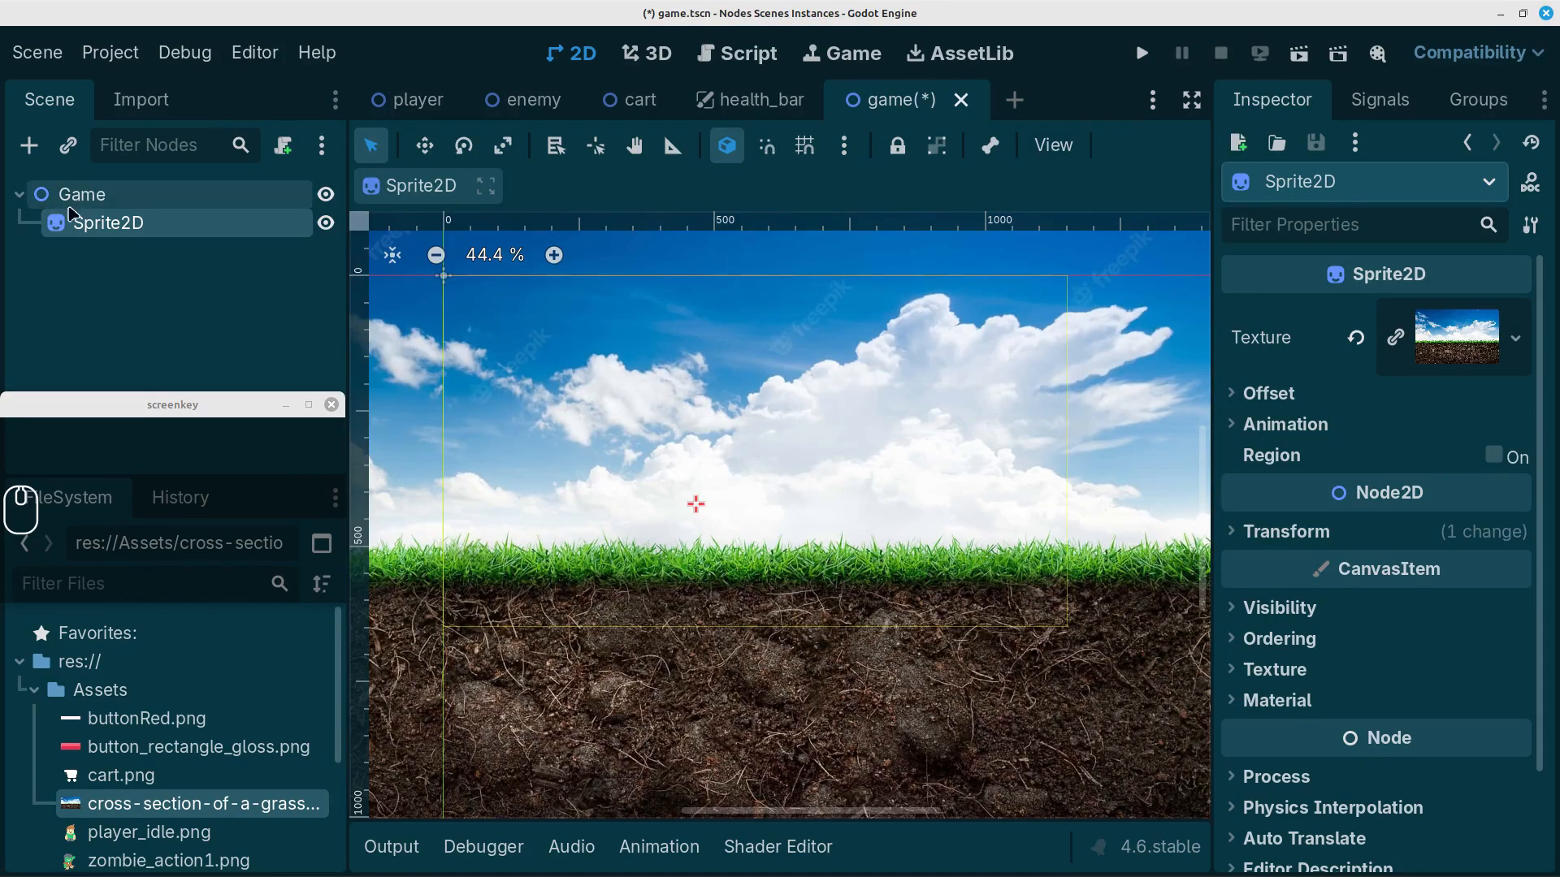
# Examine the Game root node and its Sprite2D child in the game scene
pyautogui.click(97, 197)
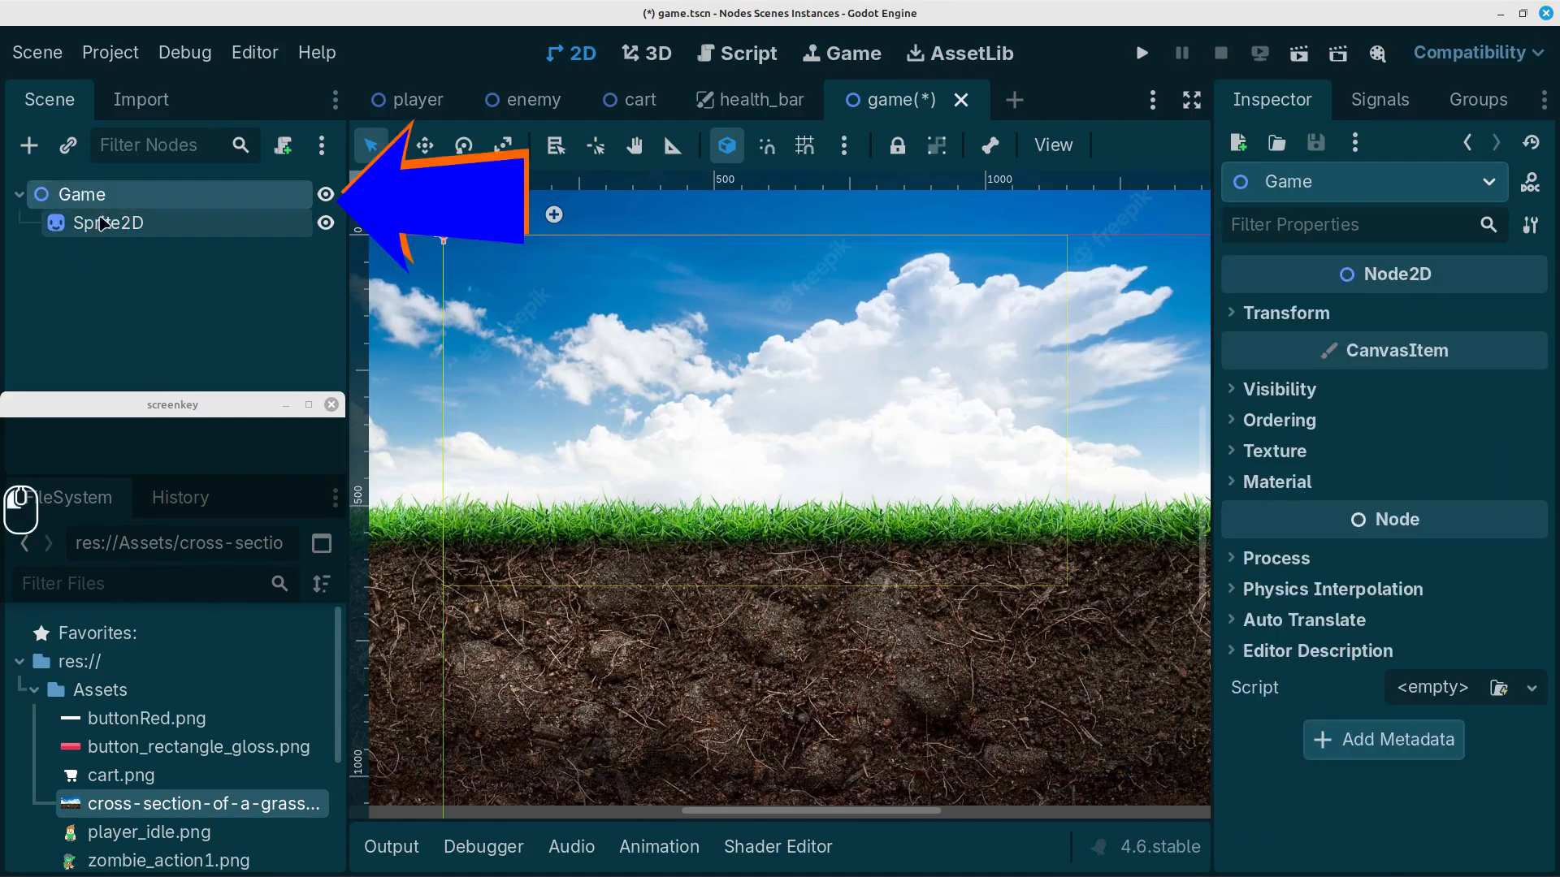
pyautogui.click(102, 224)
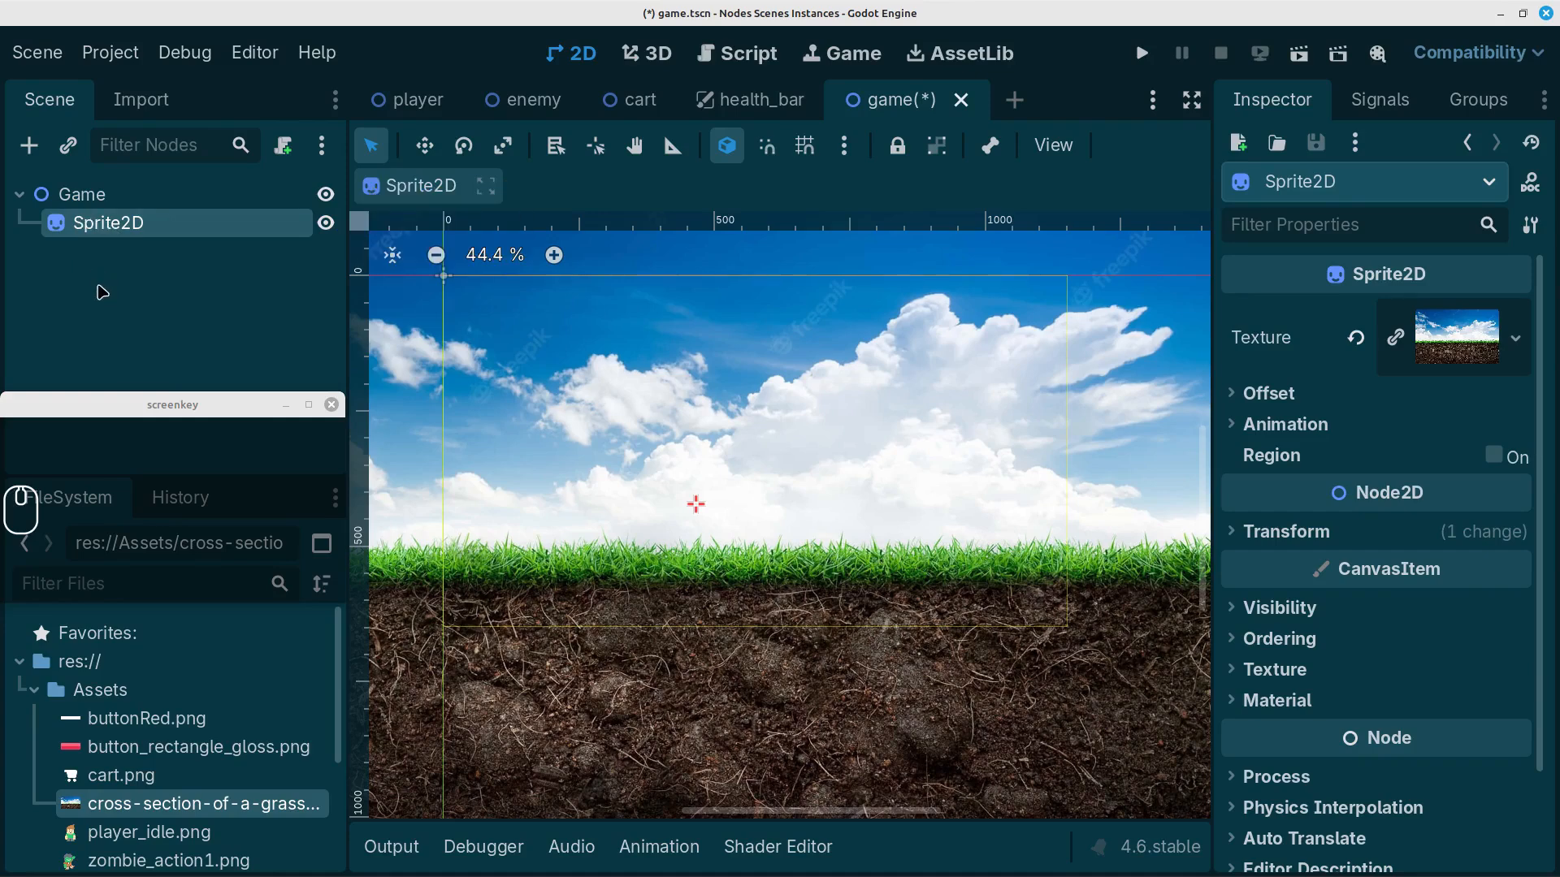
pyautogui.click(77, 195)
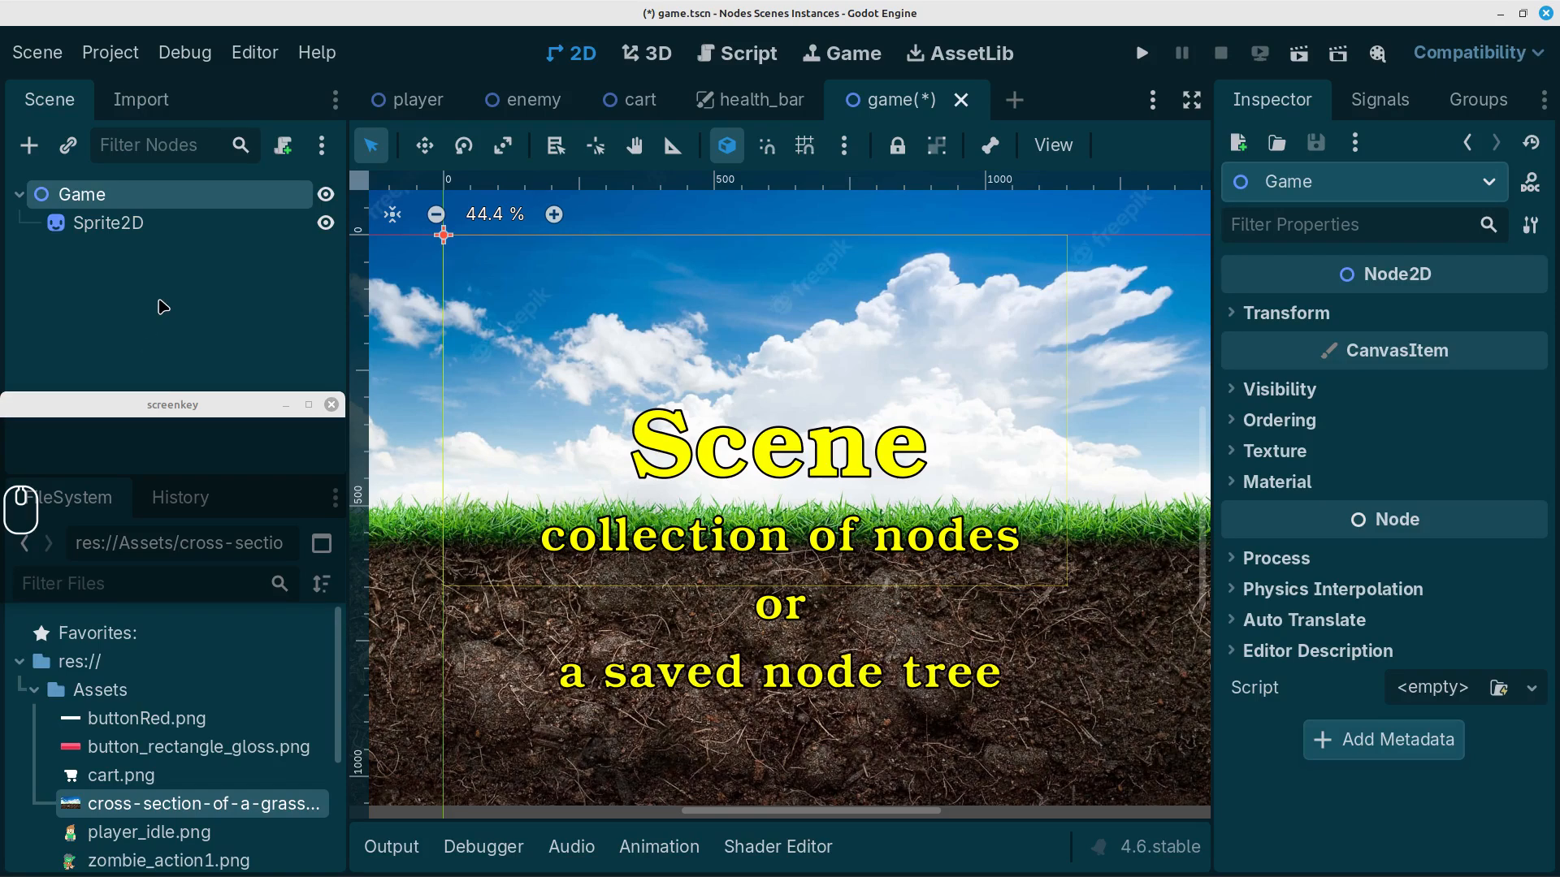
pyautogui.hotkey('ctrl', 'shift', 'r')
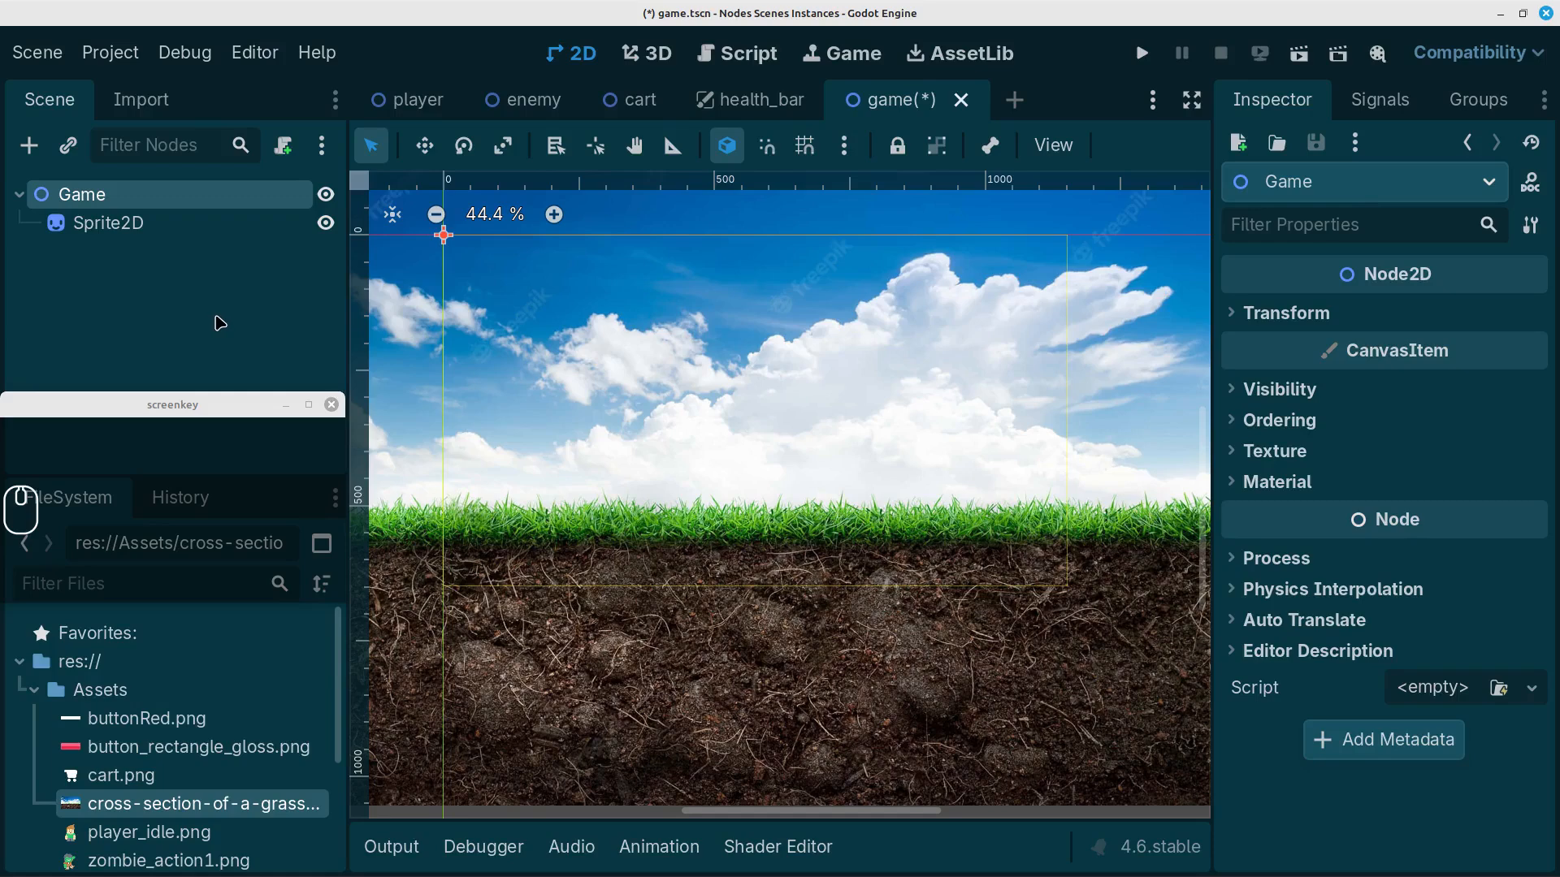
pyautogui.click(130, 226)
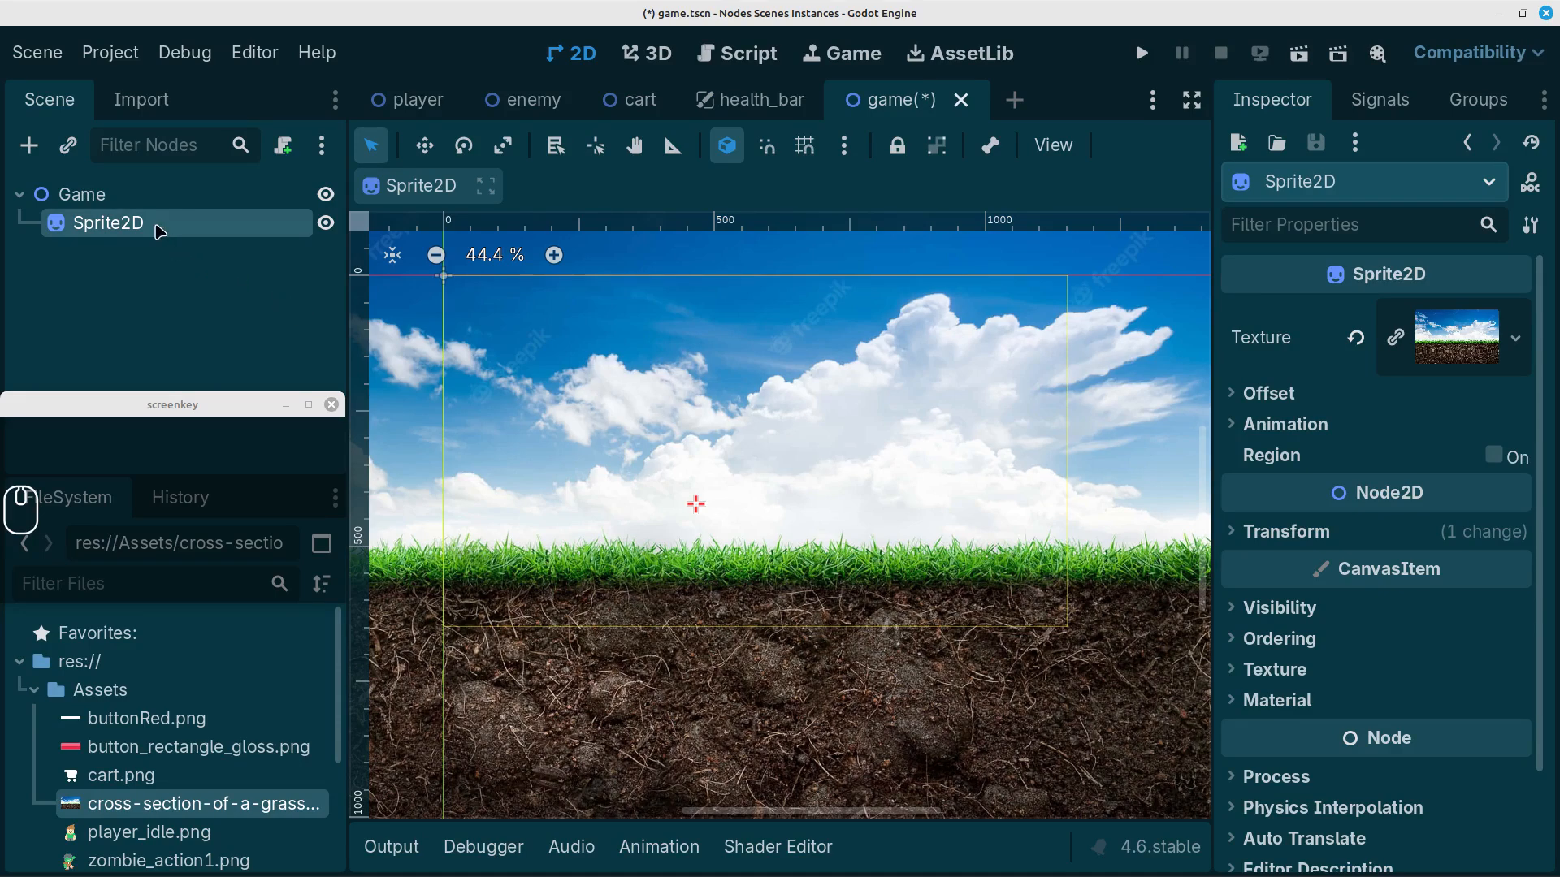
# Review the player, enemy, cart and health_bar scenes alongside the game scene
pyautogui.click(435, 108)
pyautogui.click(545, 103)
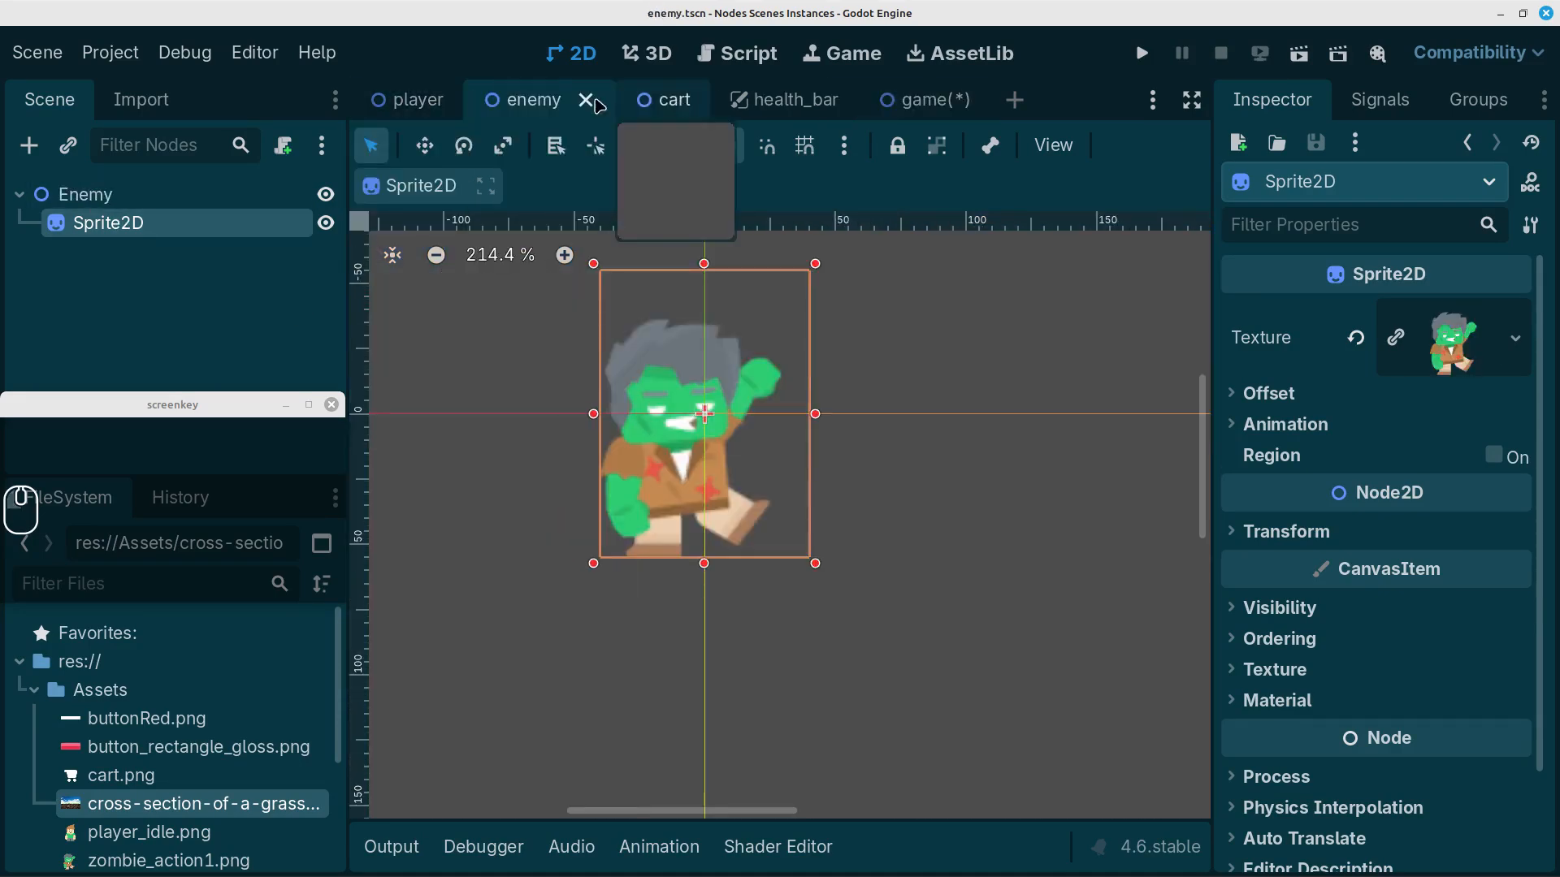
pyautogui.click(411, 99)
pyautogui.click(650, 99)
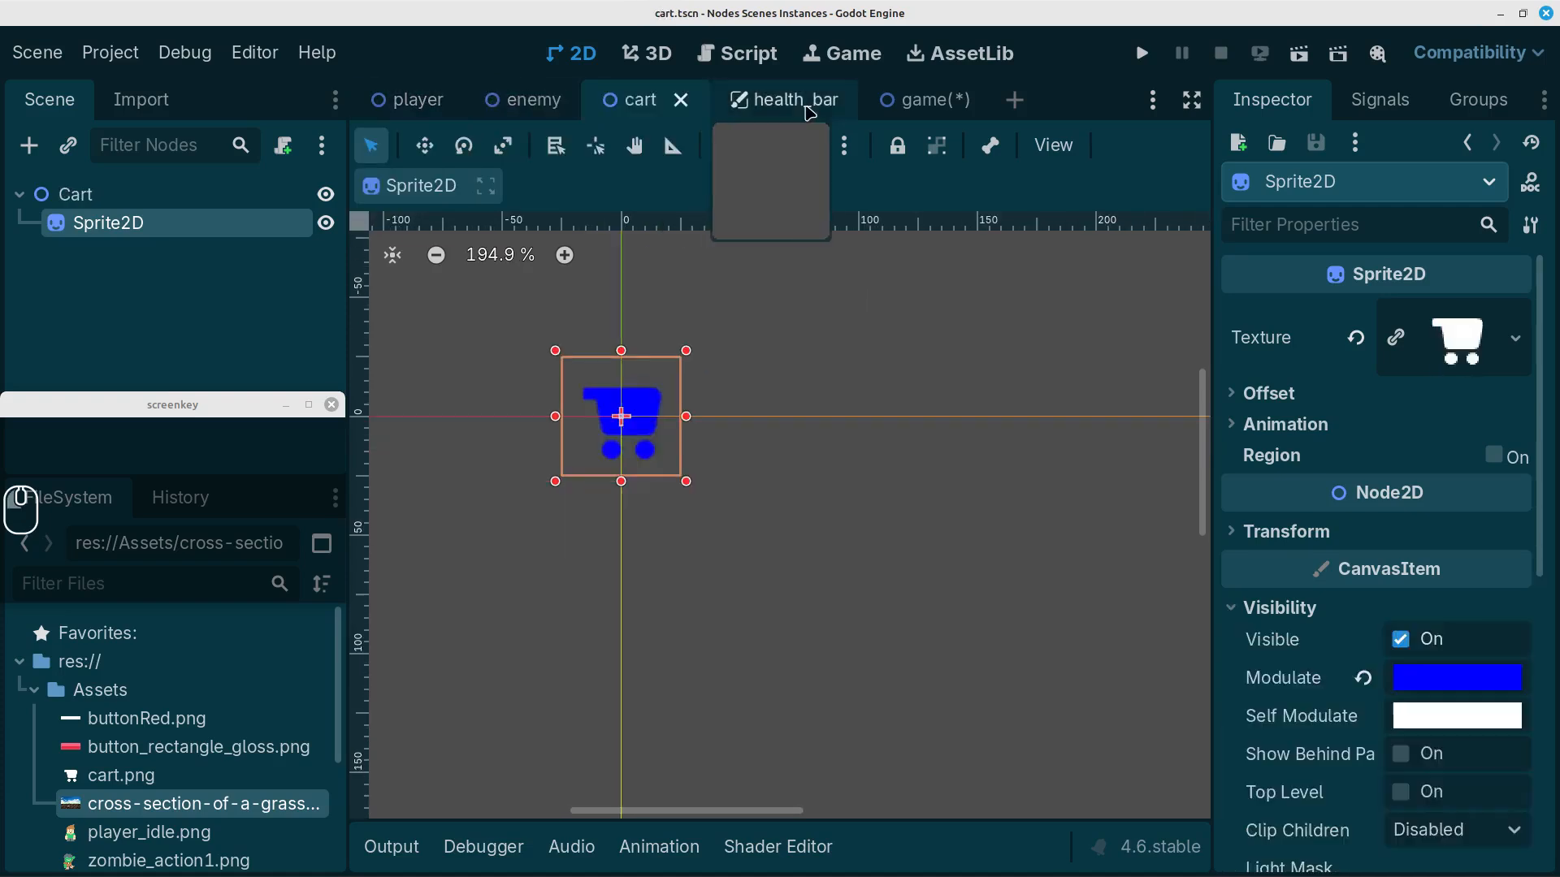
pyautogui.click(815, 107)
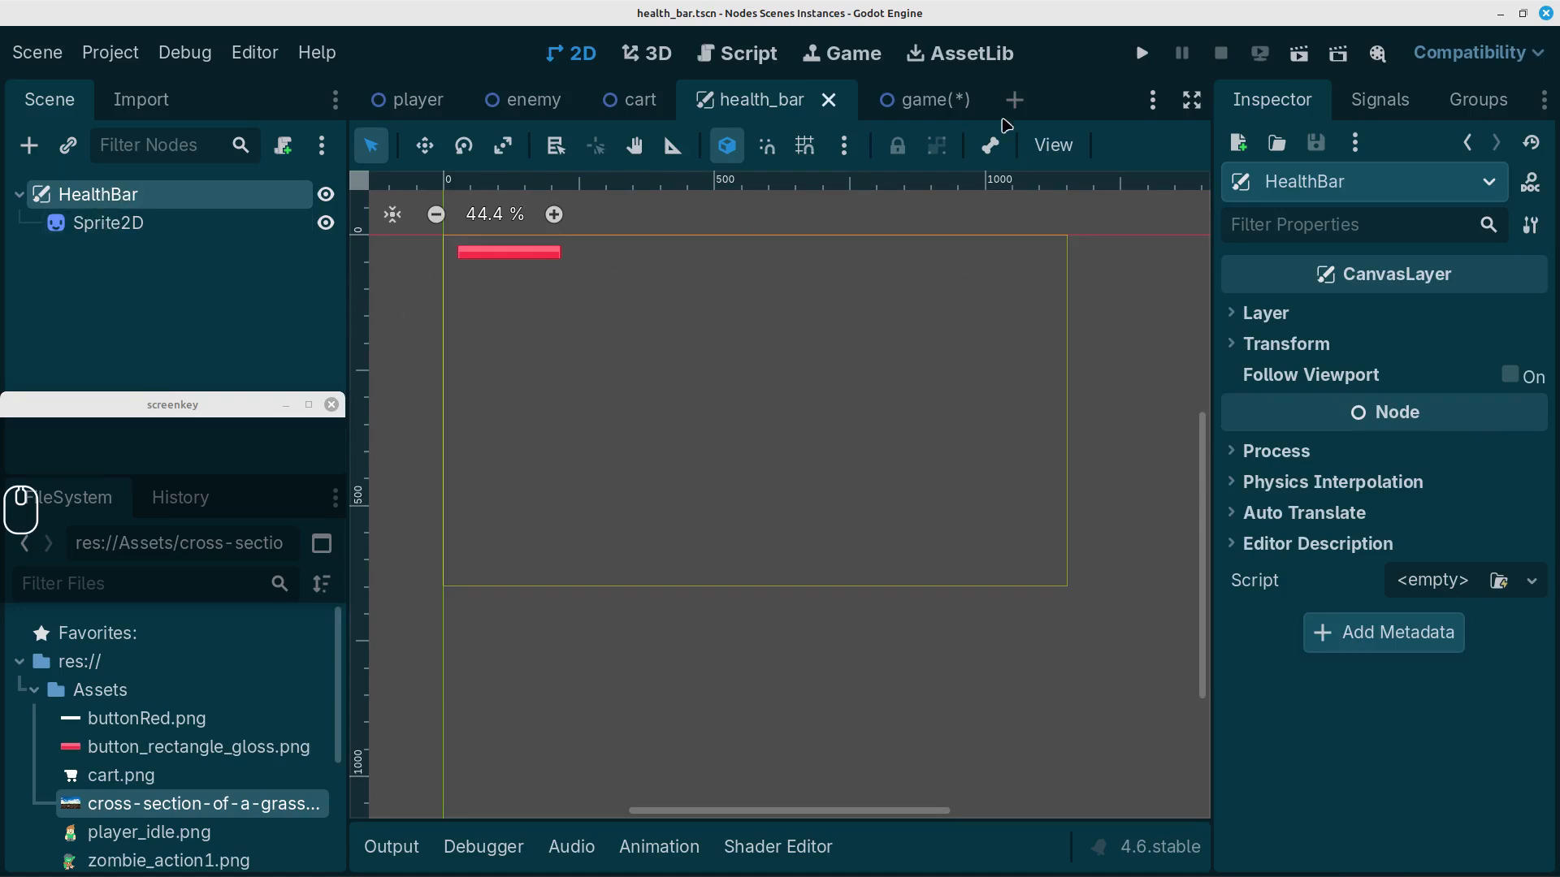
pyautogui.moveTo(933, 110)
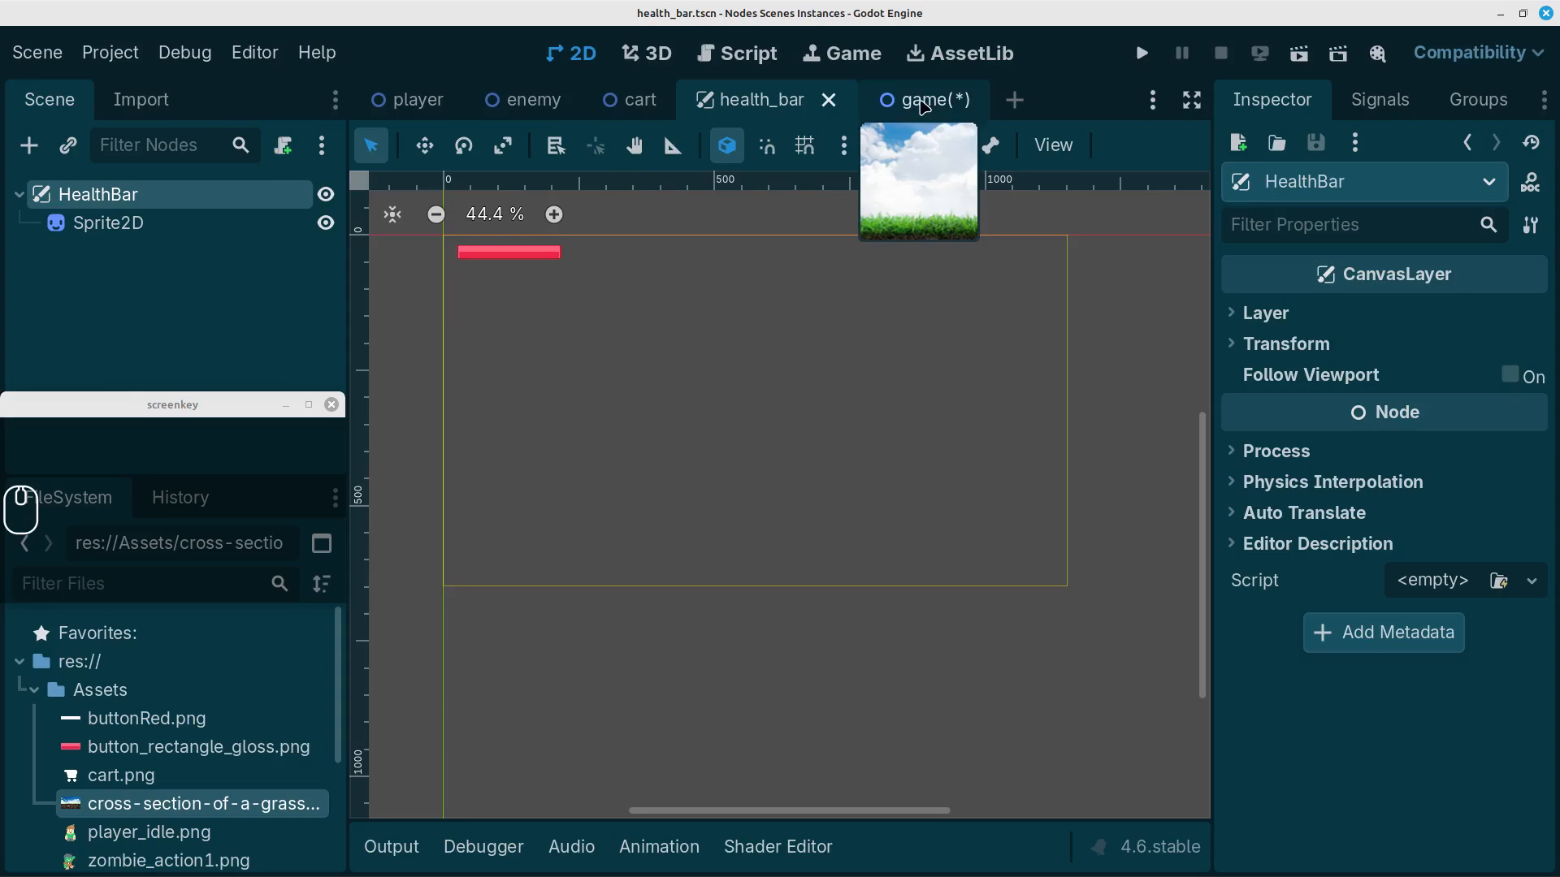
pyautogui.click(925, 107)
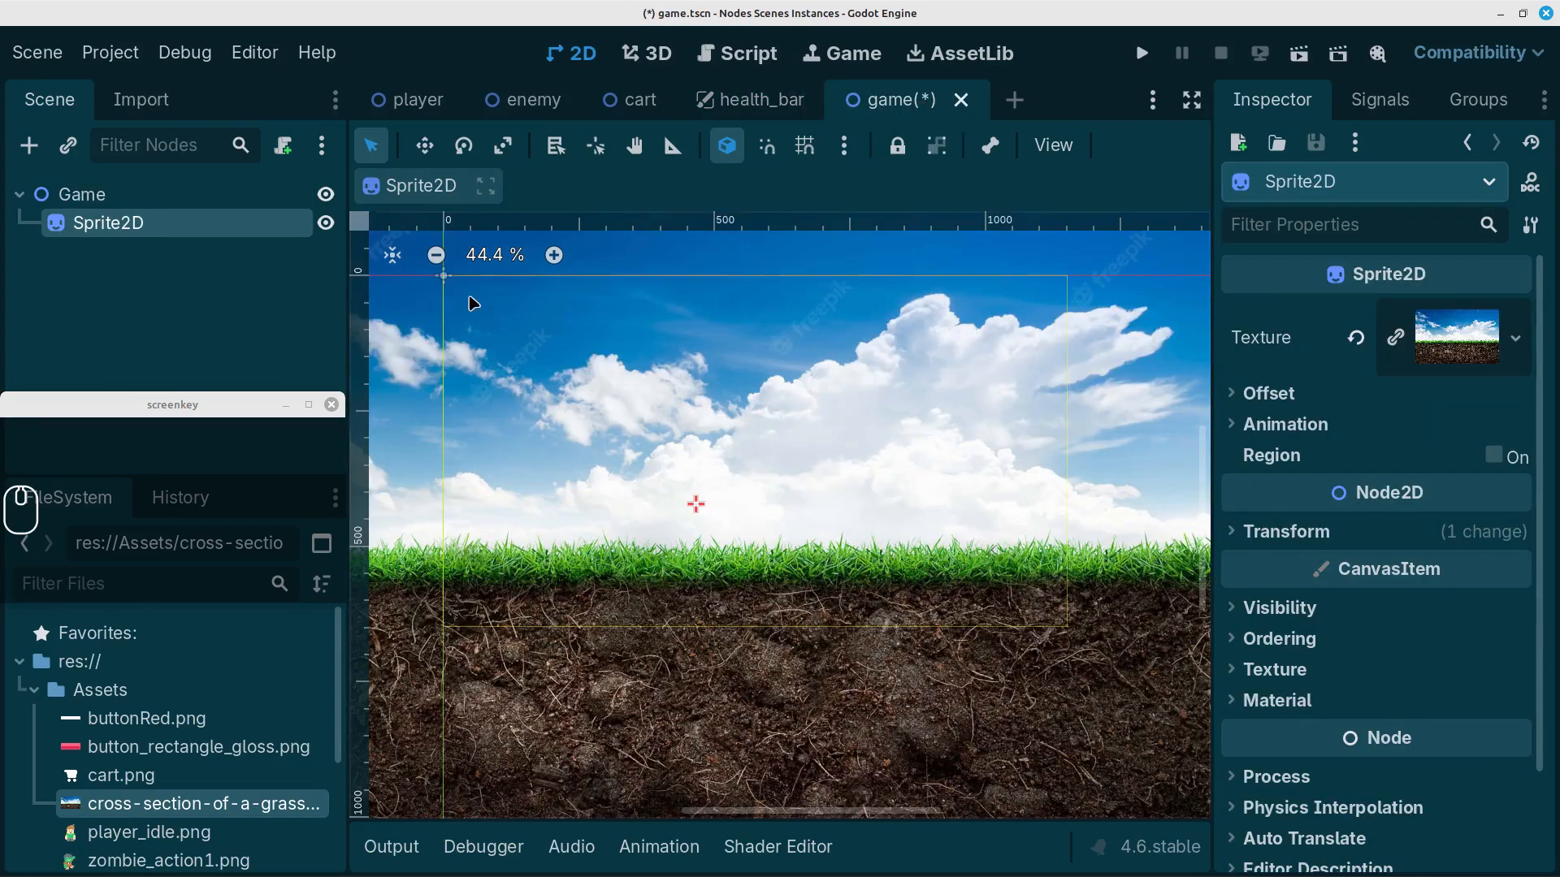
pyautogui.click(417, 104)
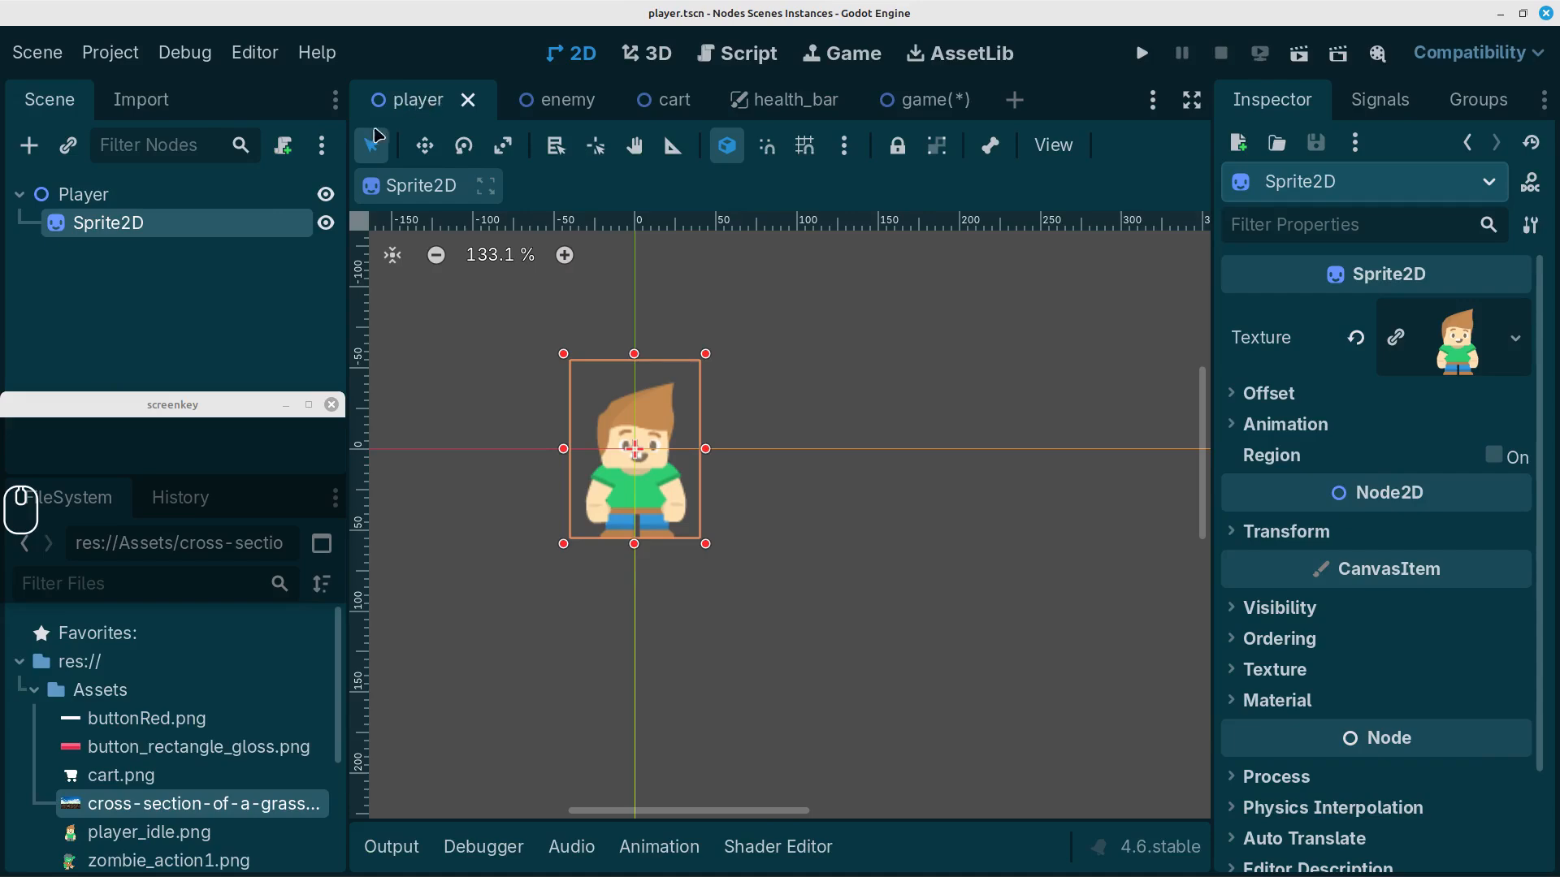
# Instance player.tscn under Sprite2D in the game scene, place the player on the grass near the viewport's left side, and save
pyautogui.click(866, 114)
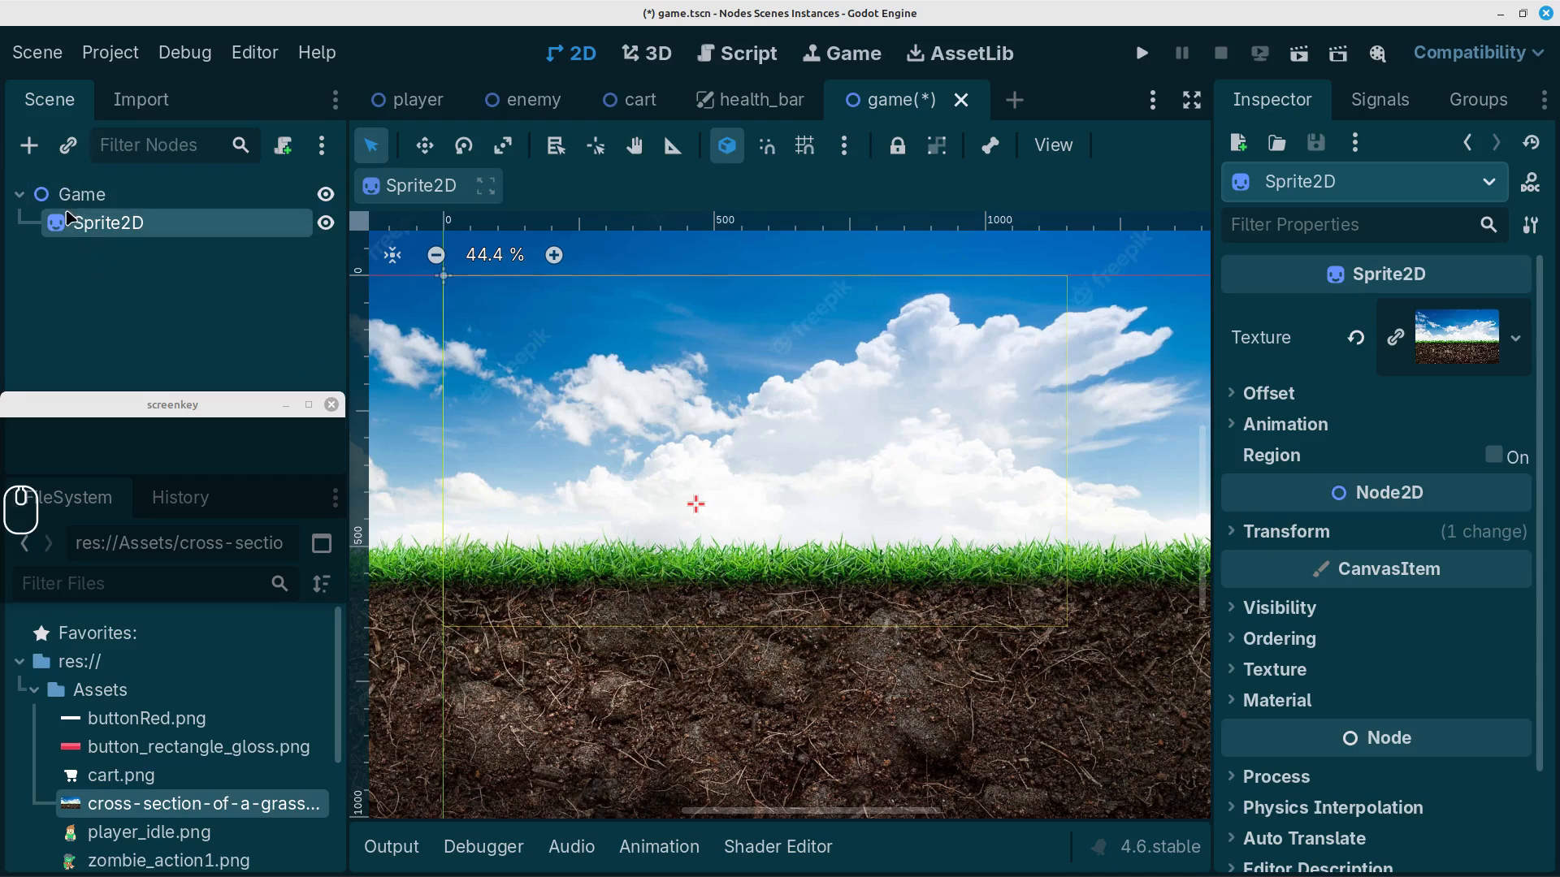
pyautogui.click(68, 148)
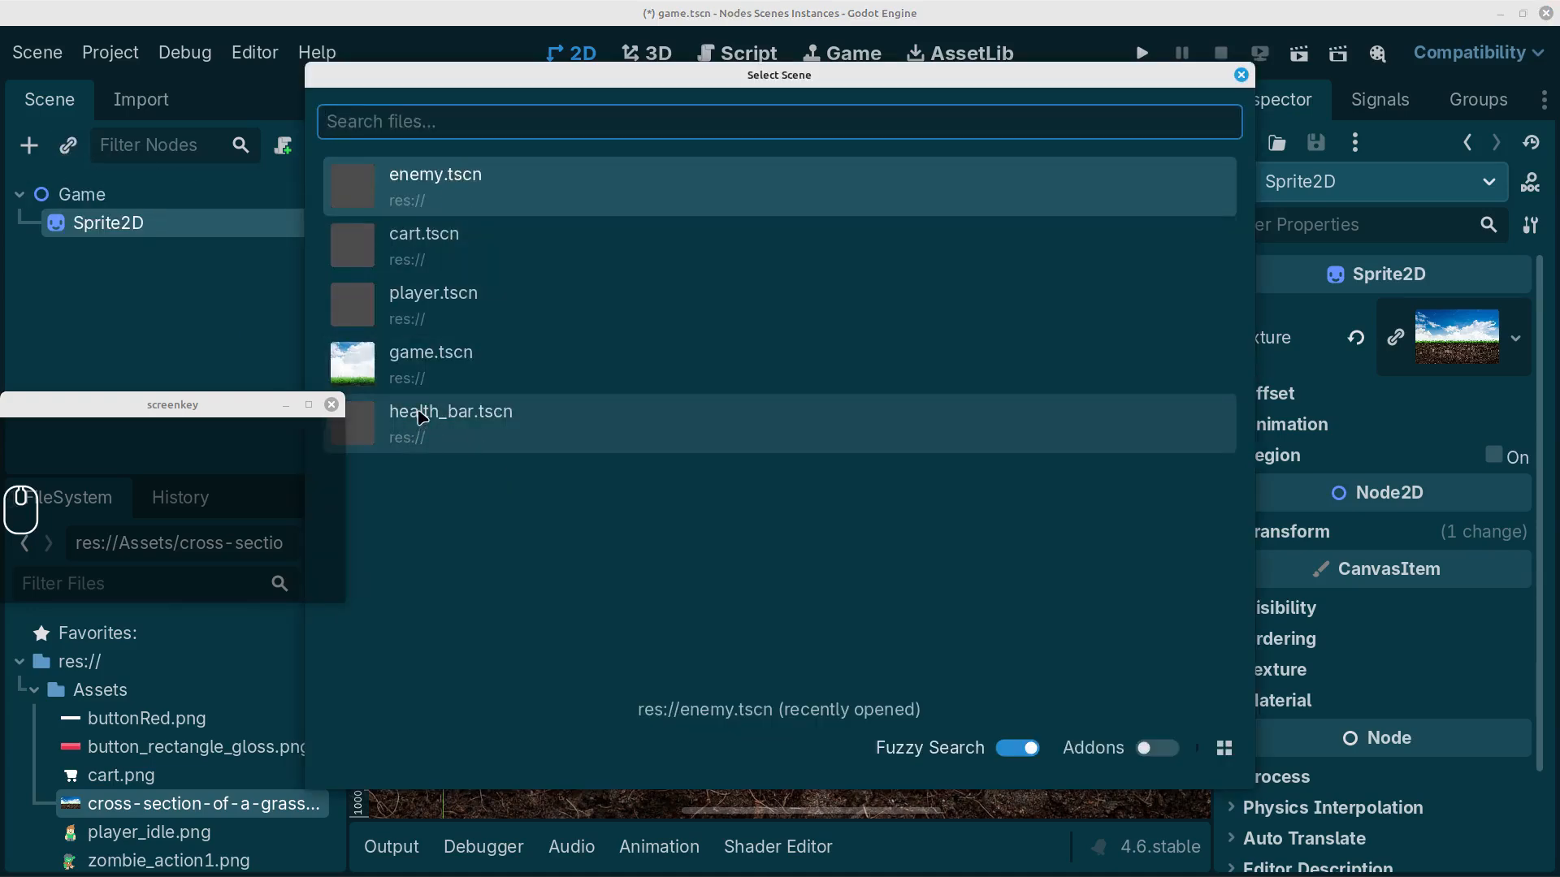
pyautogui.doubleClick(414, 307)
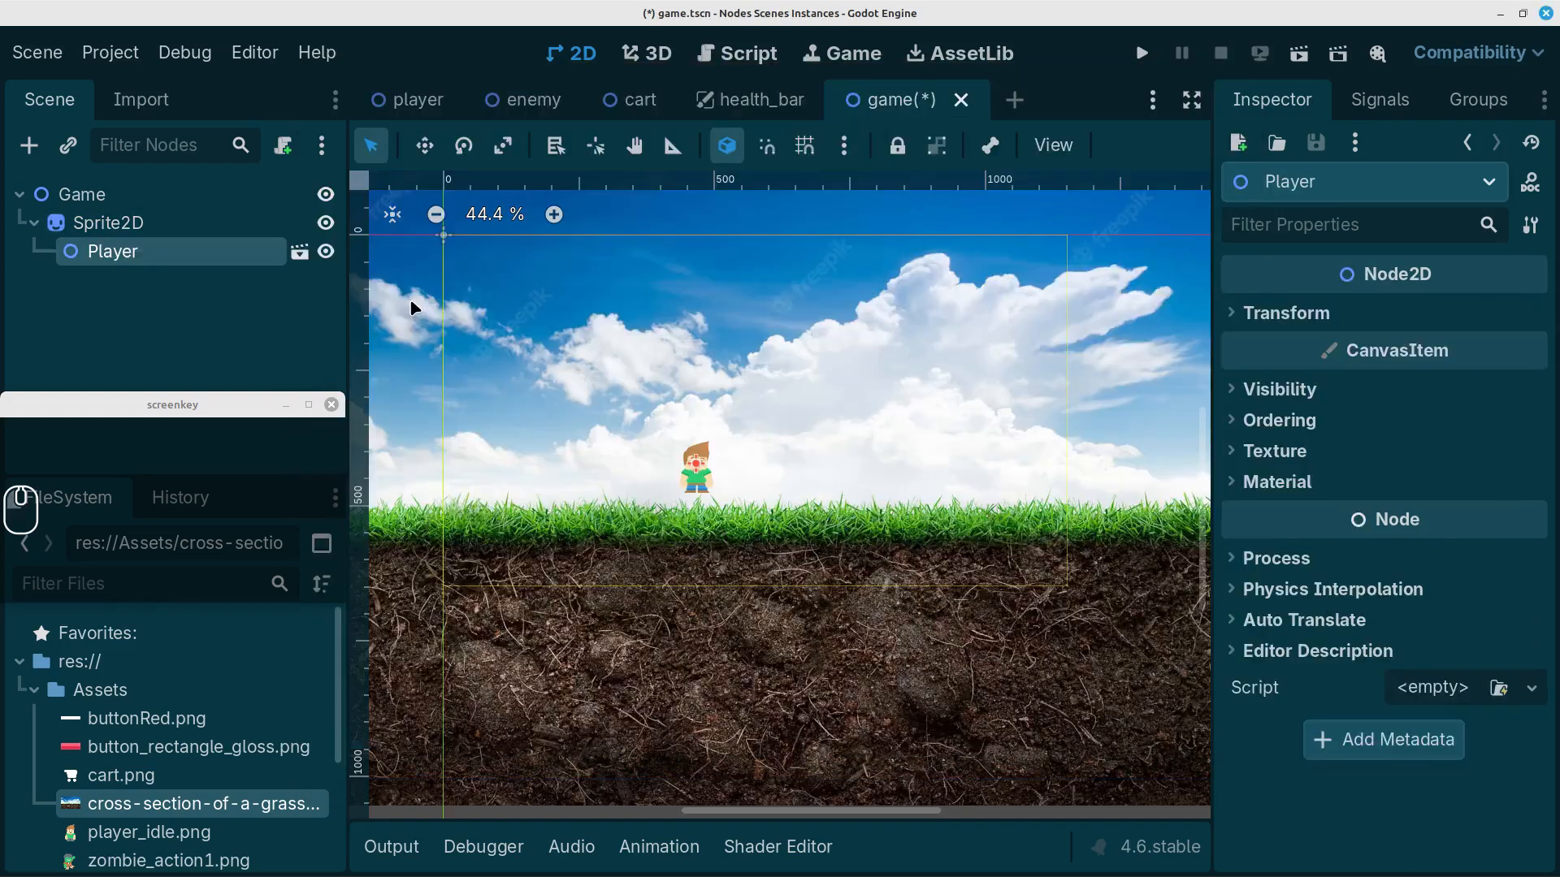
pyautogui.moveTo(696, 483); pyautogui.dragTo(559, 515)
pyautogui.hotkey('ctrl', 's')
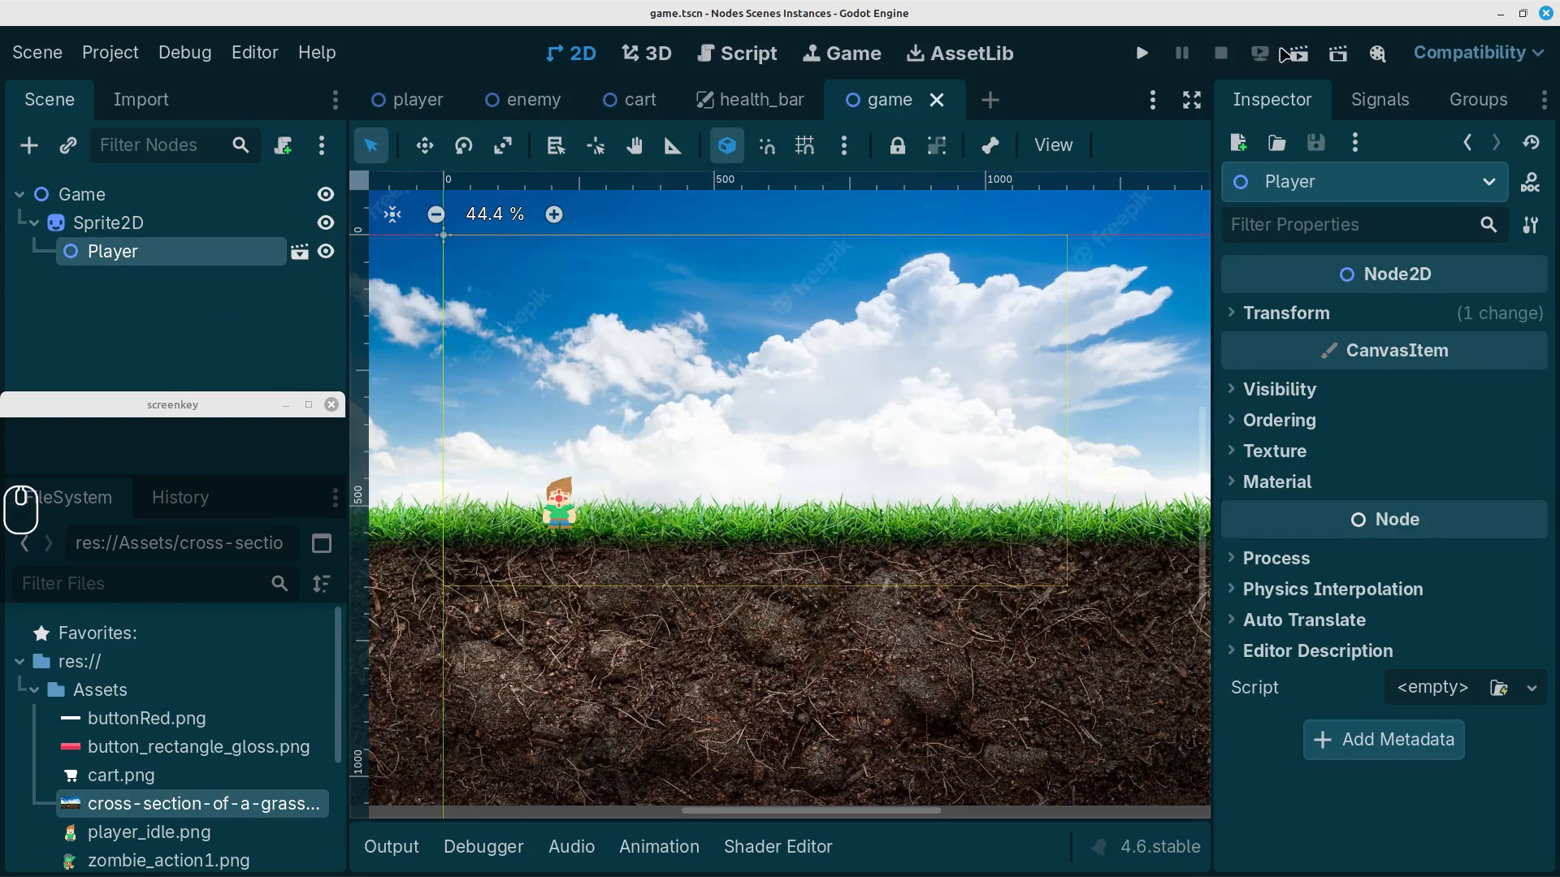
# Run the current scene to check the player against the background, and close the game window
pyautogui.press('F6')
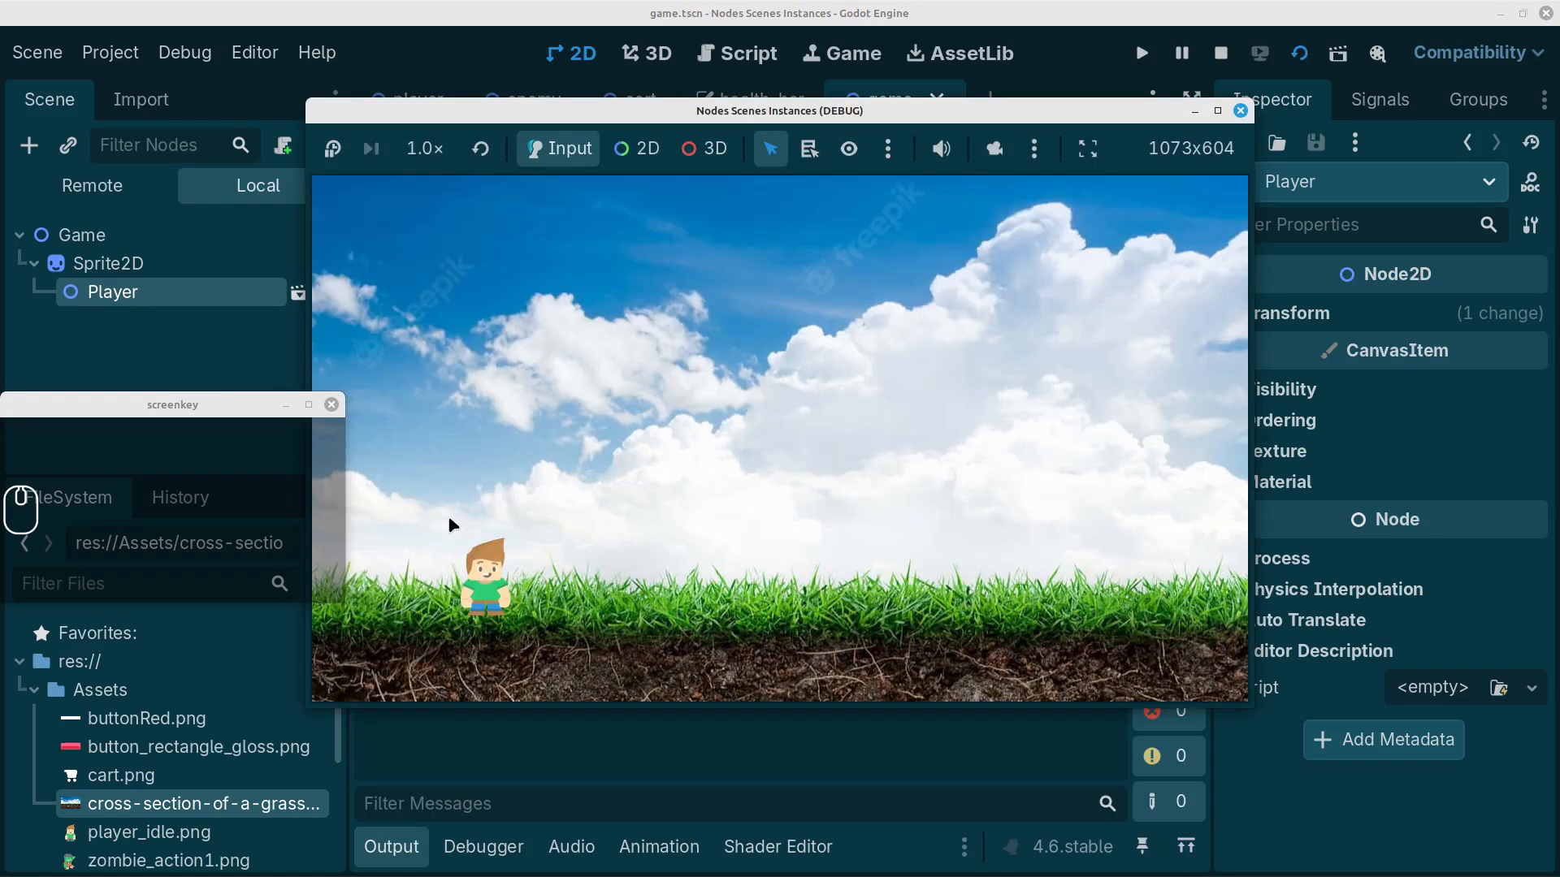
pyautogui.press('F9')
pyautogui.moveTo(424, 486)
pyautogui.mouseDown()
pyautogui.moveTo(547, 528)
pyautogui.moveTo(411, 528)
pyautogui.moveTo(422, 455)
pyautogui.mouseUp()
pyautogui.click(1240, 110)
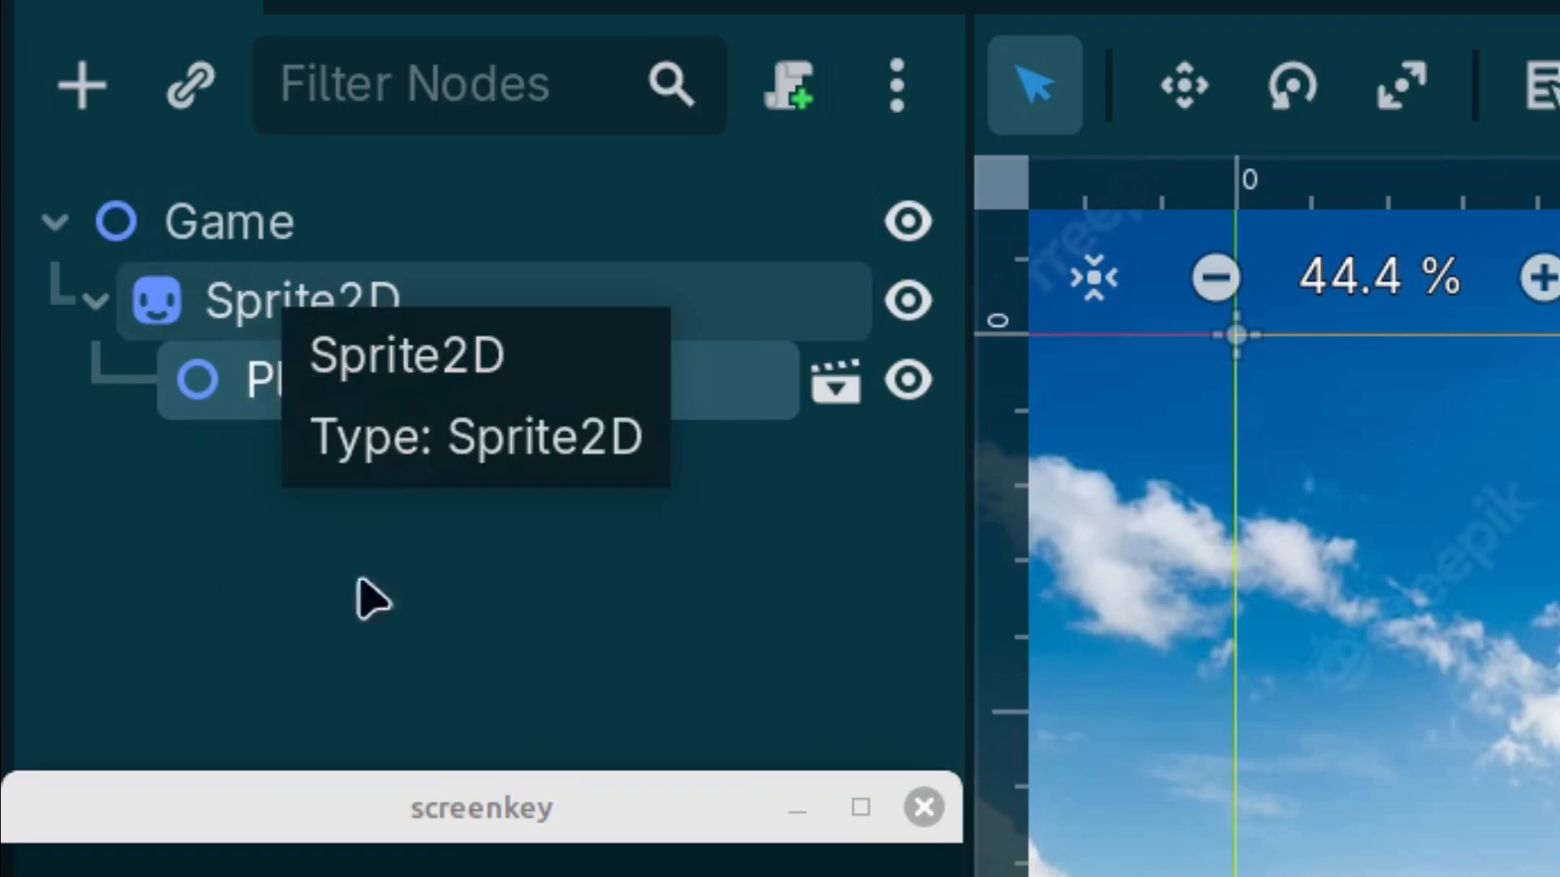
# Rename the game scene's background Sprite2D node to BG
pyautogui.click(415, 591)
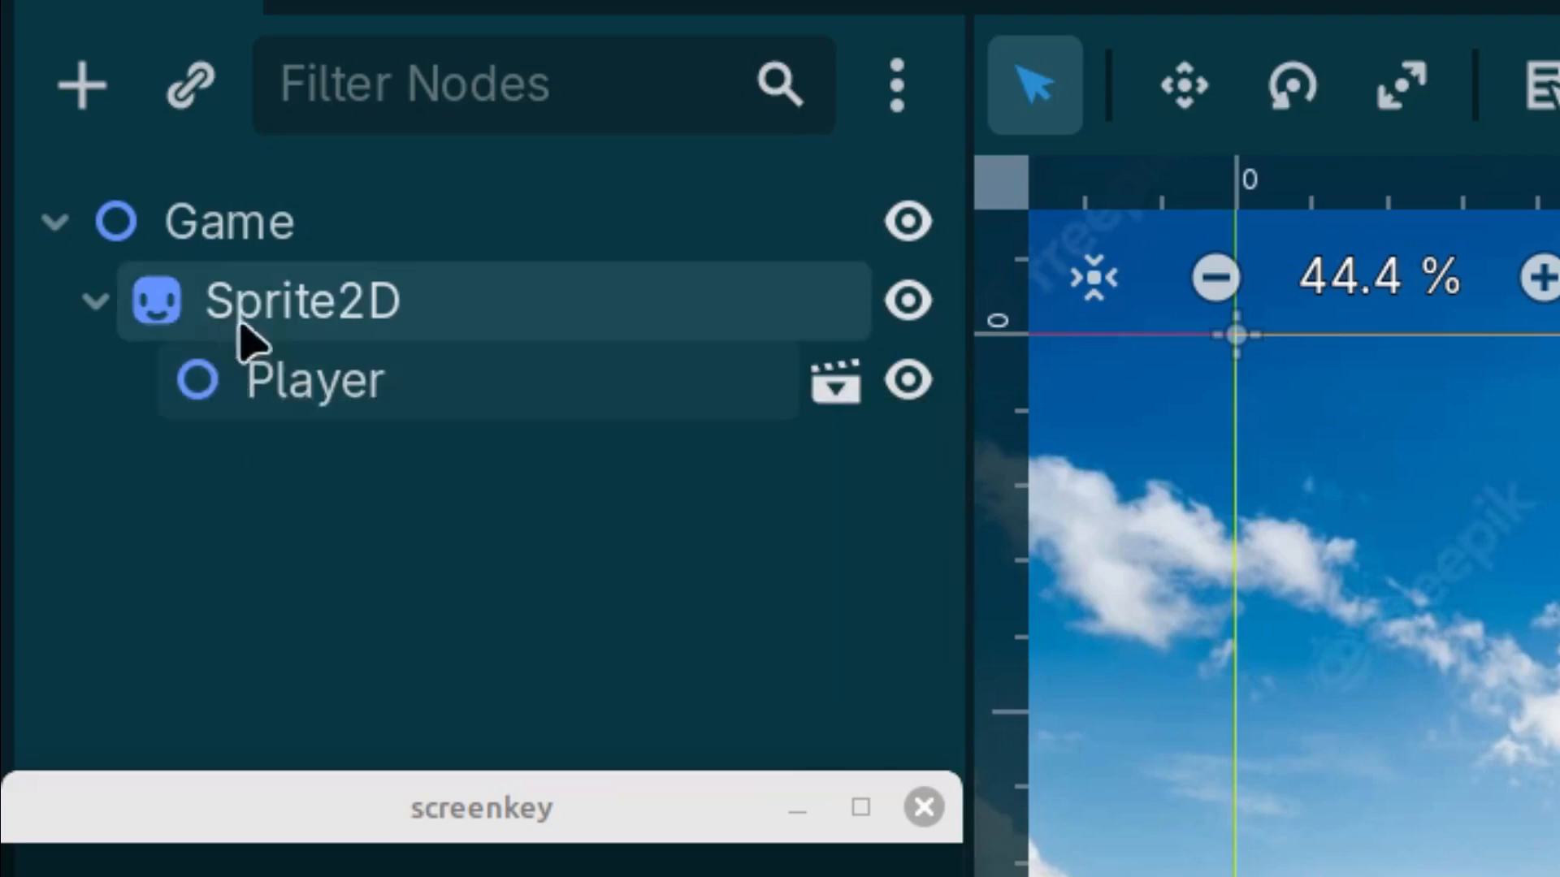
pyautogui.click(406, 316)
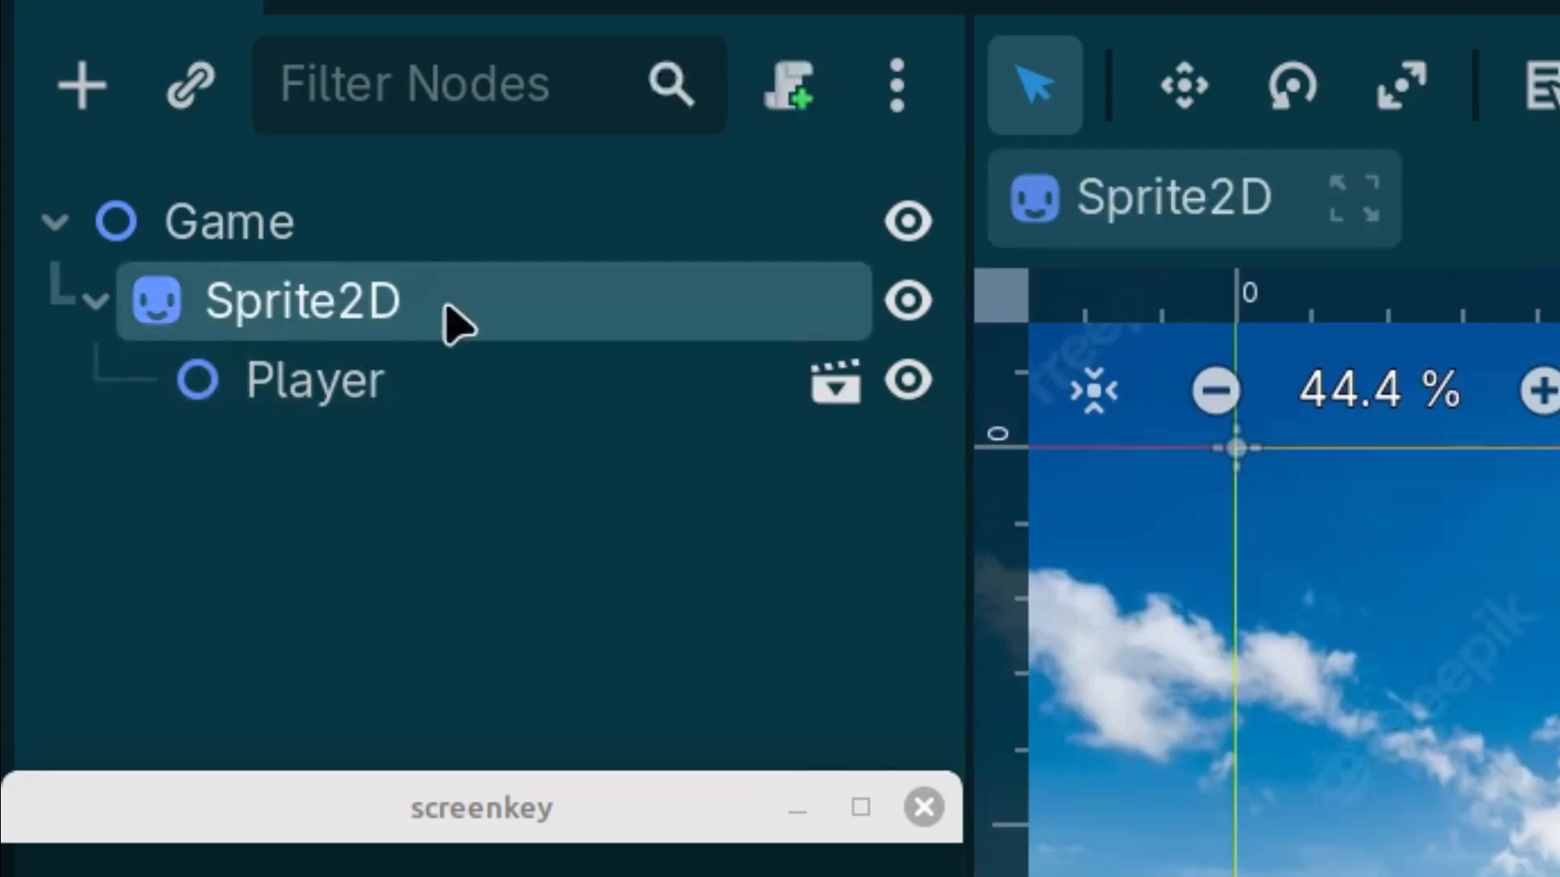
pyautogui.doubleClick(423, 307)
pyautogui.write('B')
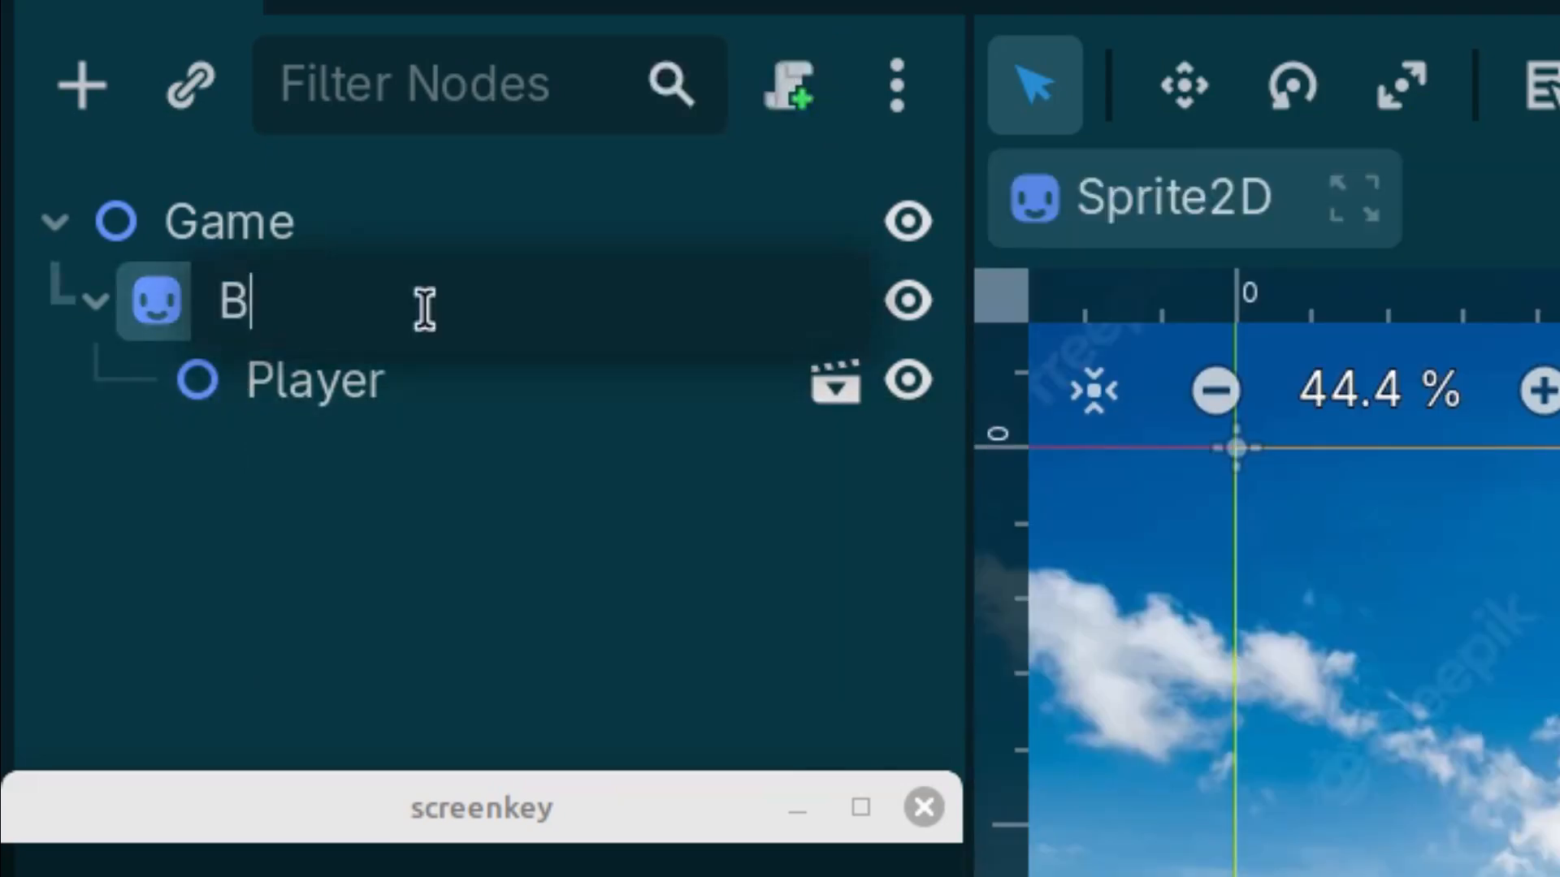
pyautogui.write('G')
pyautogui.press('Return')
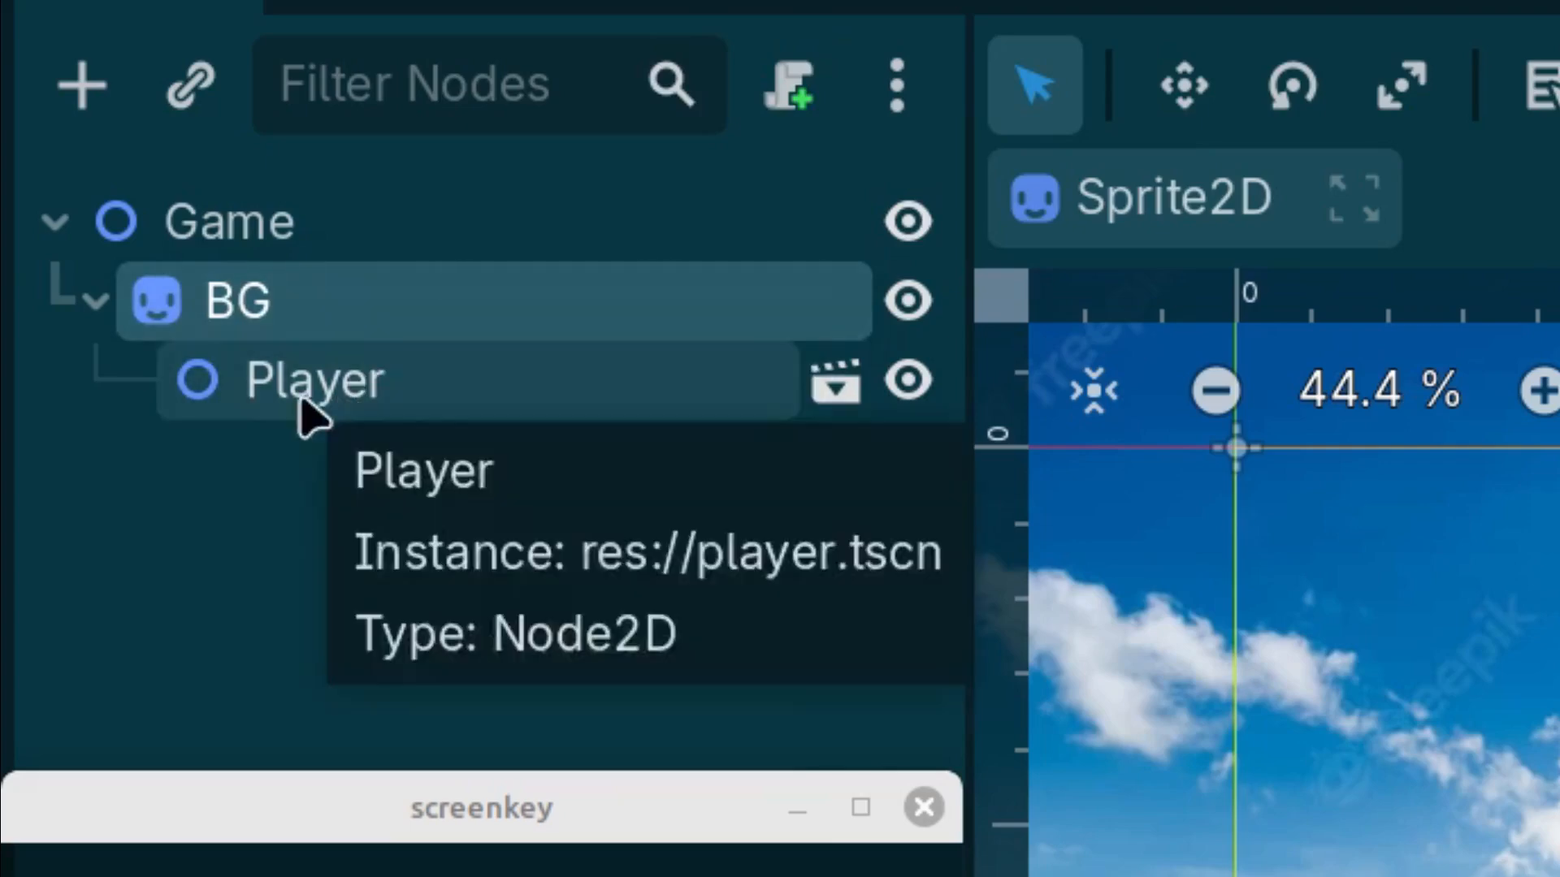
# Reparent Player directly under Game and reorder the nodes so BG comes before Player
pyautogui.moveTo(300, 398); pyautogui.dragTo(233, 277)
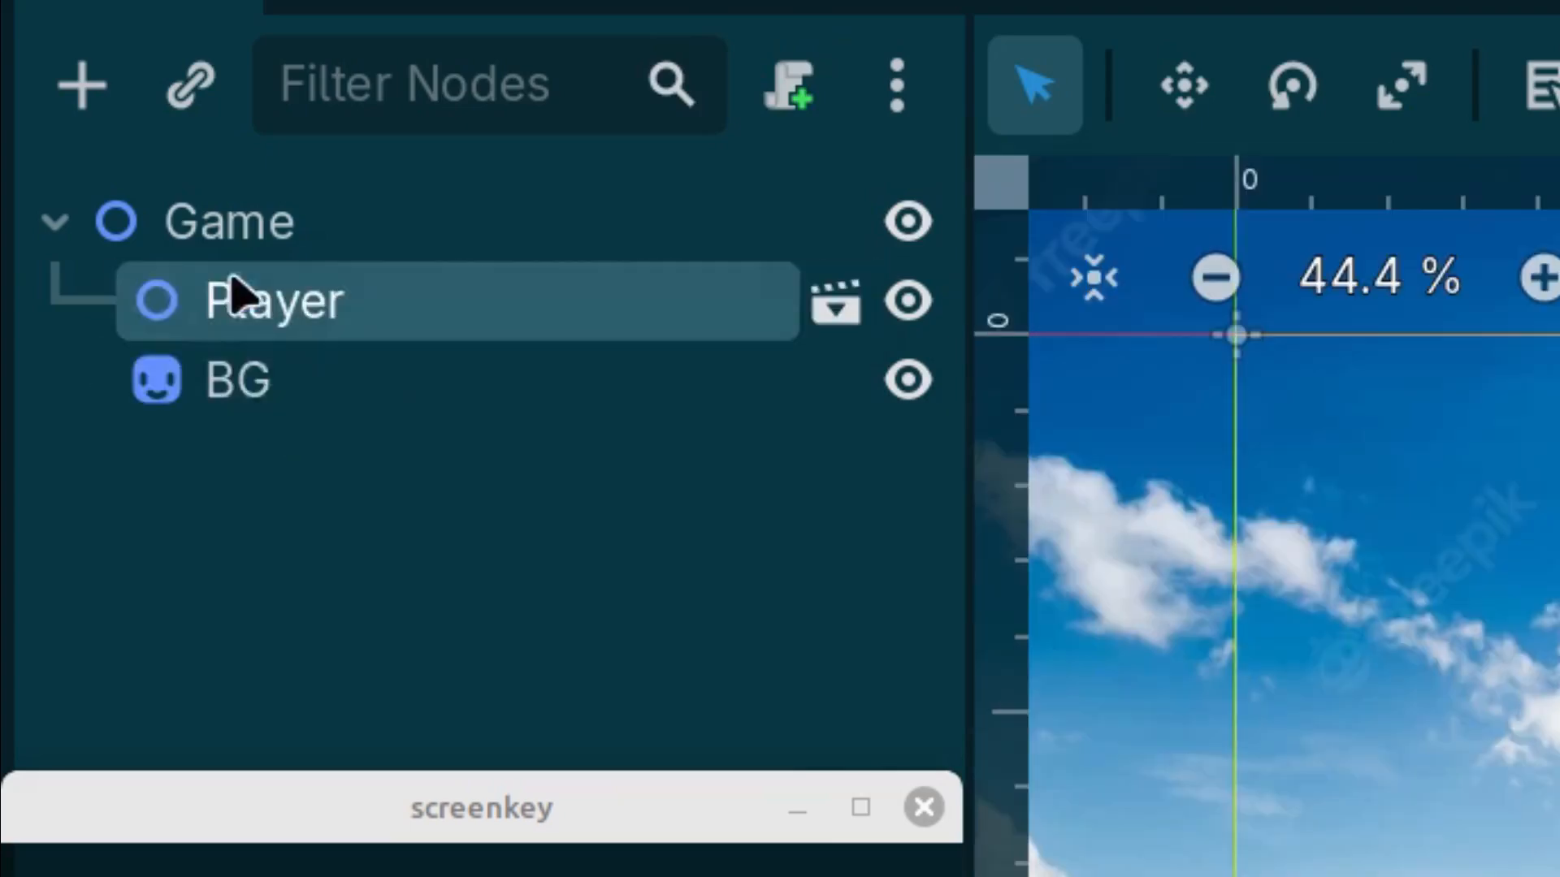
pyautogui.click(415, 390)
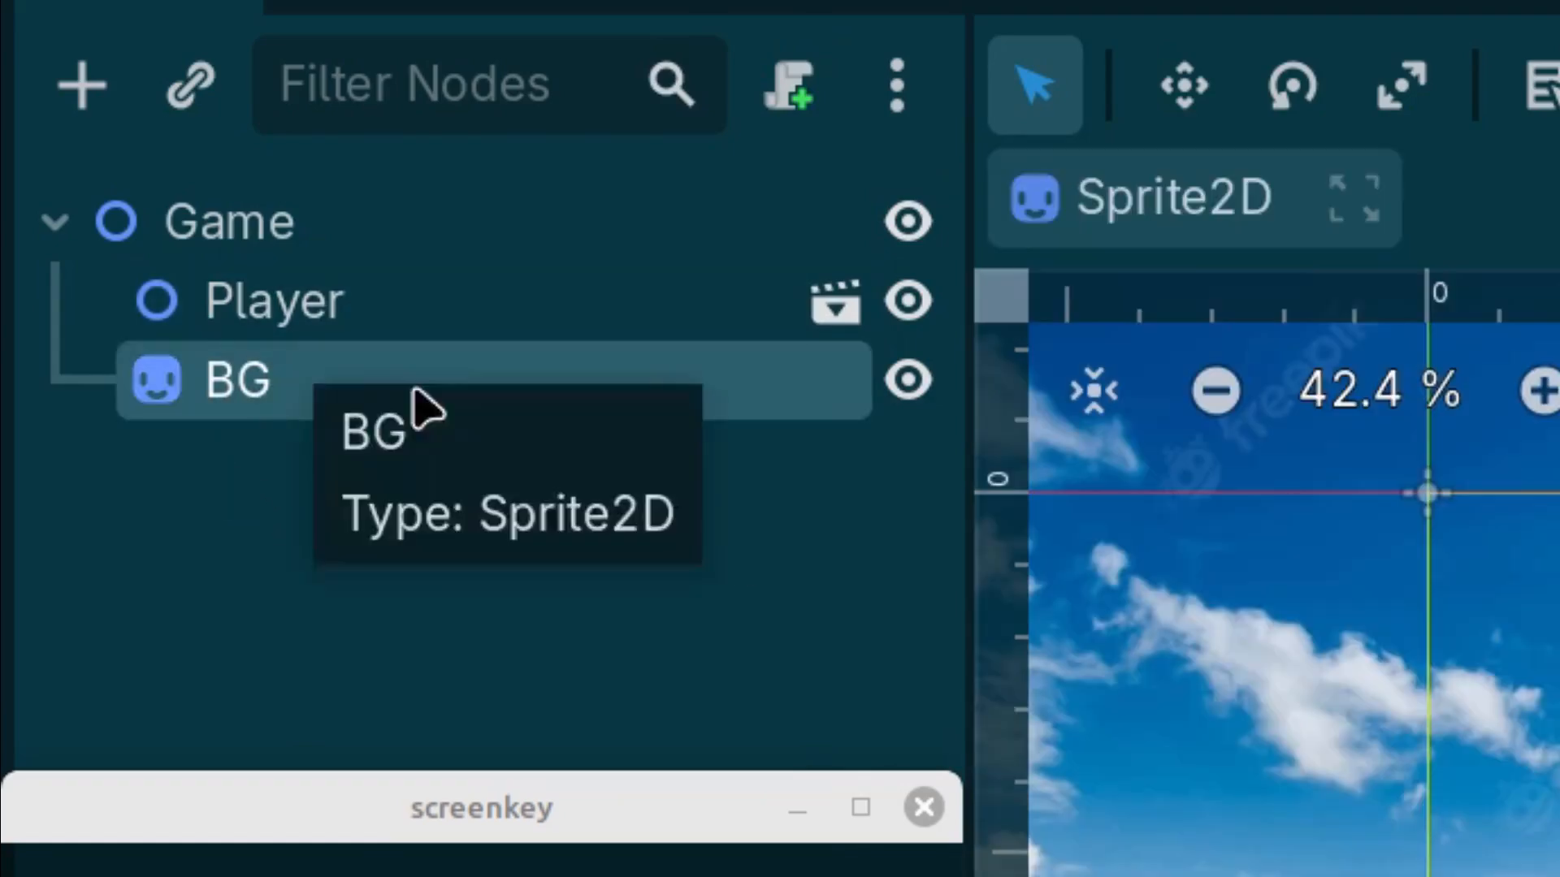
pyautogui.moveTo(349, 391); pyautogui.dragTo(353, 286)
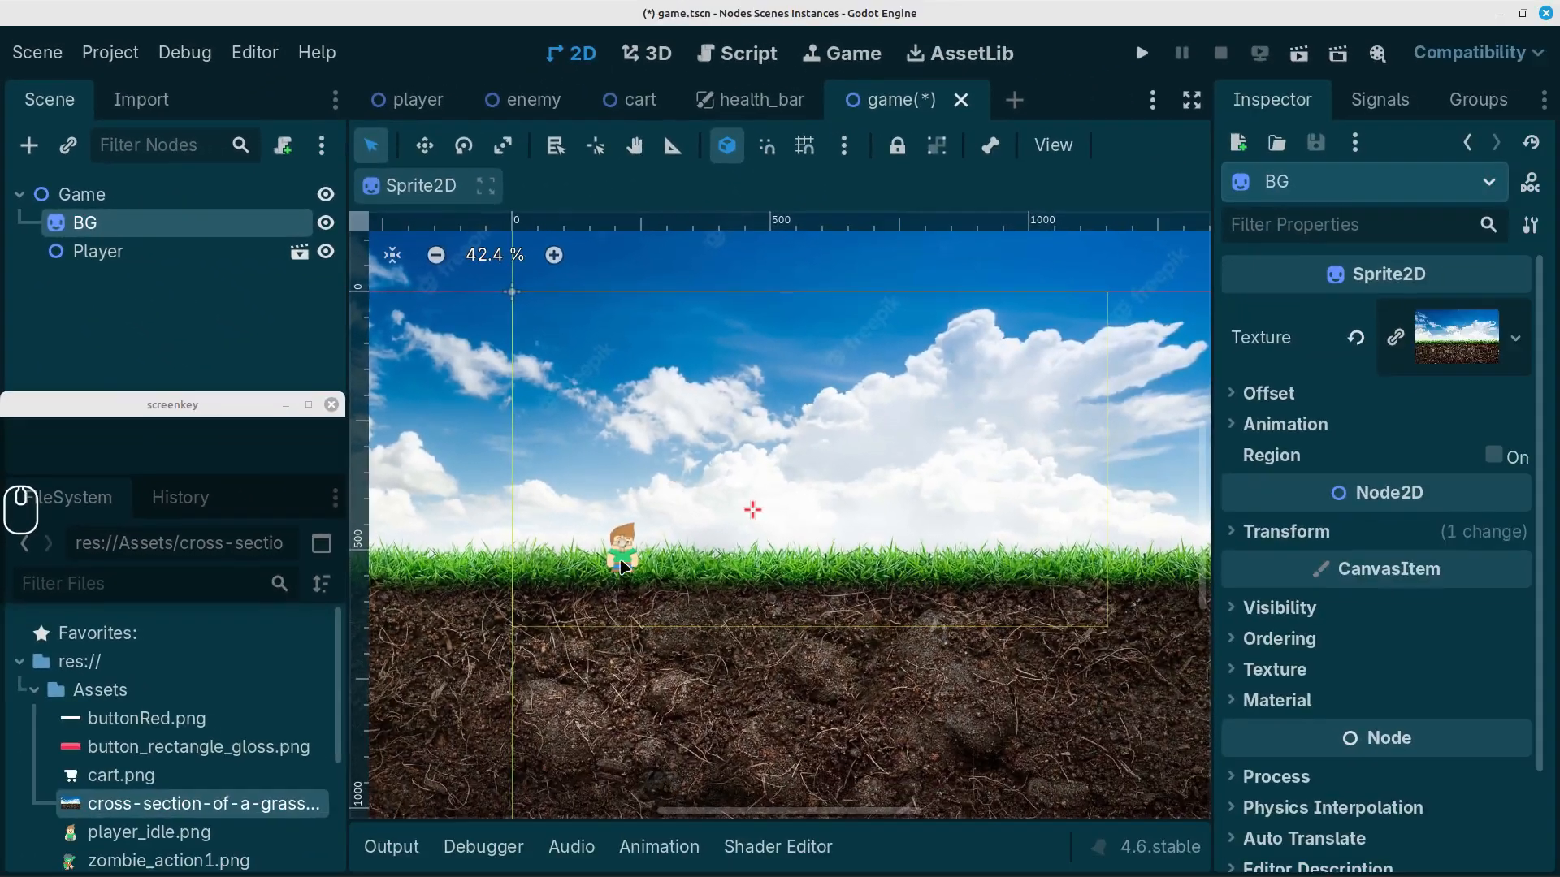
# Instance enemy.tscn under the Game node and move the enemy onto the grass to the right of the player
pyautogui.click(163, 328)
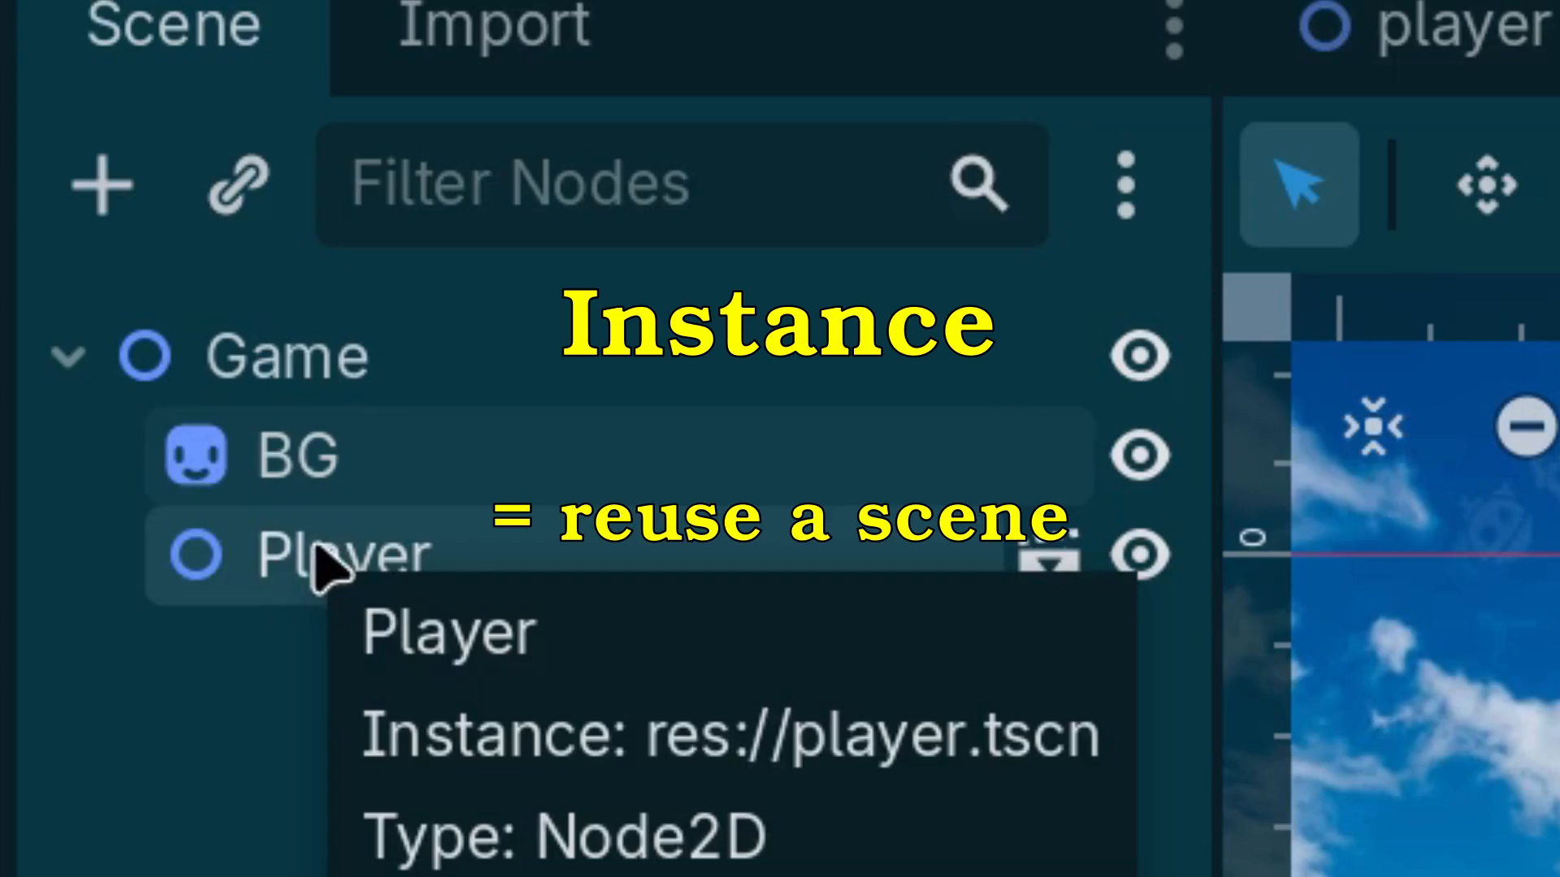
pyautogui.click(307, 395)
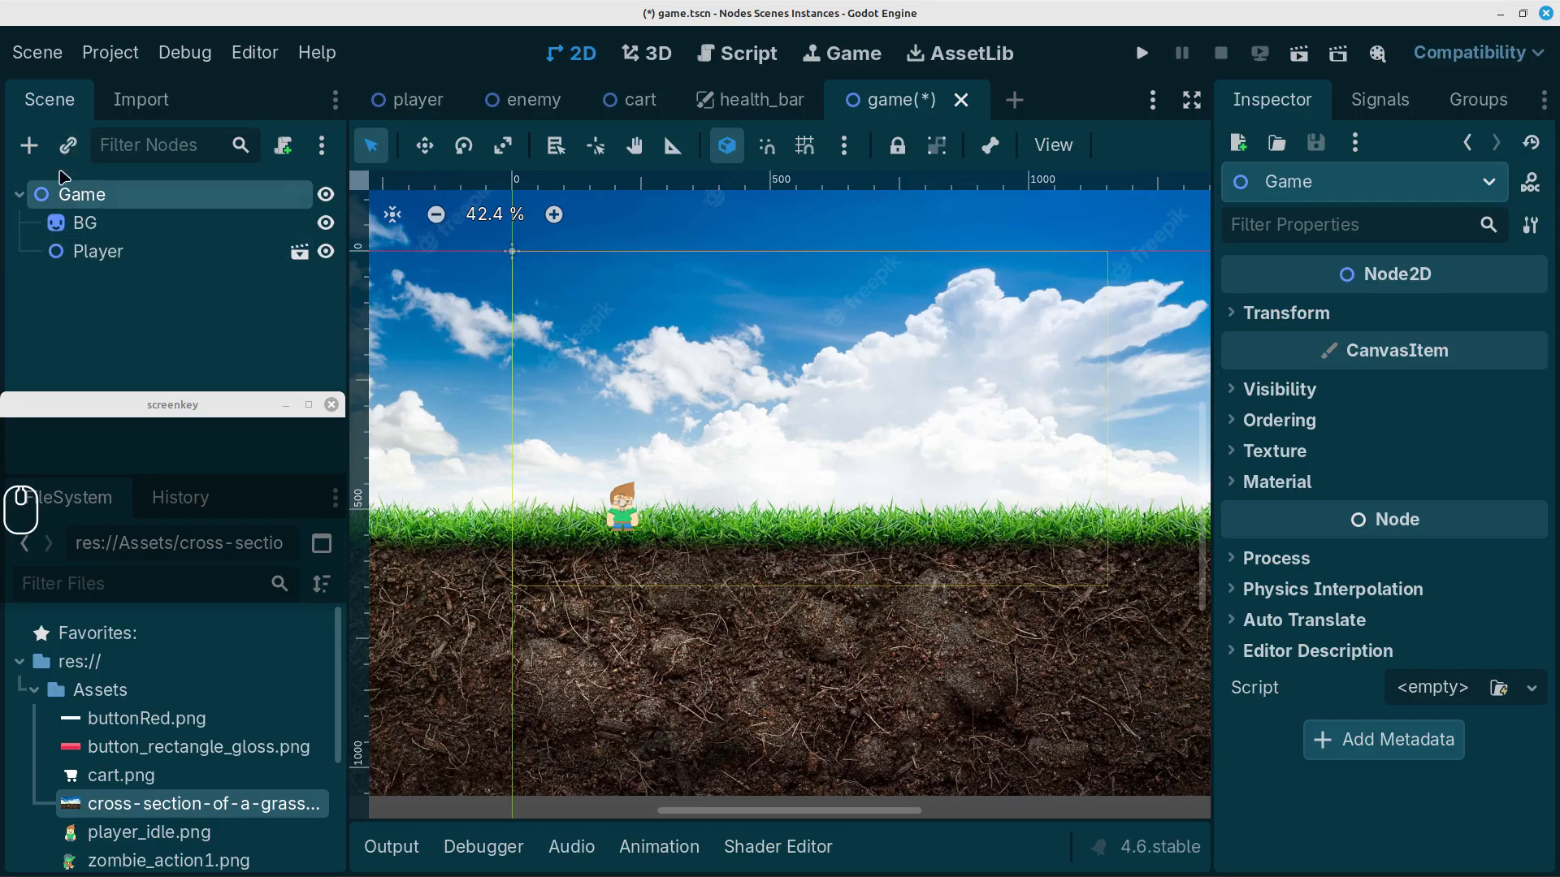
pyautogui.click(68, 146)
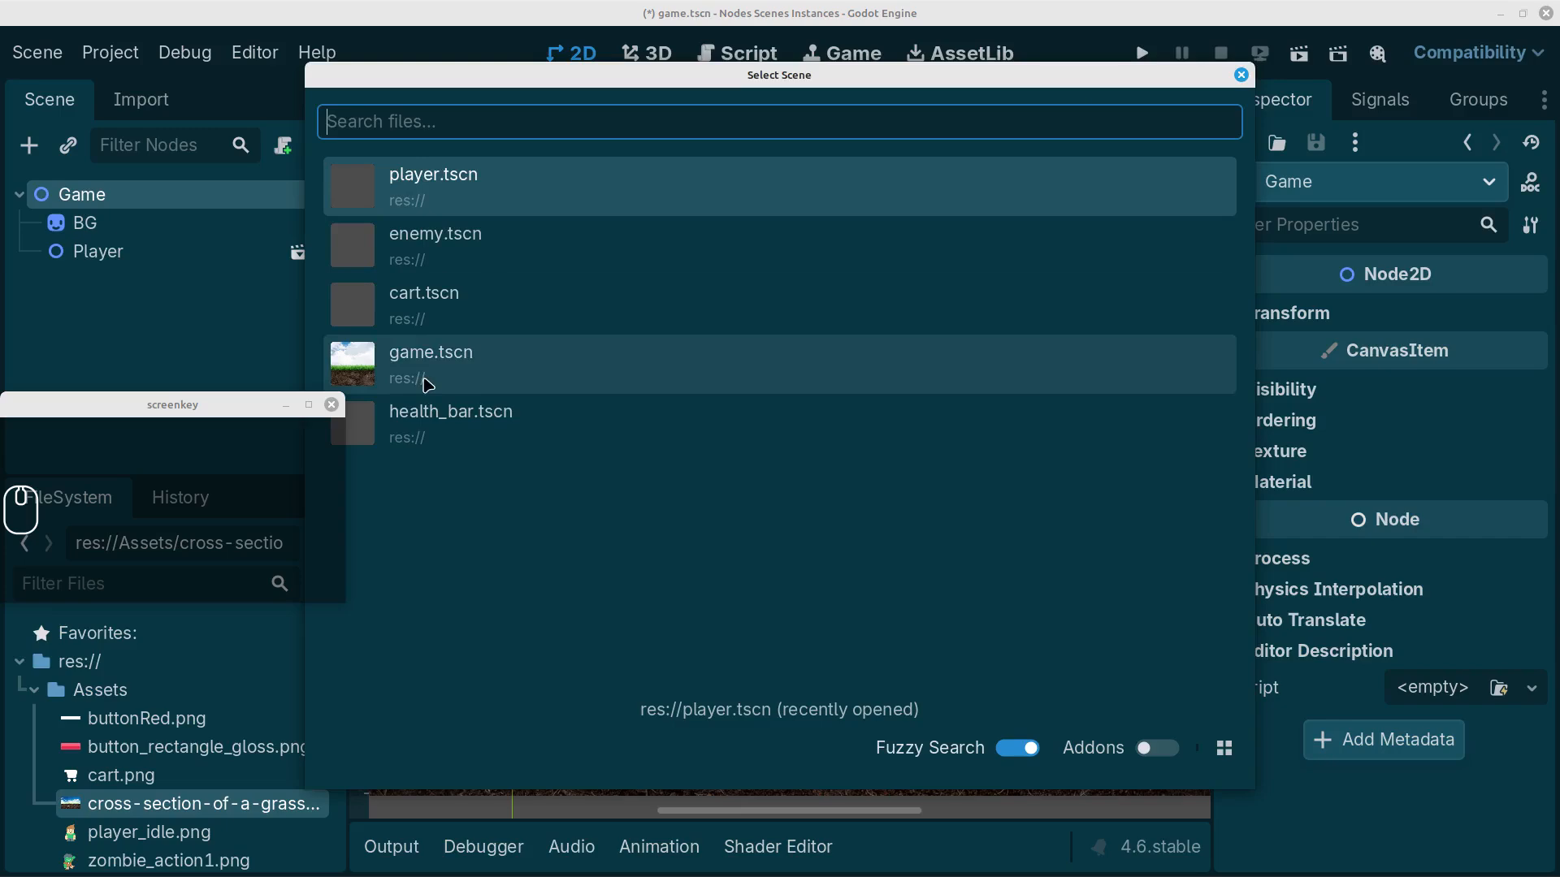
pyautogui.click(434, 244)
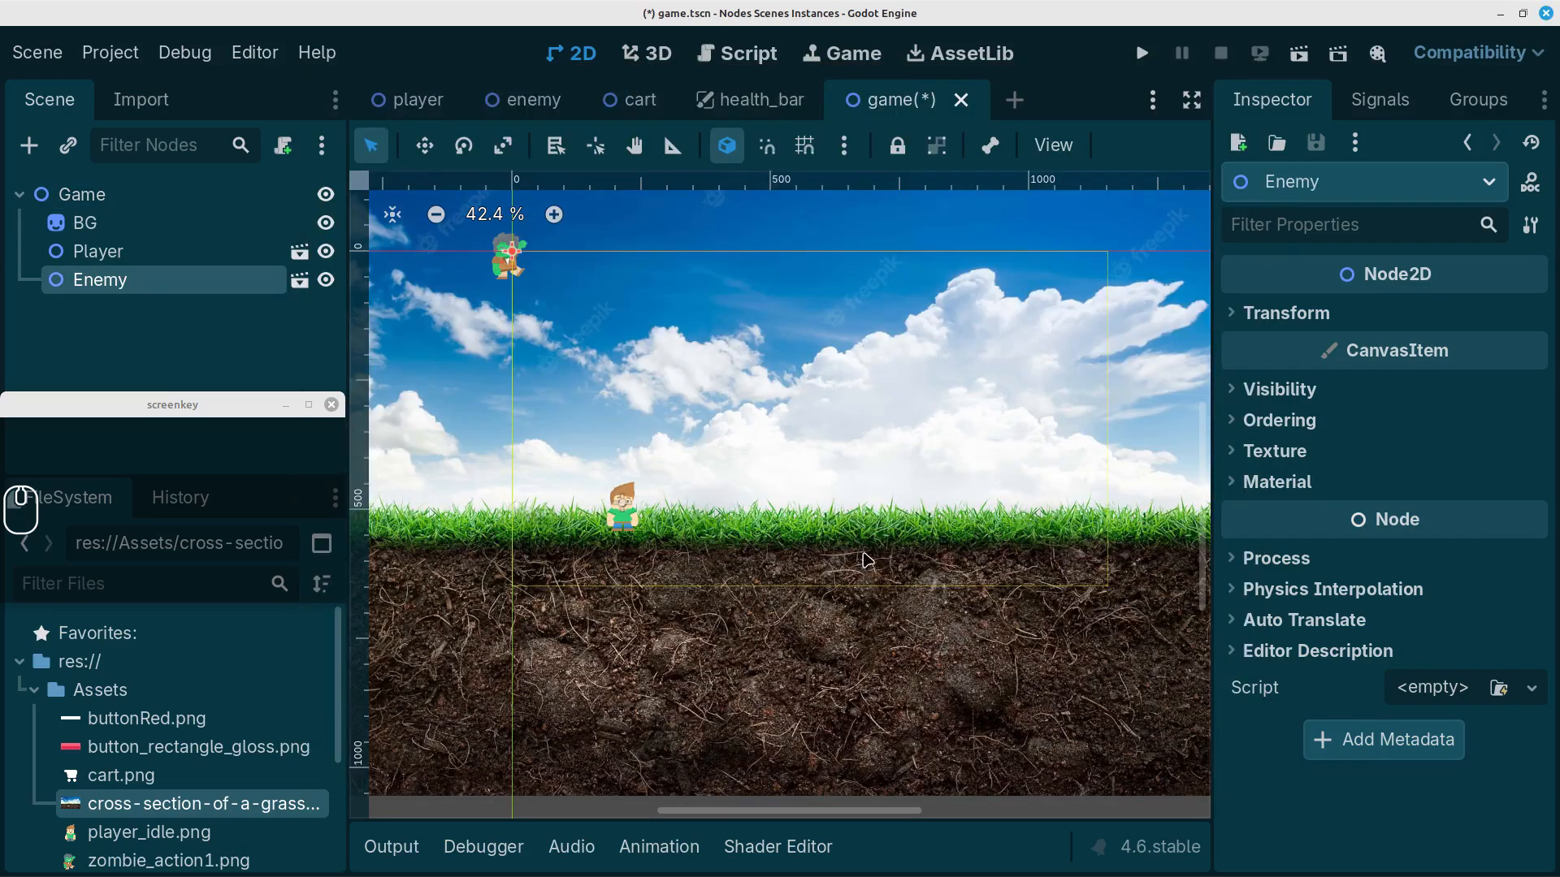
pyautogui.click(424, 145)
pyautogui.moveTo(505, 268); pyautogui.dragTo(955, 551)
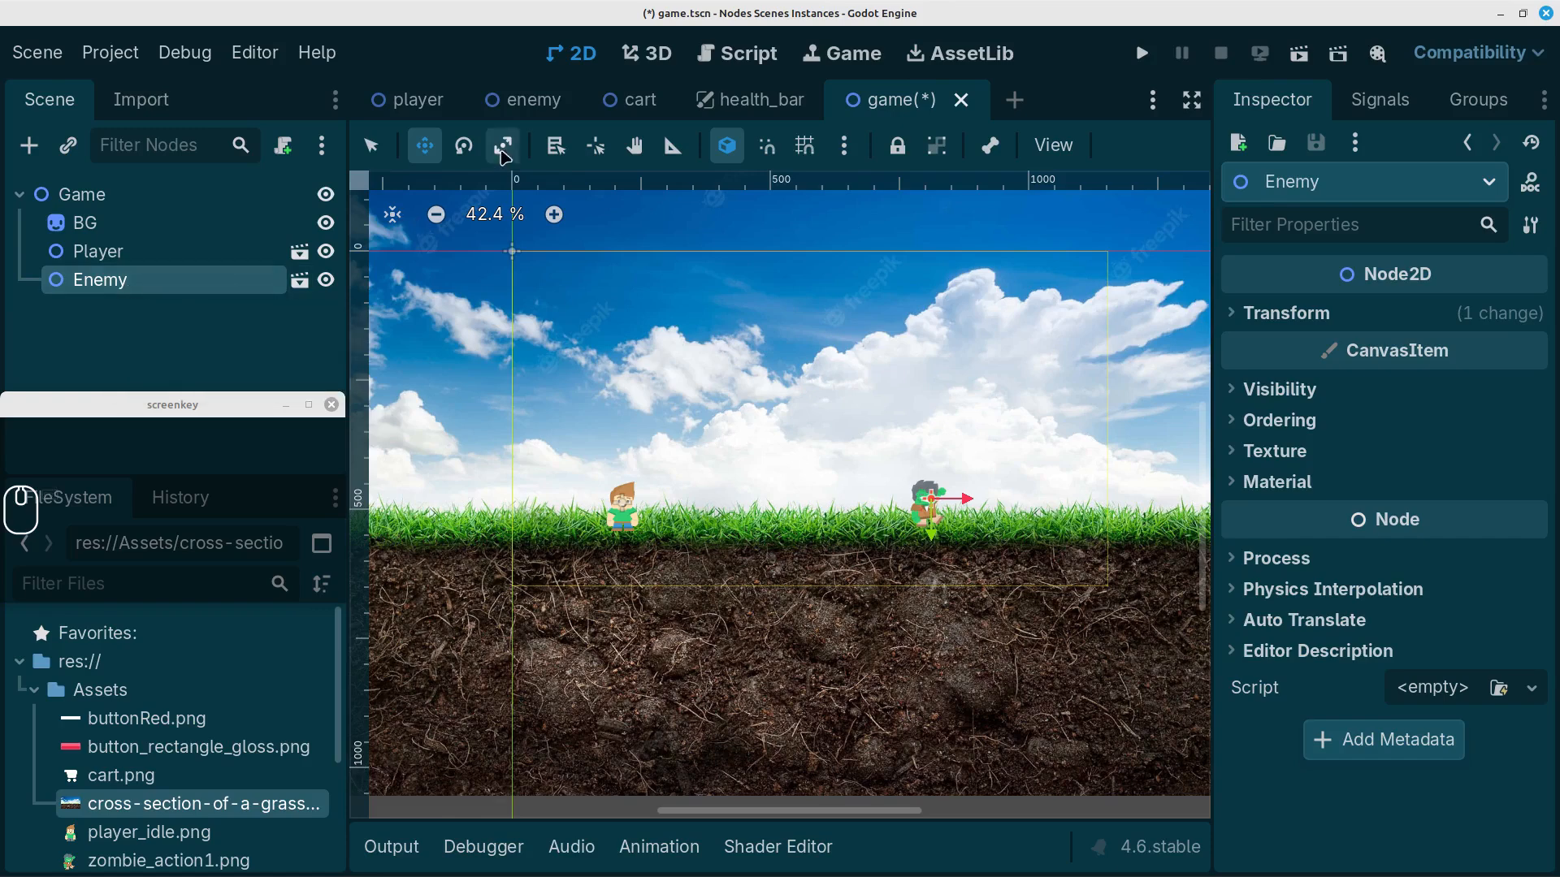
# Add a second enemy.tscn instance as a direct child of Game, ordered after the first Enemy node
pyautogui.click(65, 145)
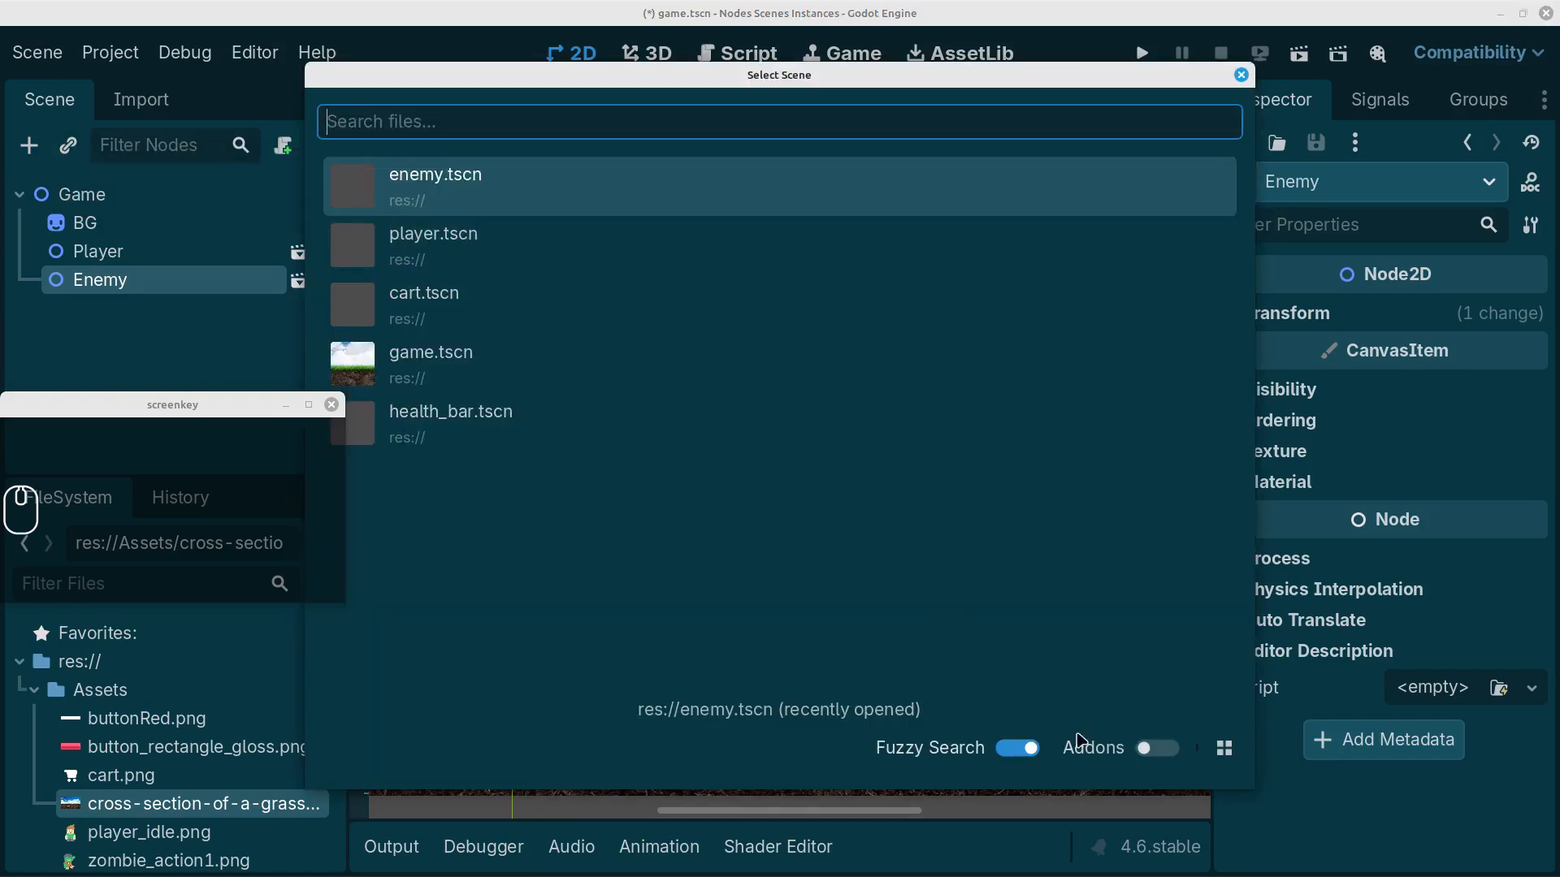
pyautogui.moveTo(98, 307)
pyautogui.mouseDown()
pyautogui.moveTo(97, 255)
pyautogui.moveTo(102, 280)
pyautogui.mouseUp()
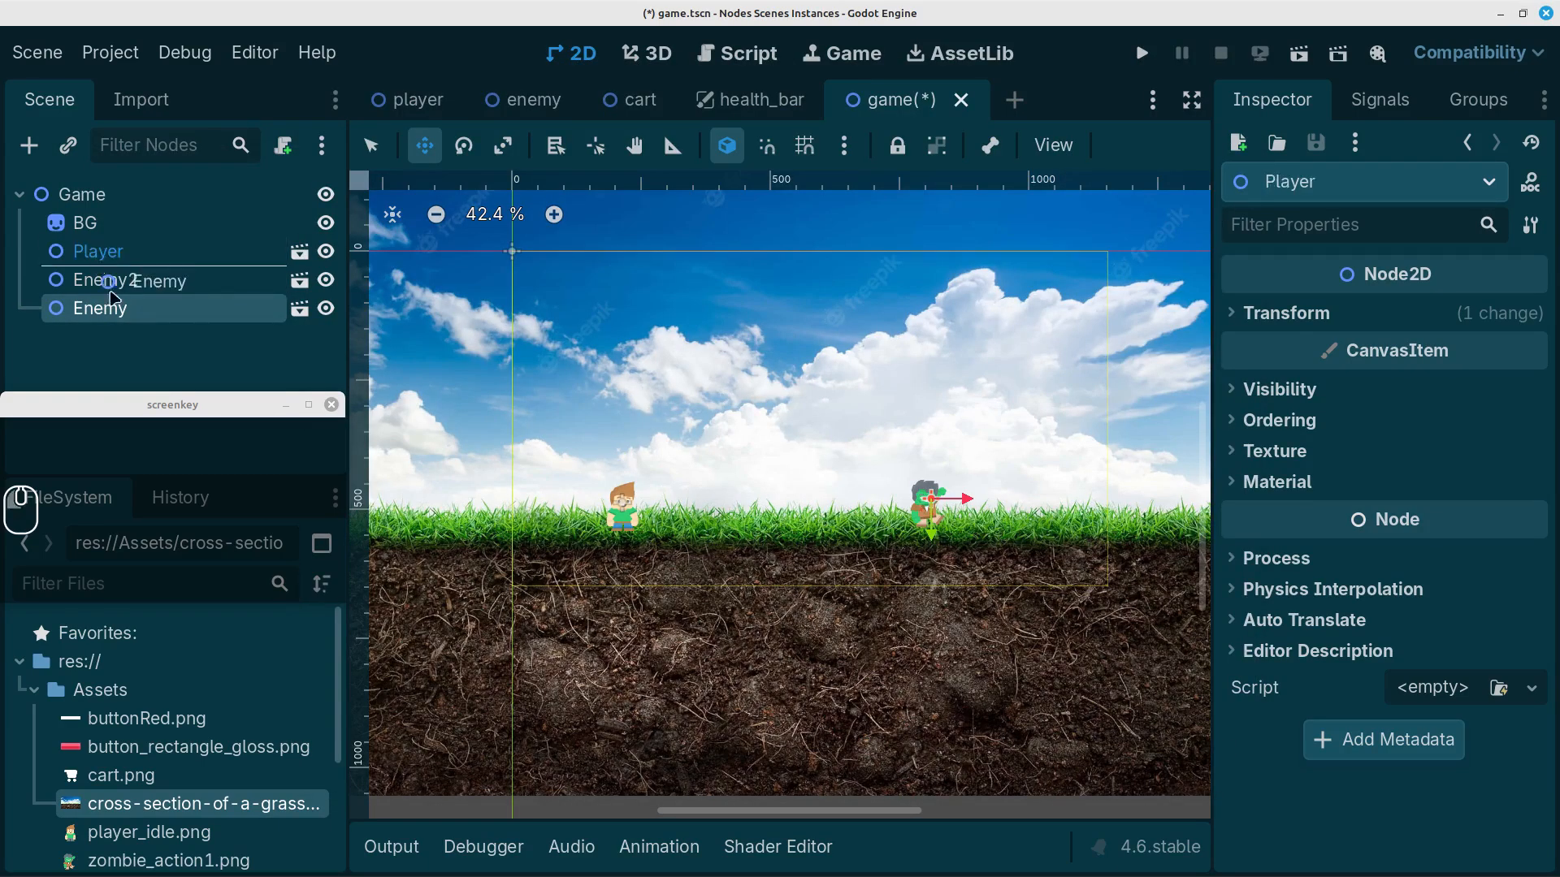
pyautogui.moveTo(195, 317); pyautogui.dragTo(97, 273)
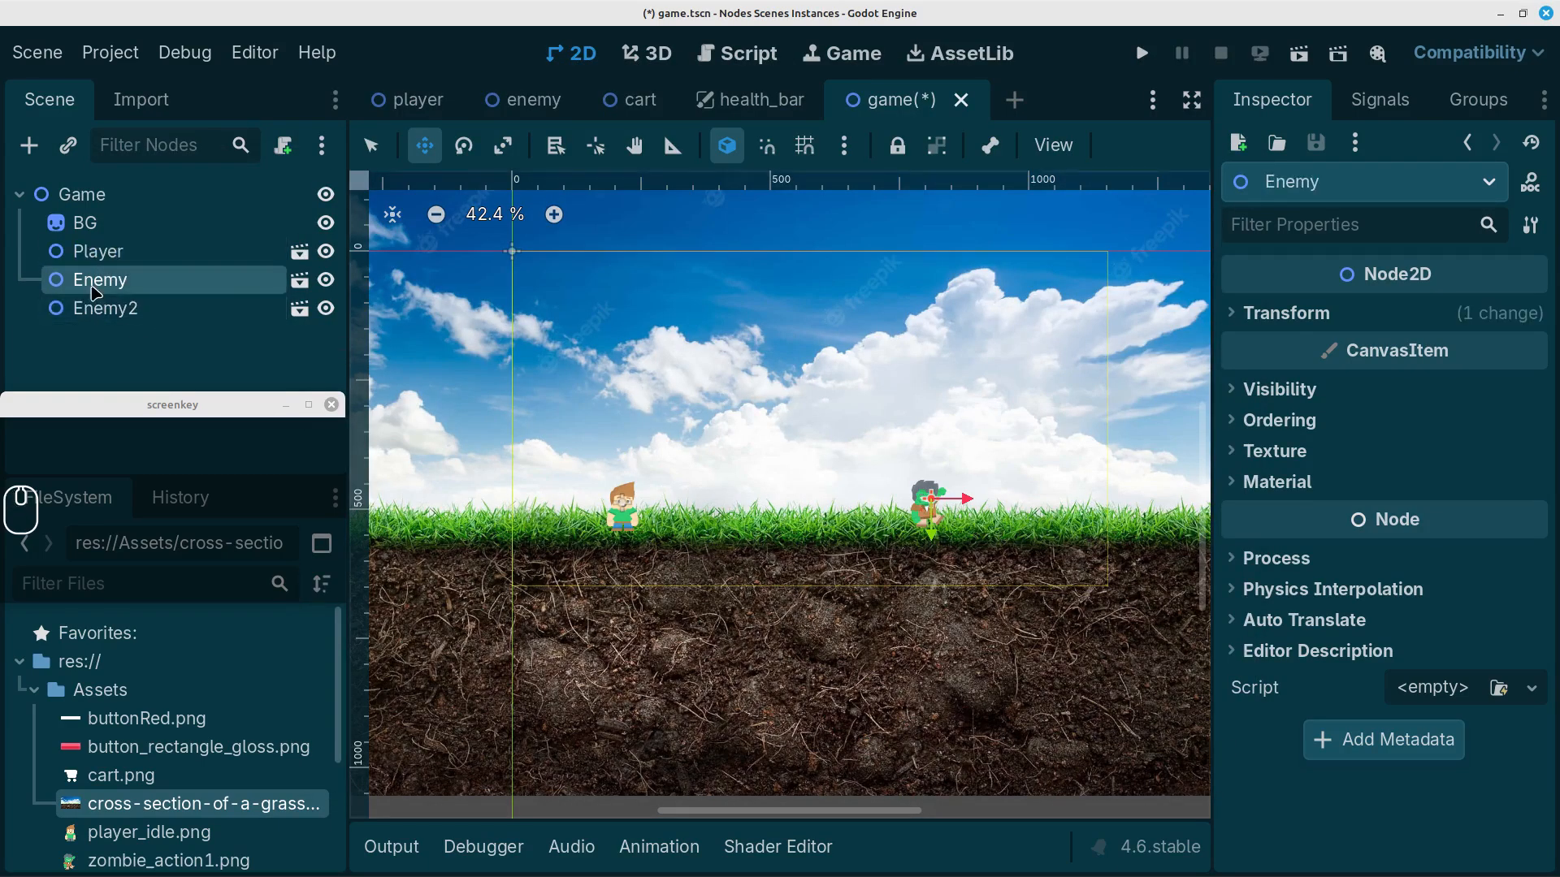
pyautogui.click(93, 311)
pyautogui.click(98, 283)
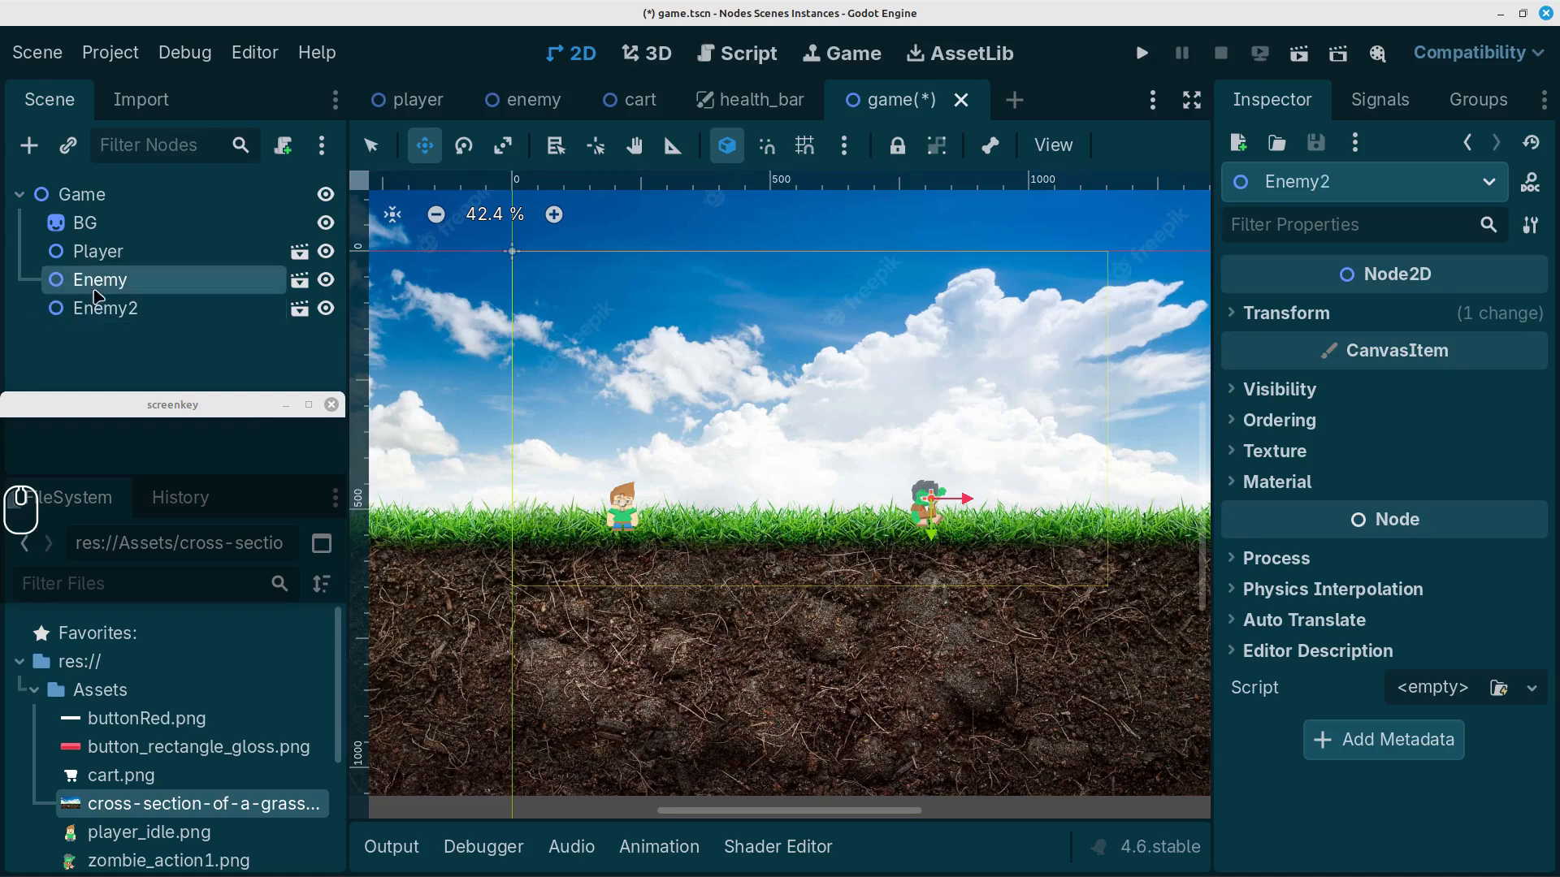
# Move Enemy2 to the left of the first enemy and slightly higher, just above the grass
pyautogui.click(96, 311)
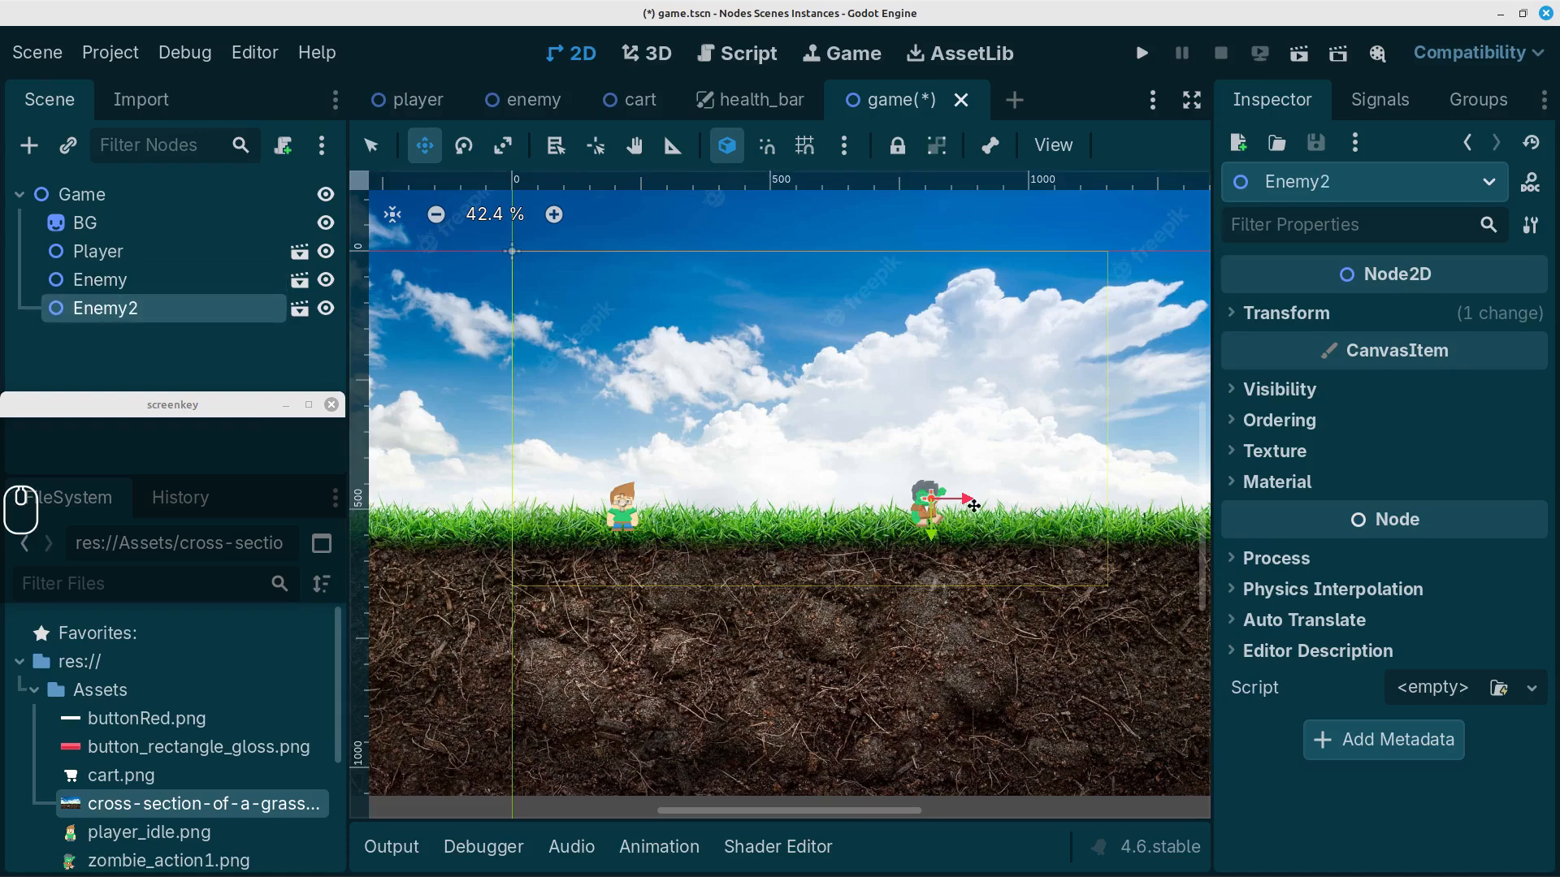
pyautogui.moveTo(967, 502); pyautogui.dragTo(900, 478)
pyautogui.moveTo(864, 537); pyautogui.dragTo(863, 519)
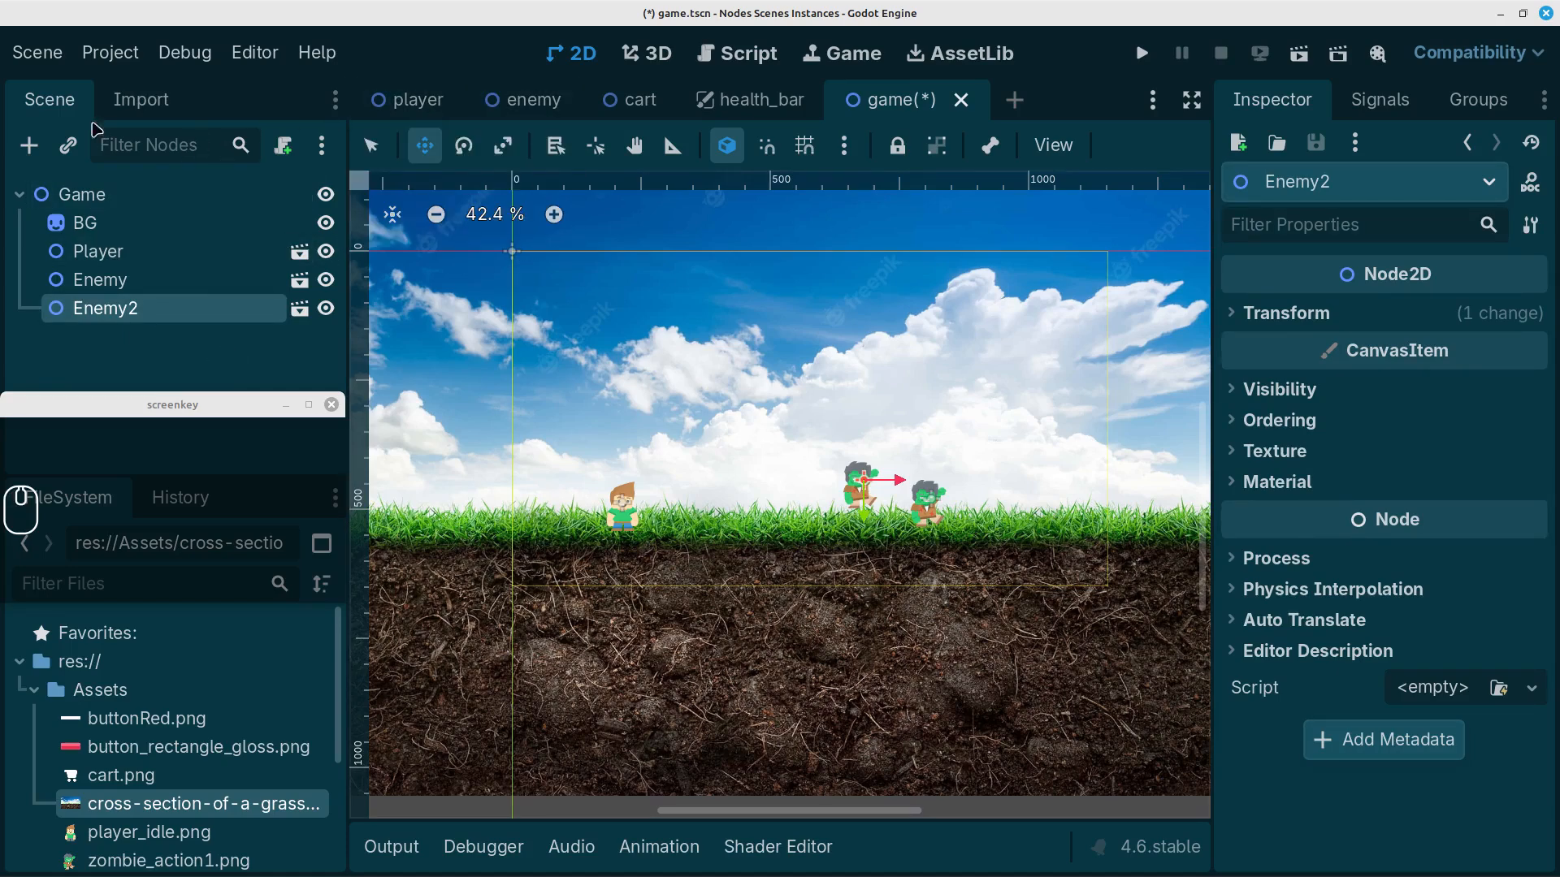
# Instance cart.tscn as a child of Enemy2, move the cart onto the grass beside the player and save the scene
pyautogui.click(68, 144)
pyautogui.doubleClick(406, 297)
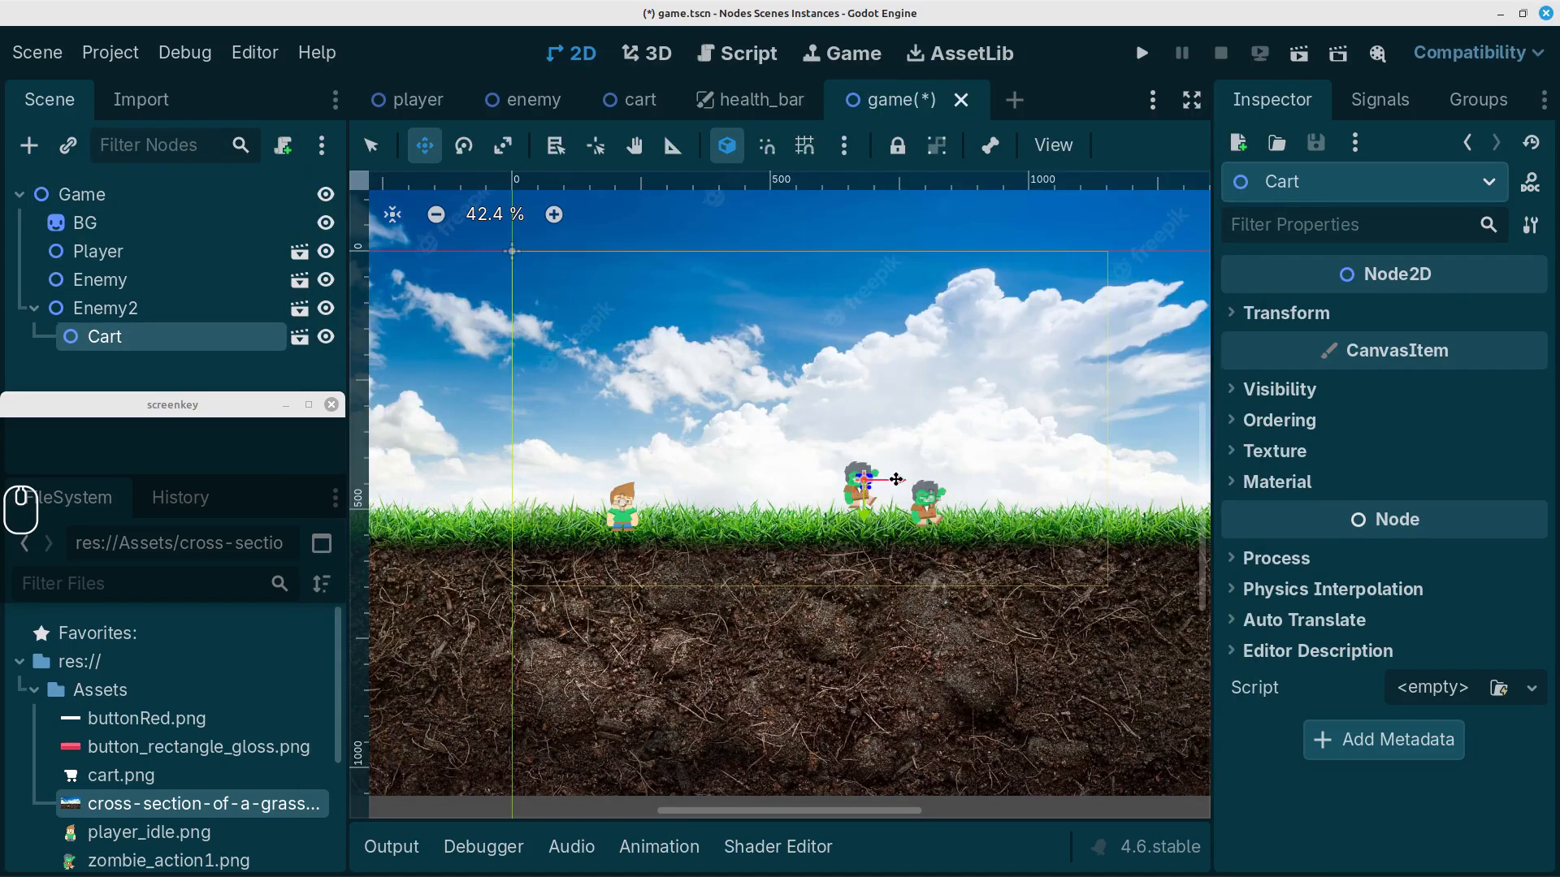
pyautogui.moveTo(857, 528); pyautogui.dragTo(710, 523)
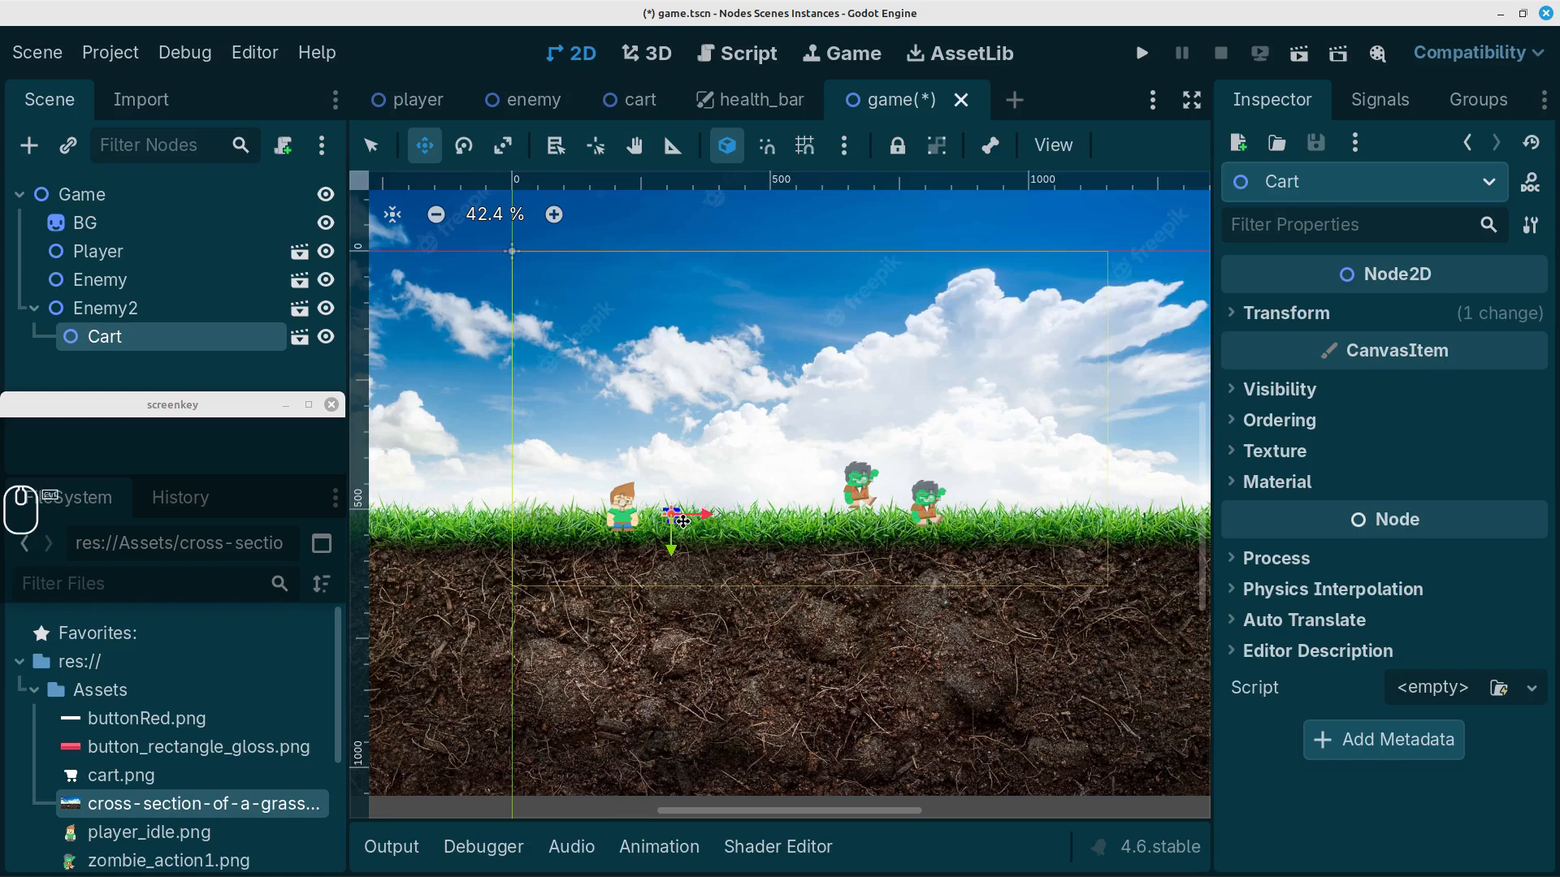
pyautogui.hotkey('ctrl', 's')
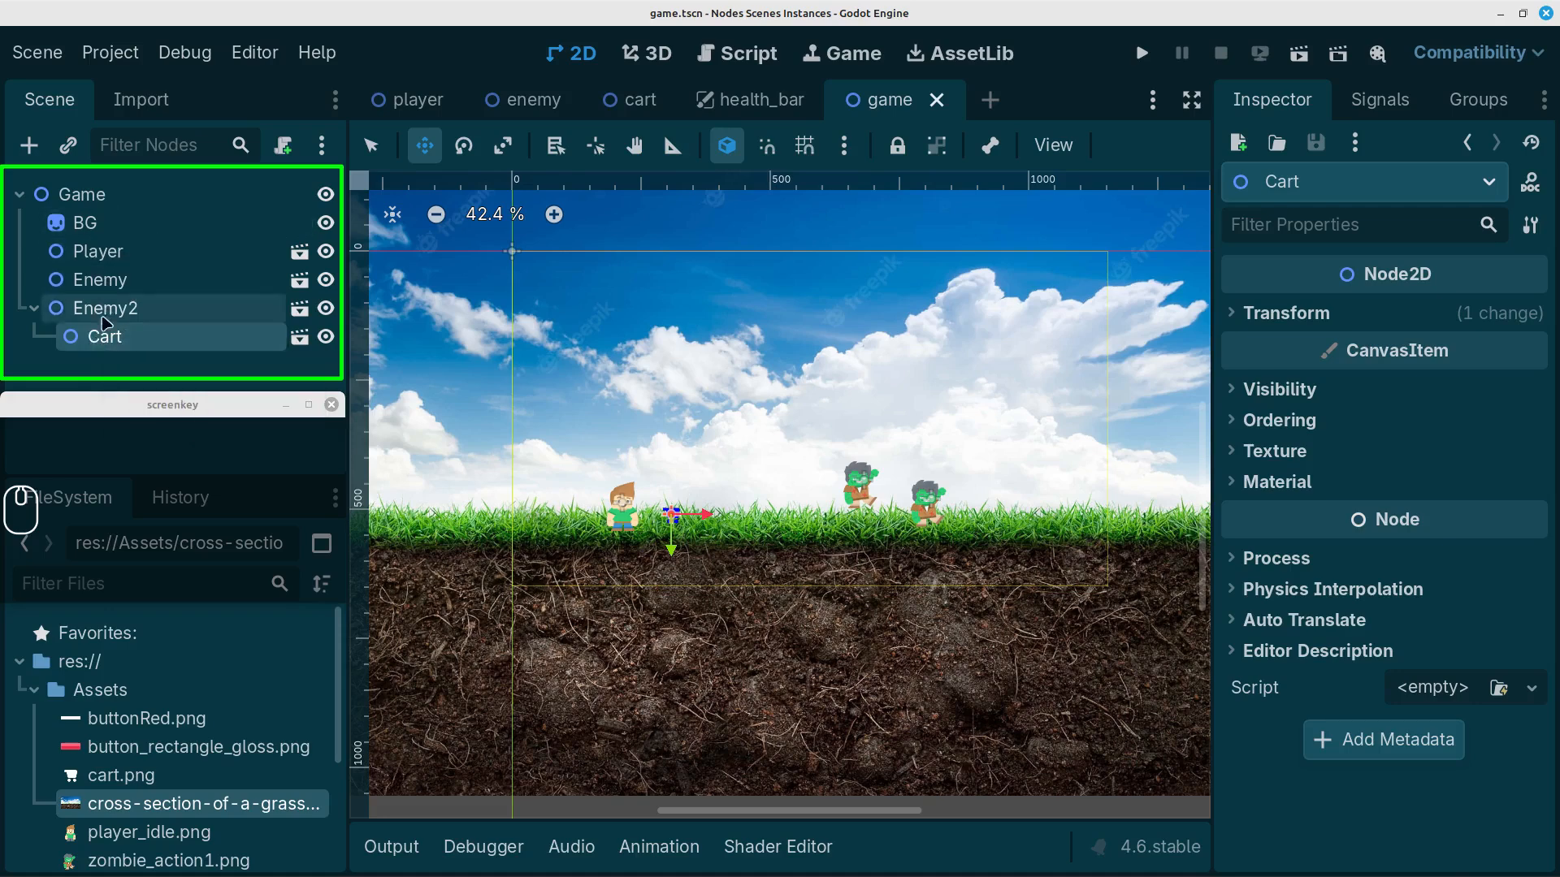
# Delete the Cart node nested under Enemy2
pyautogui.click(86, 198)
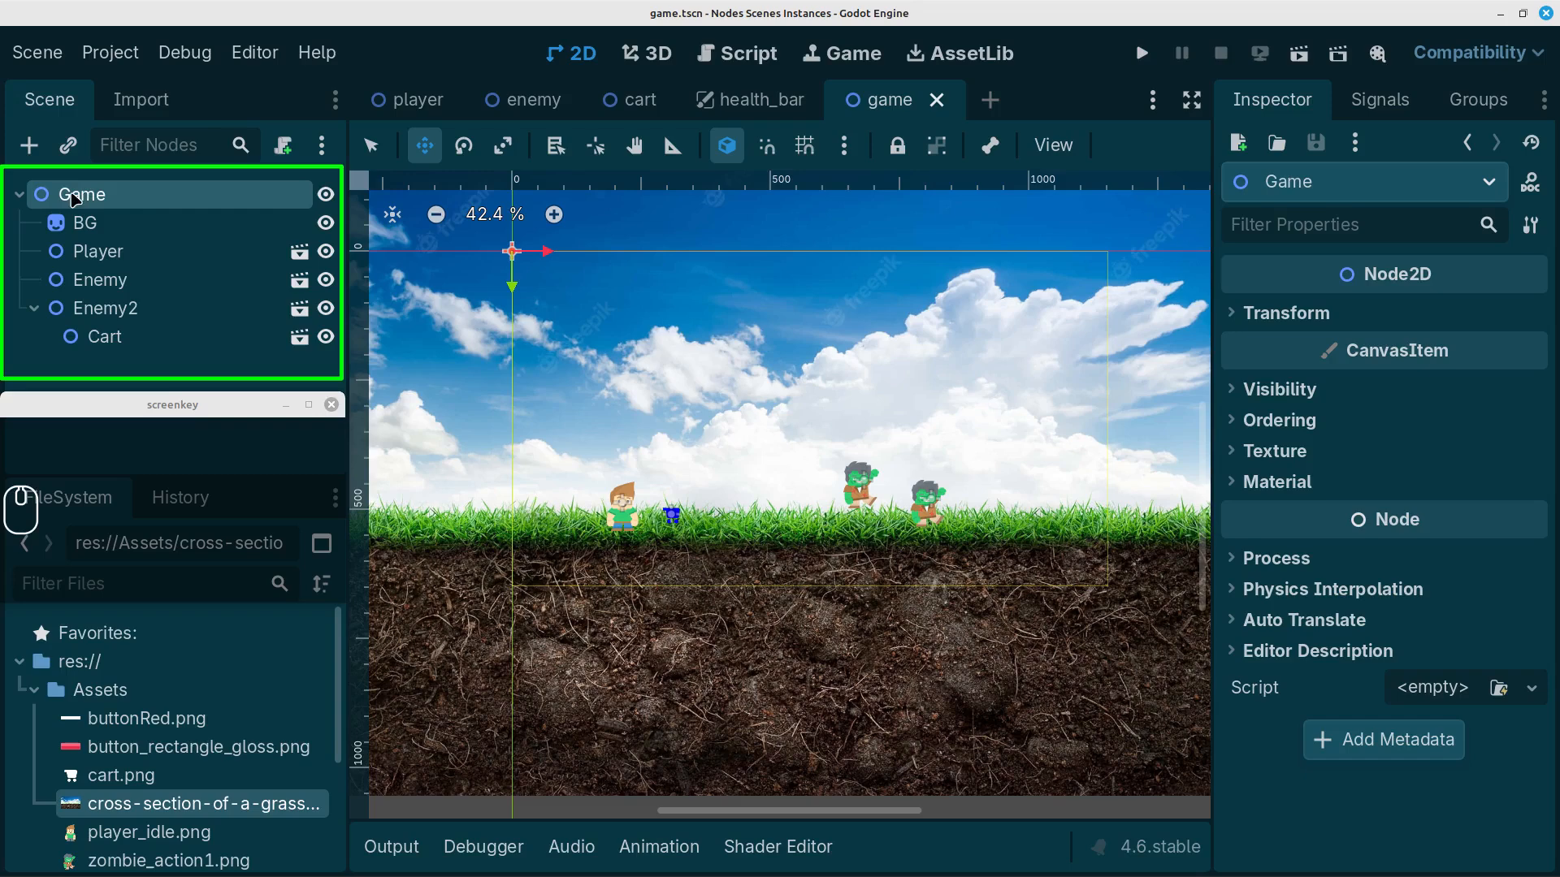
pyautogui.click(73, 147)
pyautogui.click(97, 363)
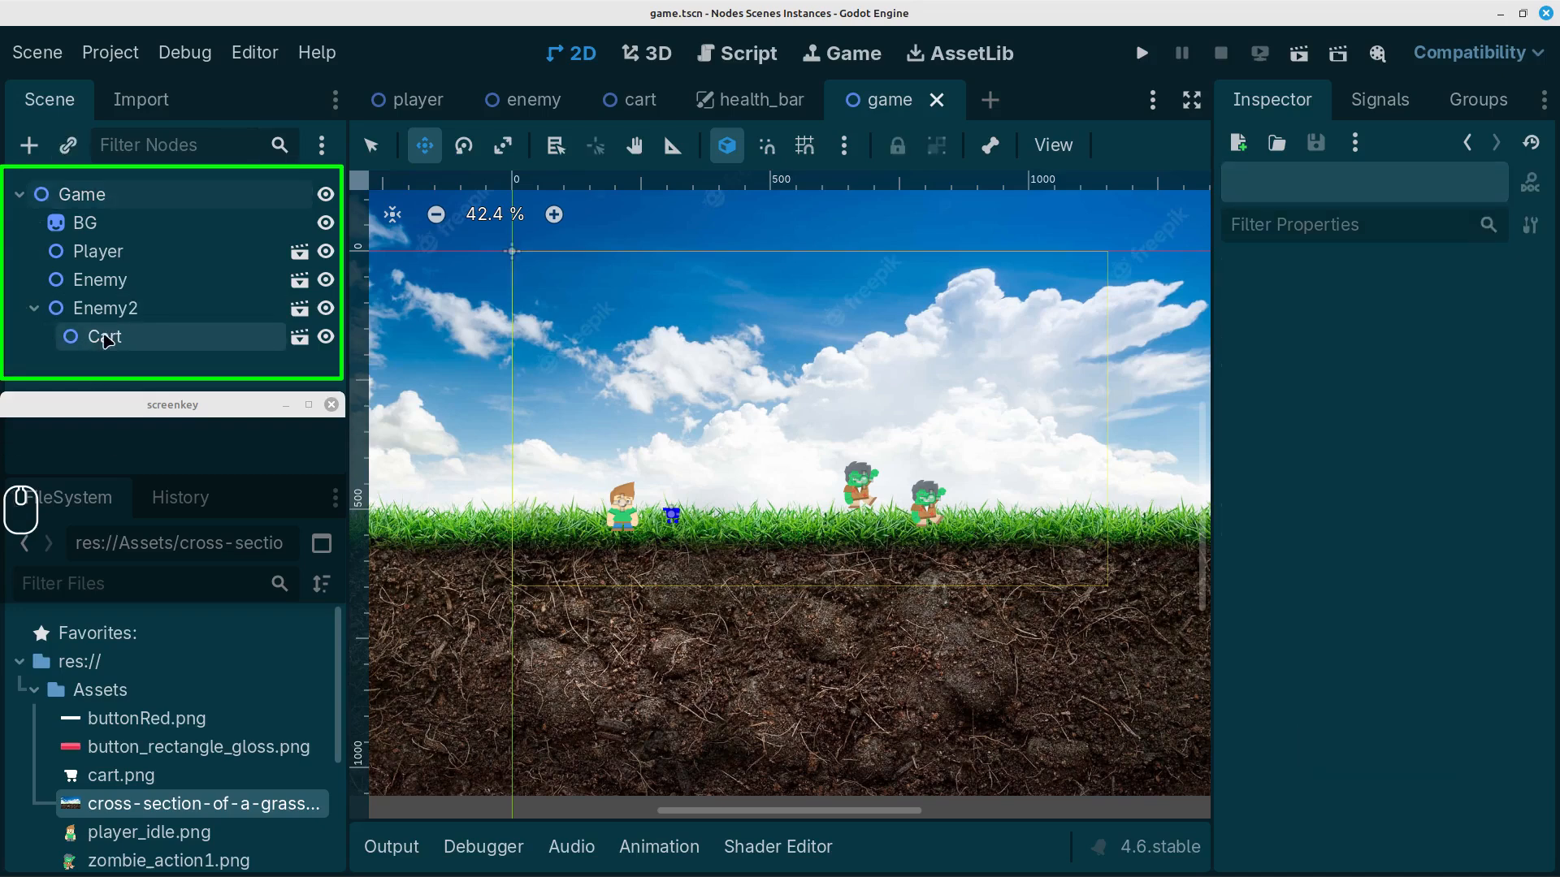
pyautogui.click(104, 338)
pyautogui.press('Delete')
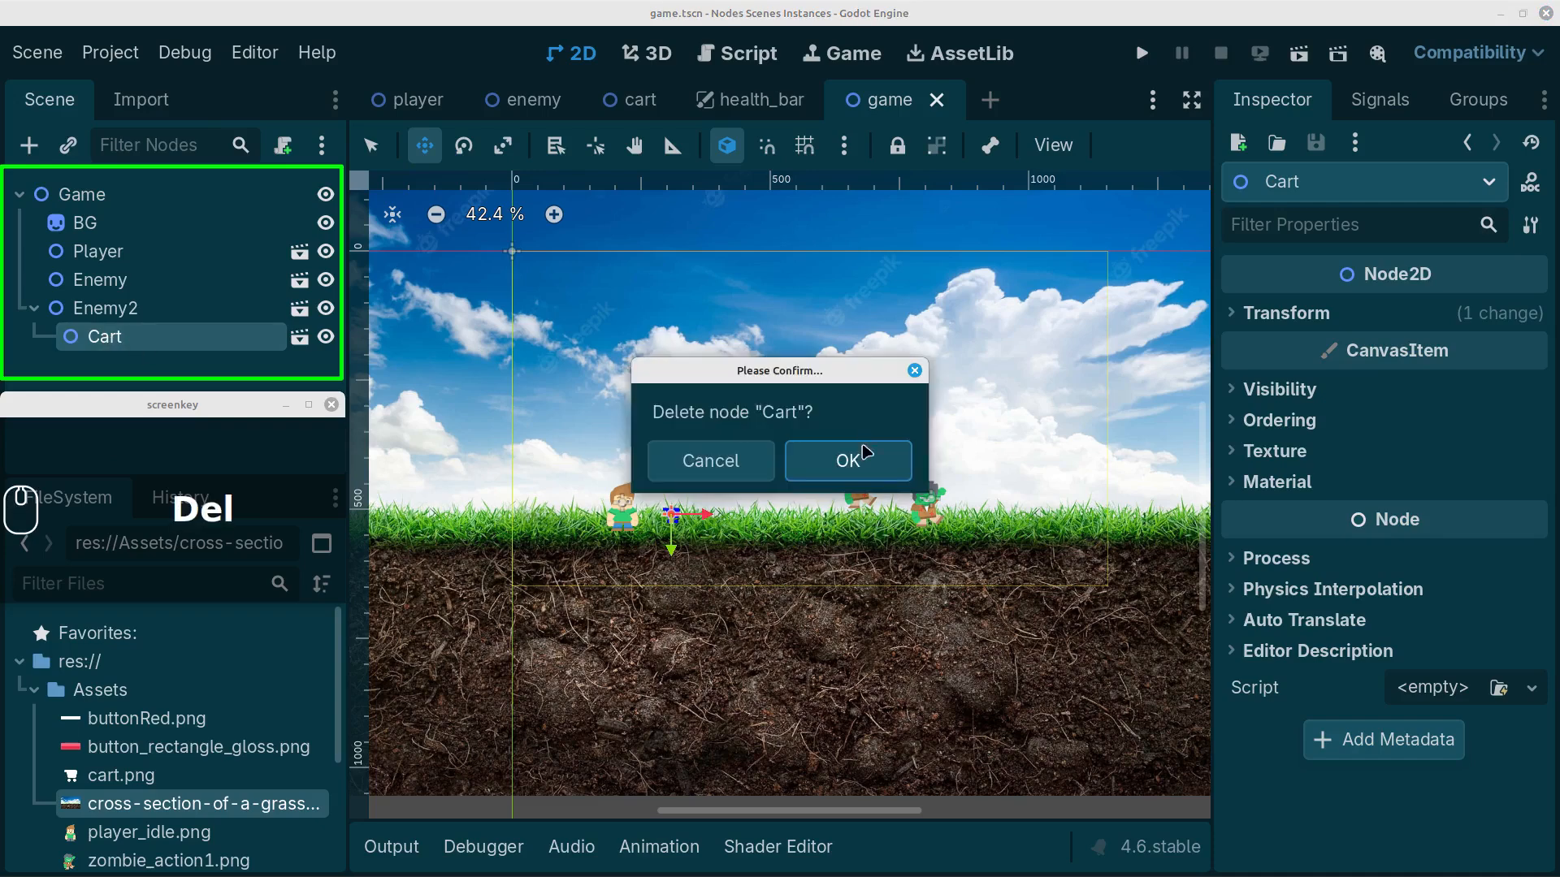
pyautogui.click(840, 458)
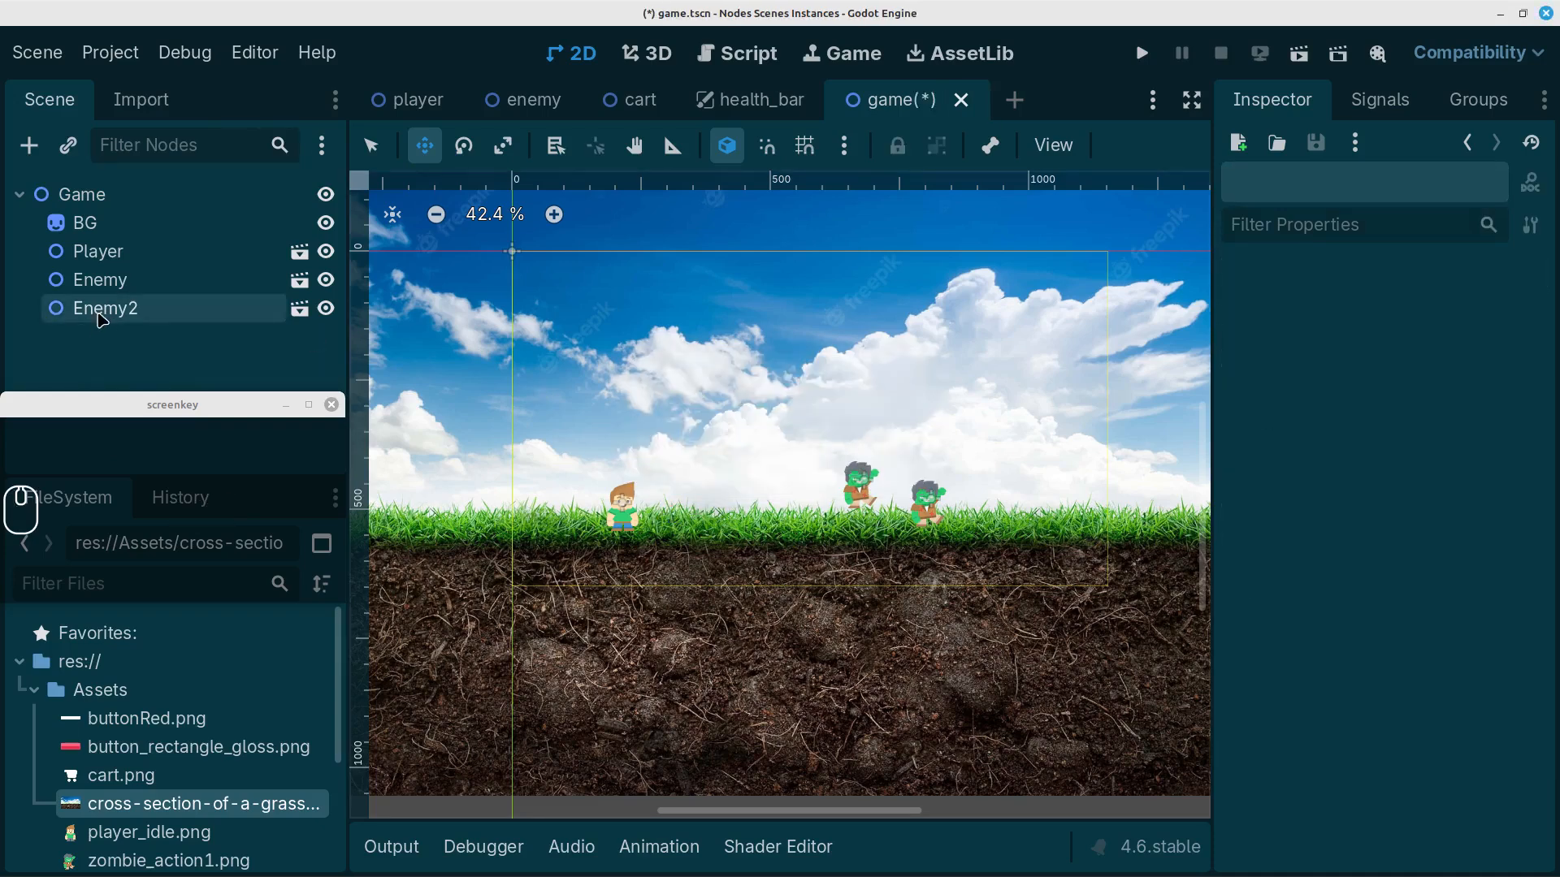
# Instance cart.tscn directly under the Game node and move the cart onto the grass just right of the player
pyautogui.click(63, 196)
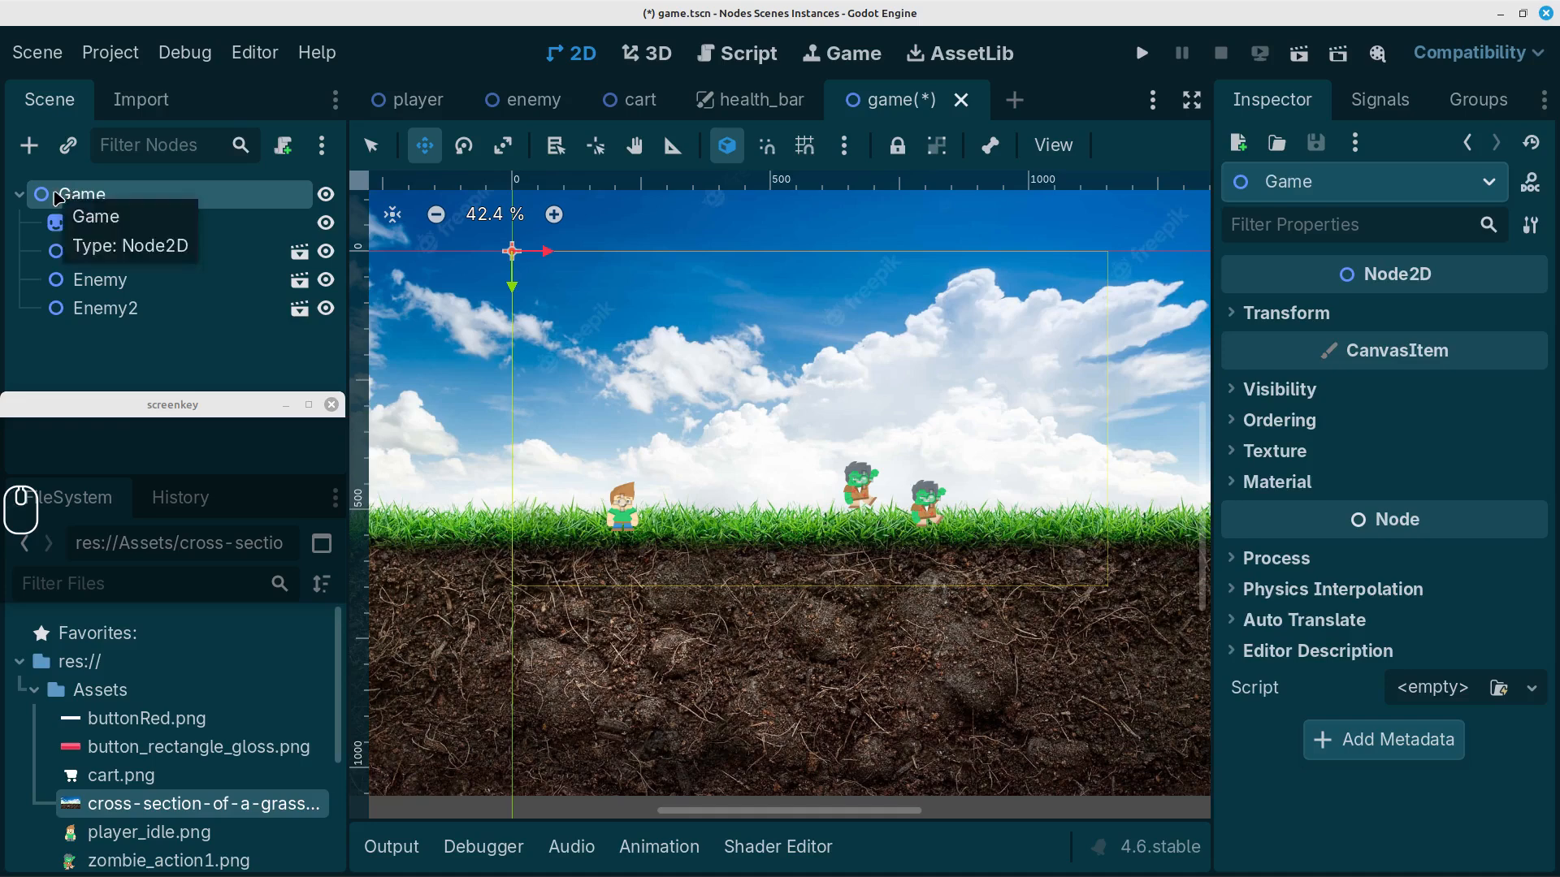
pyautogui.click(68, 146)
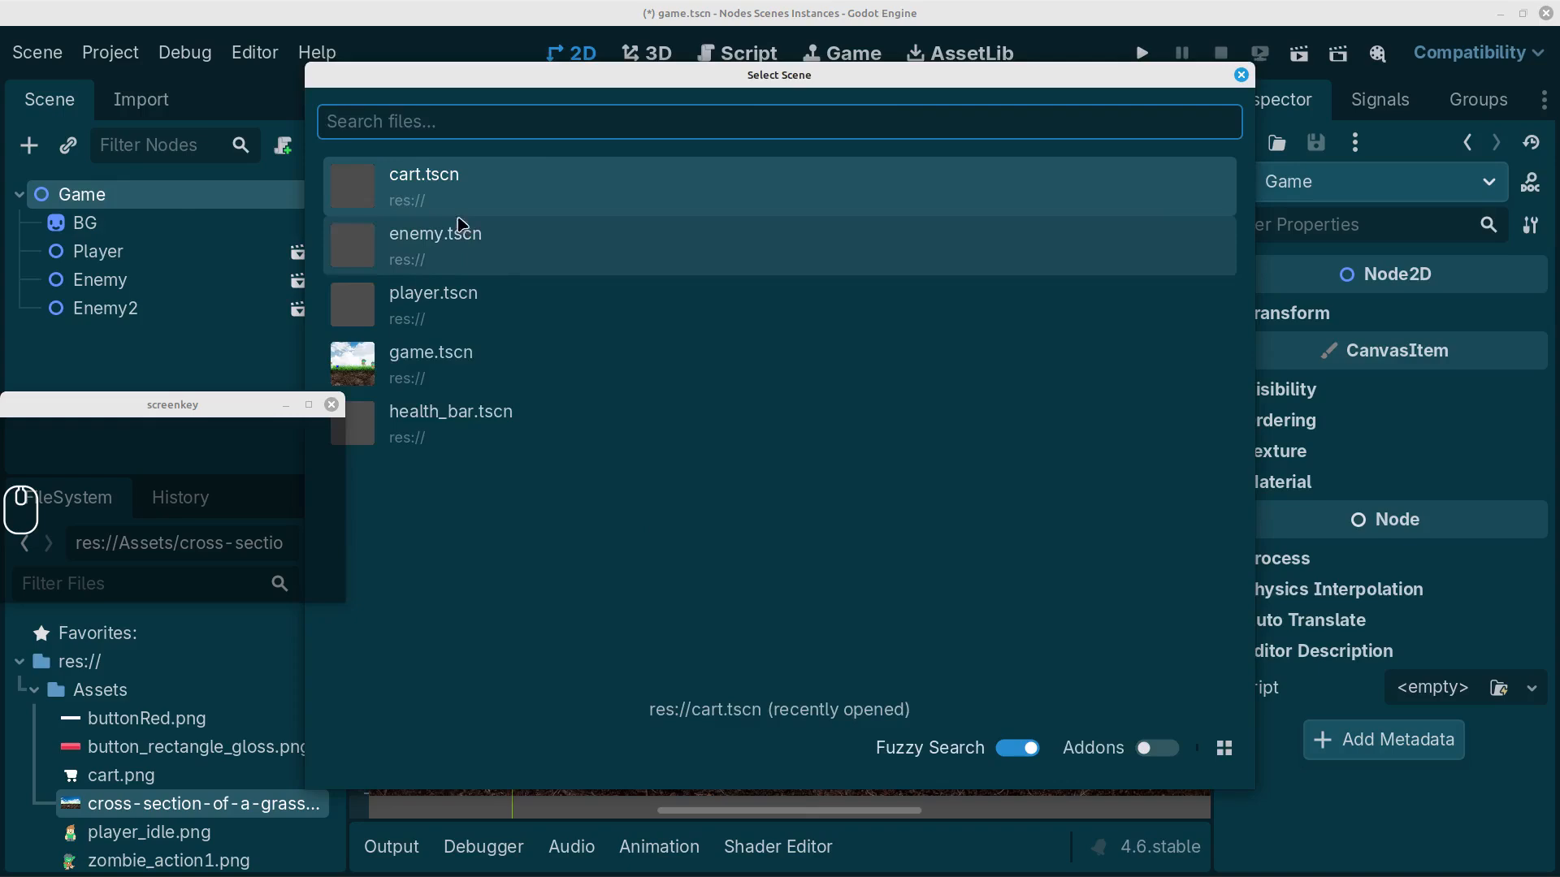
pyautogui.doubleClick(461, 189)
pyautogui.moveTo(522, 287)
pyautogui.mouseDown()
pyautogui.moveTo(522, 520)
pyautogui.moveTo(710, 534)
pyautogui.moveTo(681, 534)
pyautogui.moveTo(686, 555)
pyautogui.mouseUp()
pyautogui.click(97, 361)
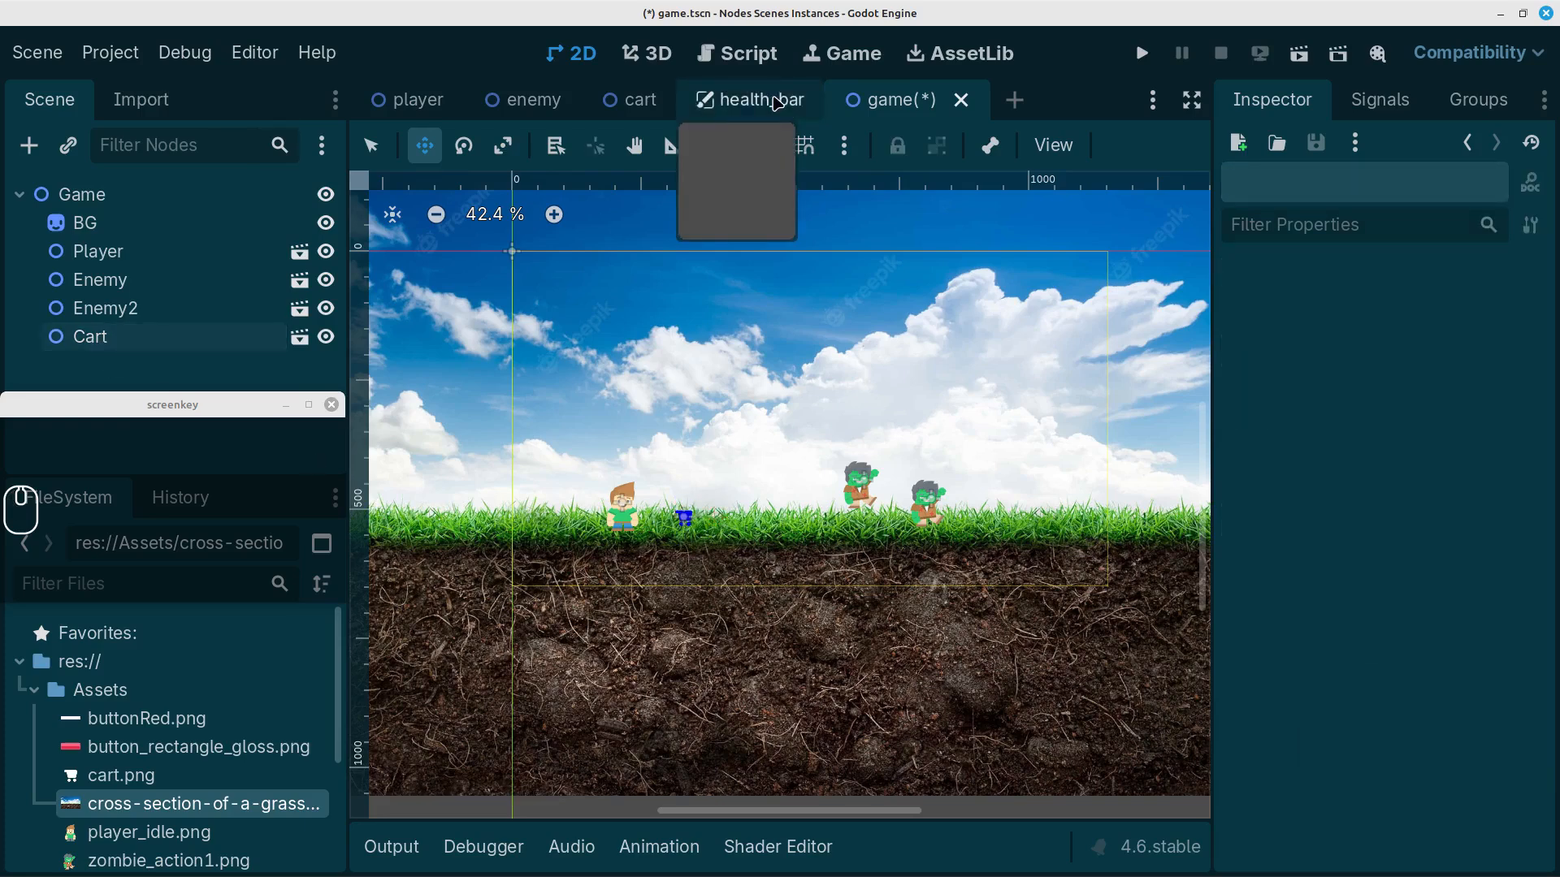
# Instance health_bar.tscn directly under the Game node and run the current scene to check the composition
pyautogui.click(95, 195)
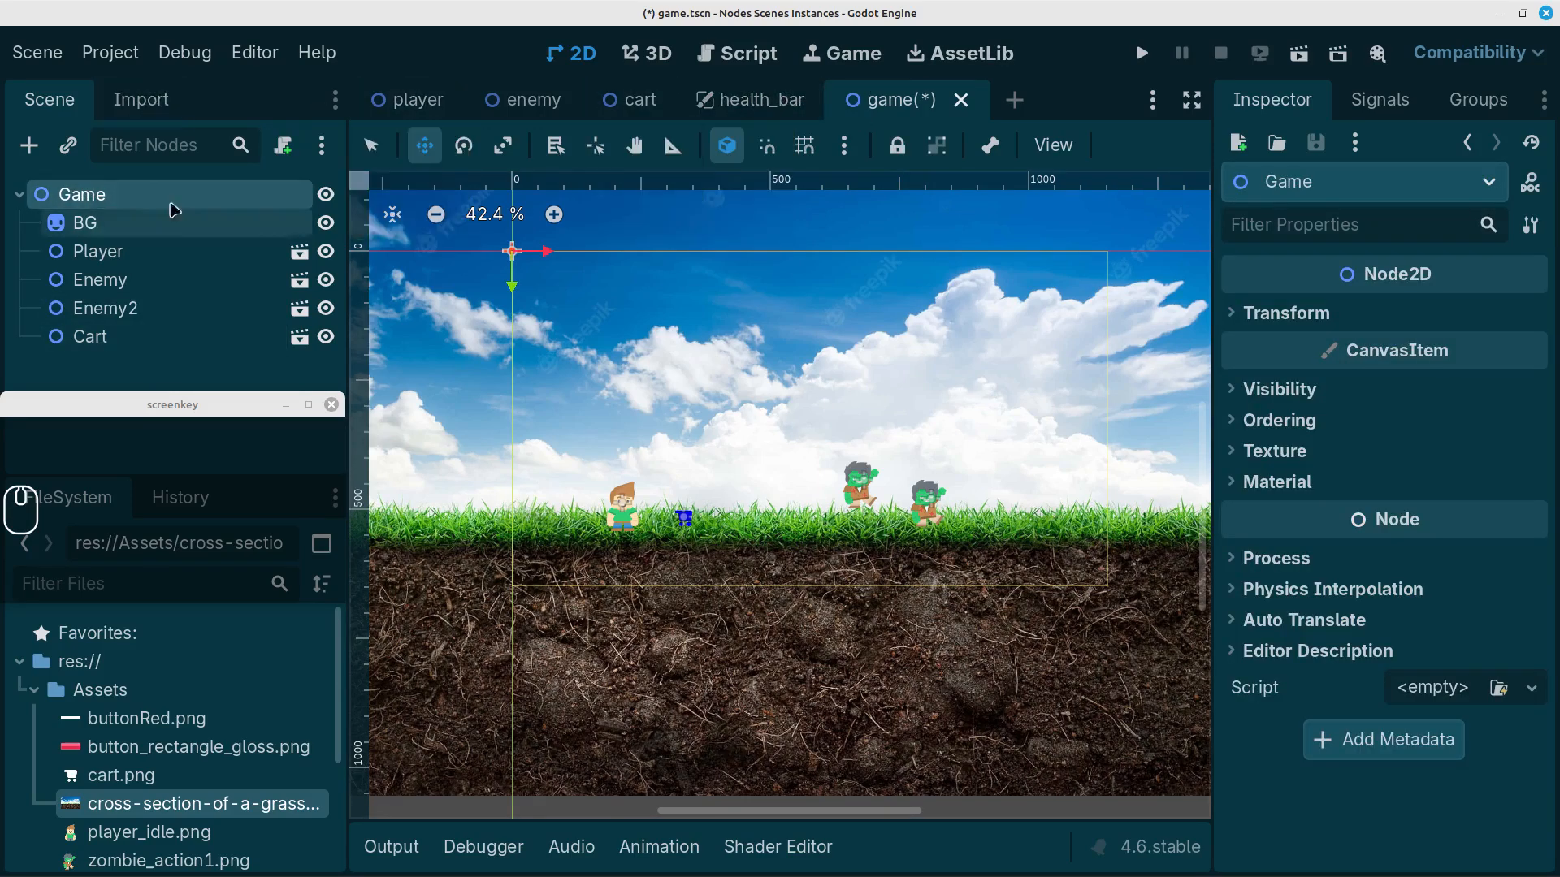
pyautogui.click(67, 144)
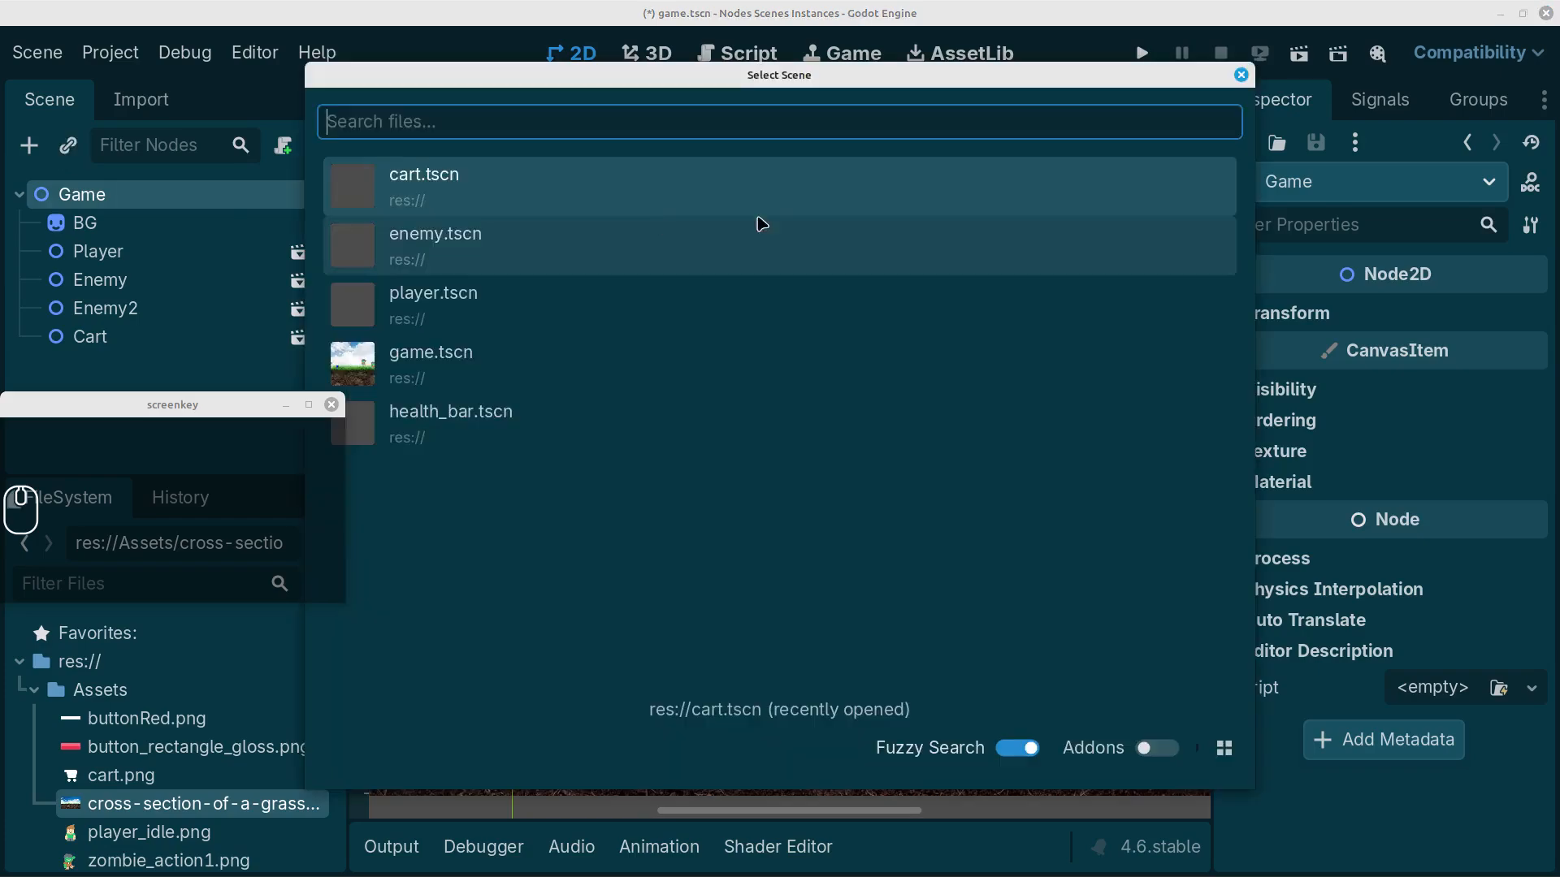
pyautogui.doubleClick(411, 415)
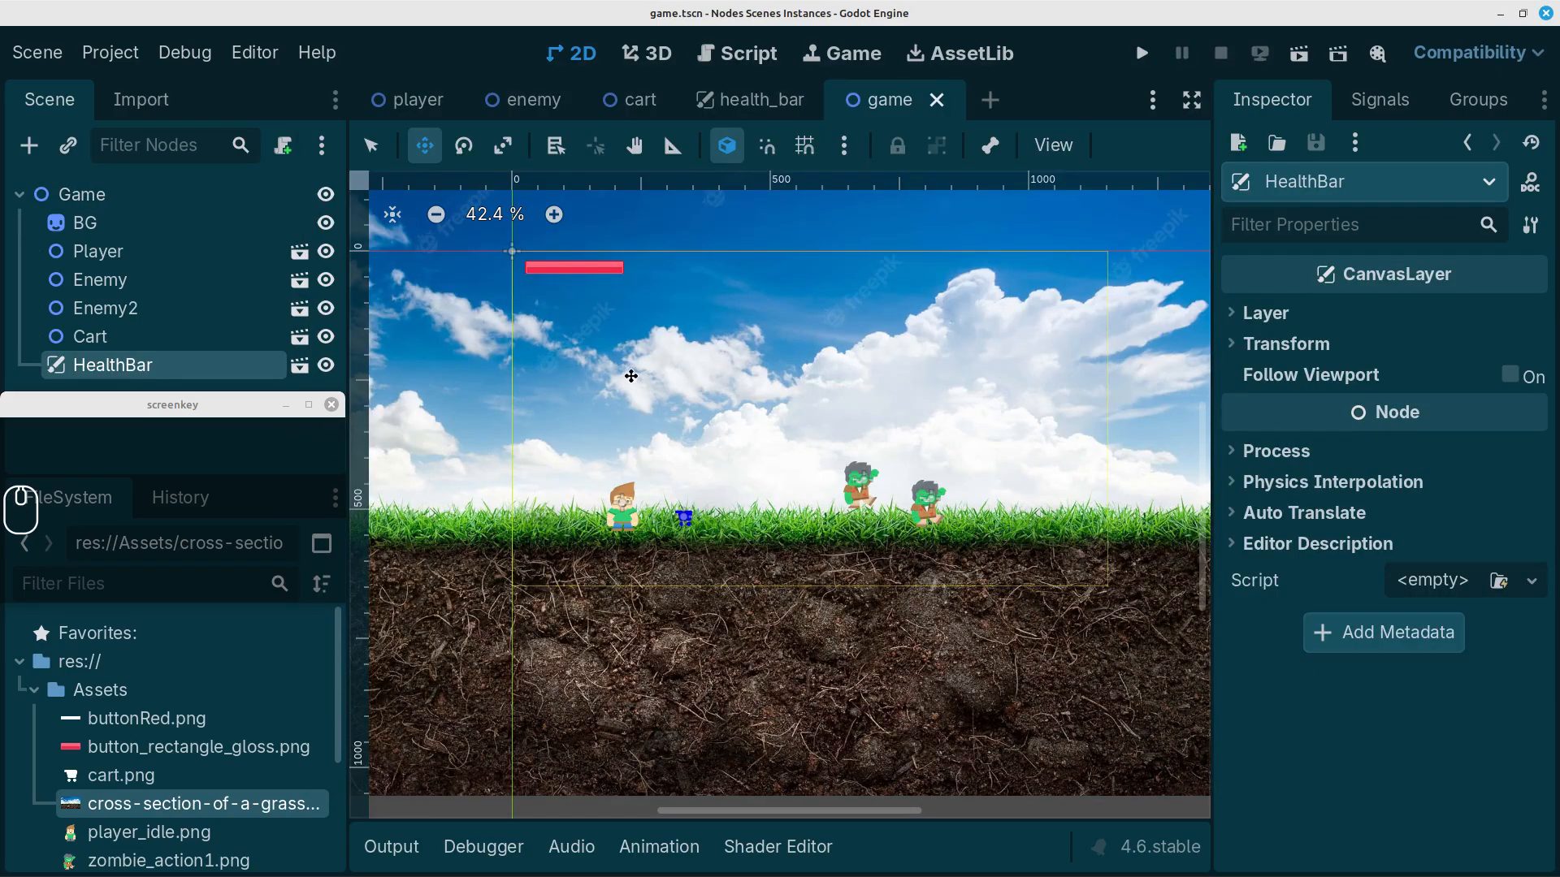
pyautogui.click(1298, 52)
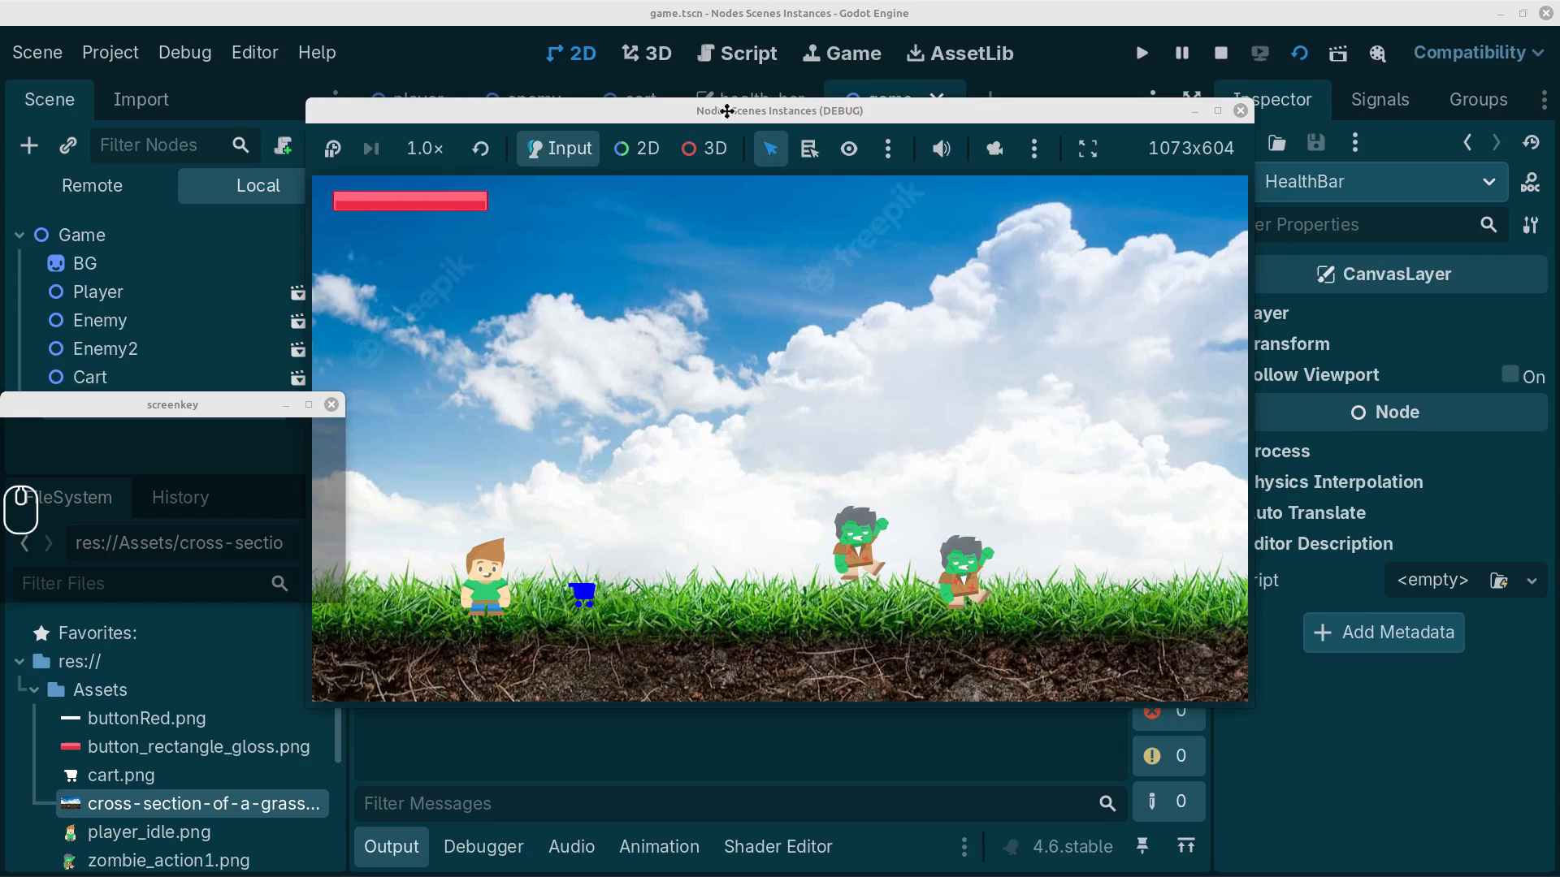
pyautogui.moveTo(721, 112); pyautogui.dragTo(808, 125)
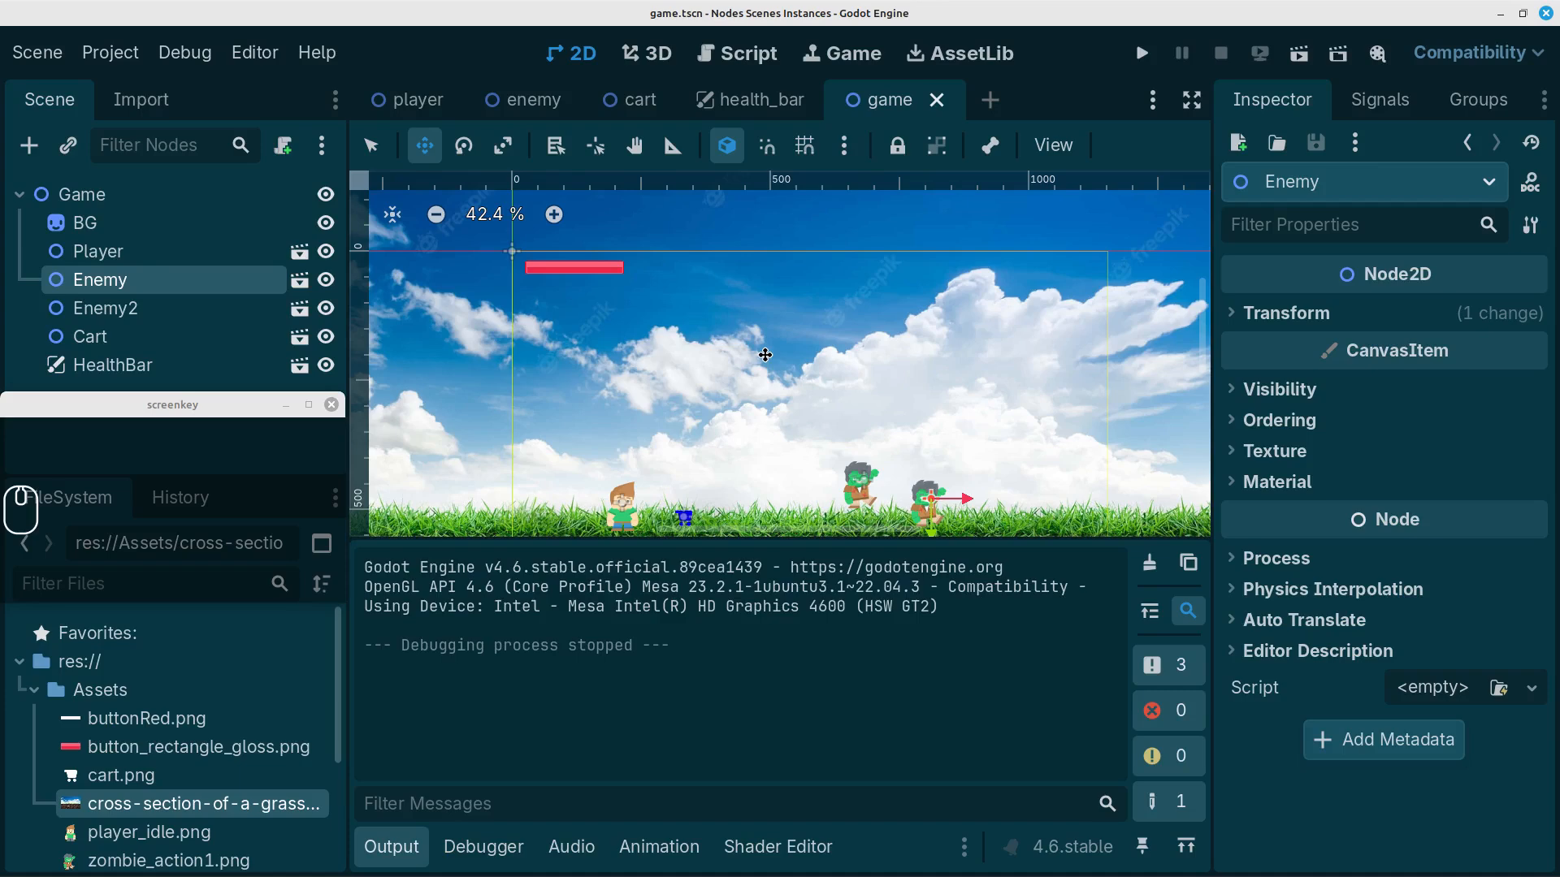
# In the cart scene, reset the Sprite2D's Modulate, set it to cyan 1affff and save the scene
pyautogui.click(635, 104)
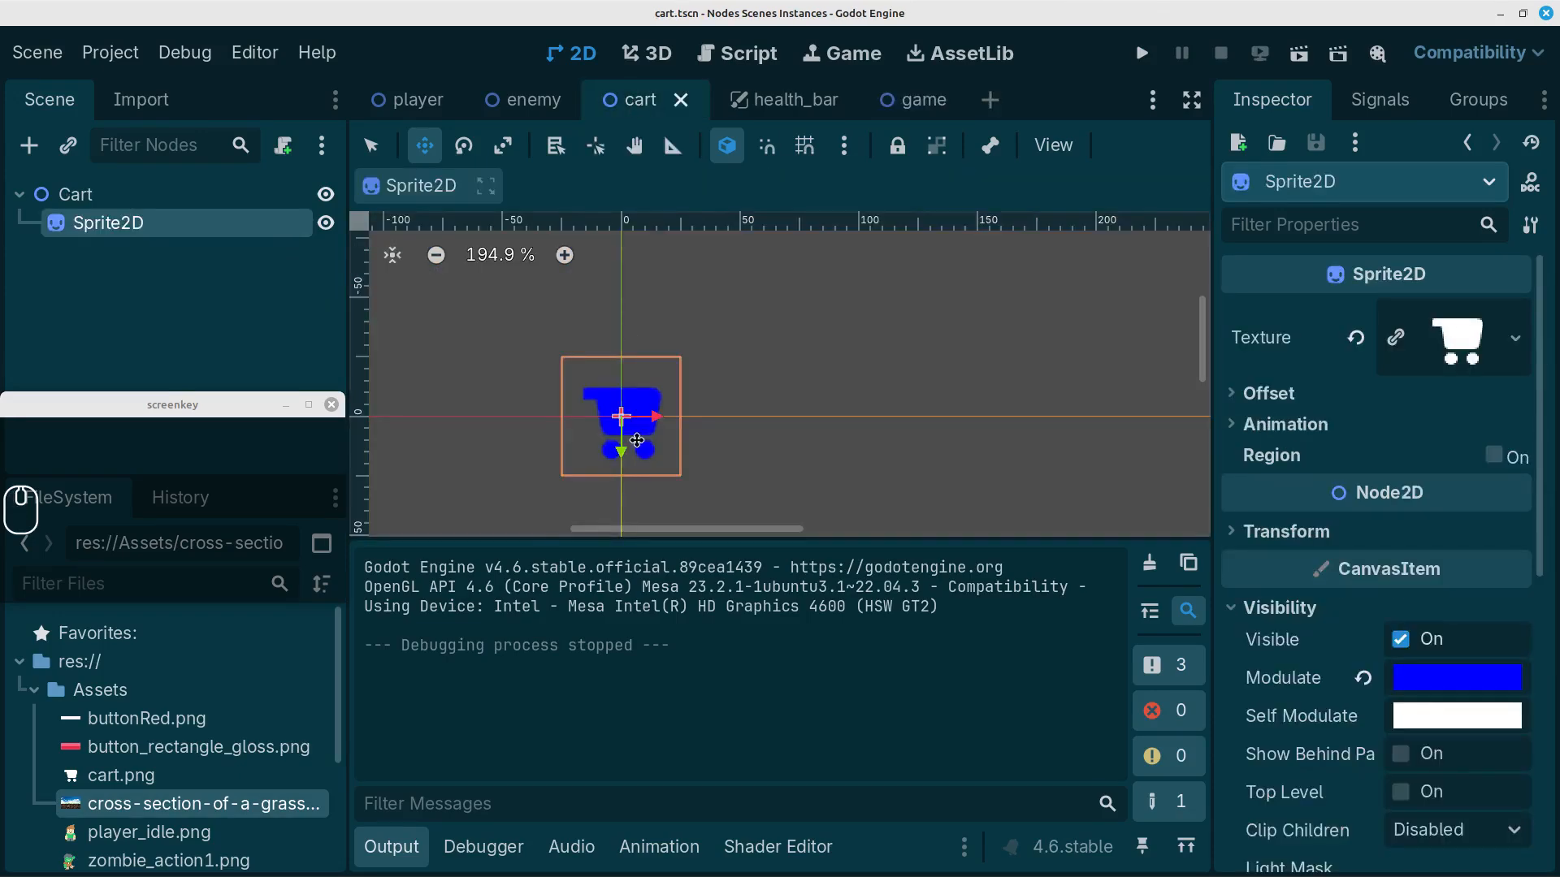
pyautogui.click(1362, 679)
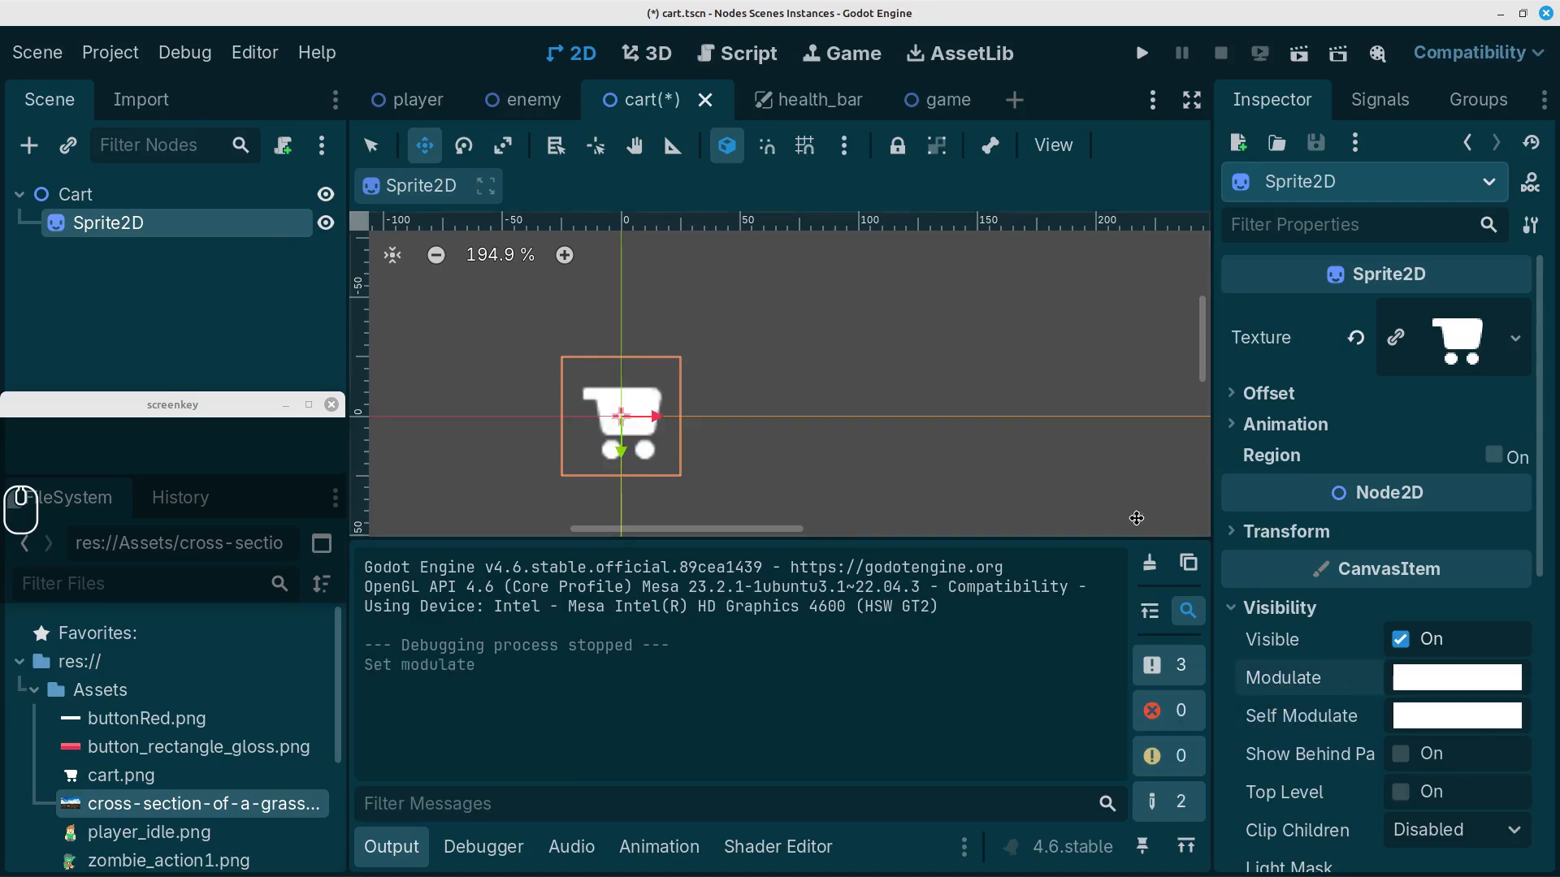
pyautogui.click(1428, 687)
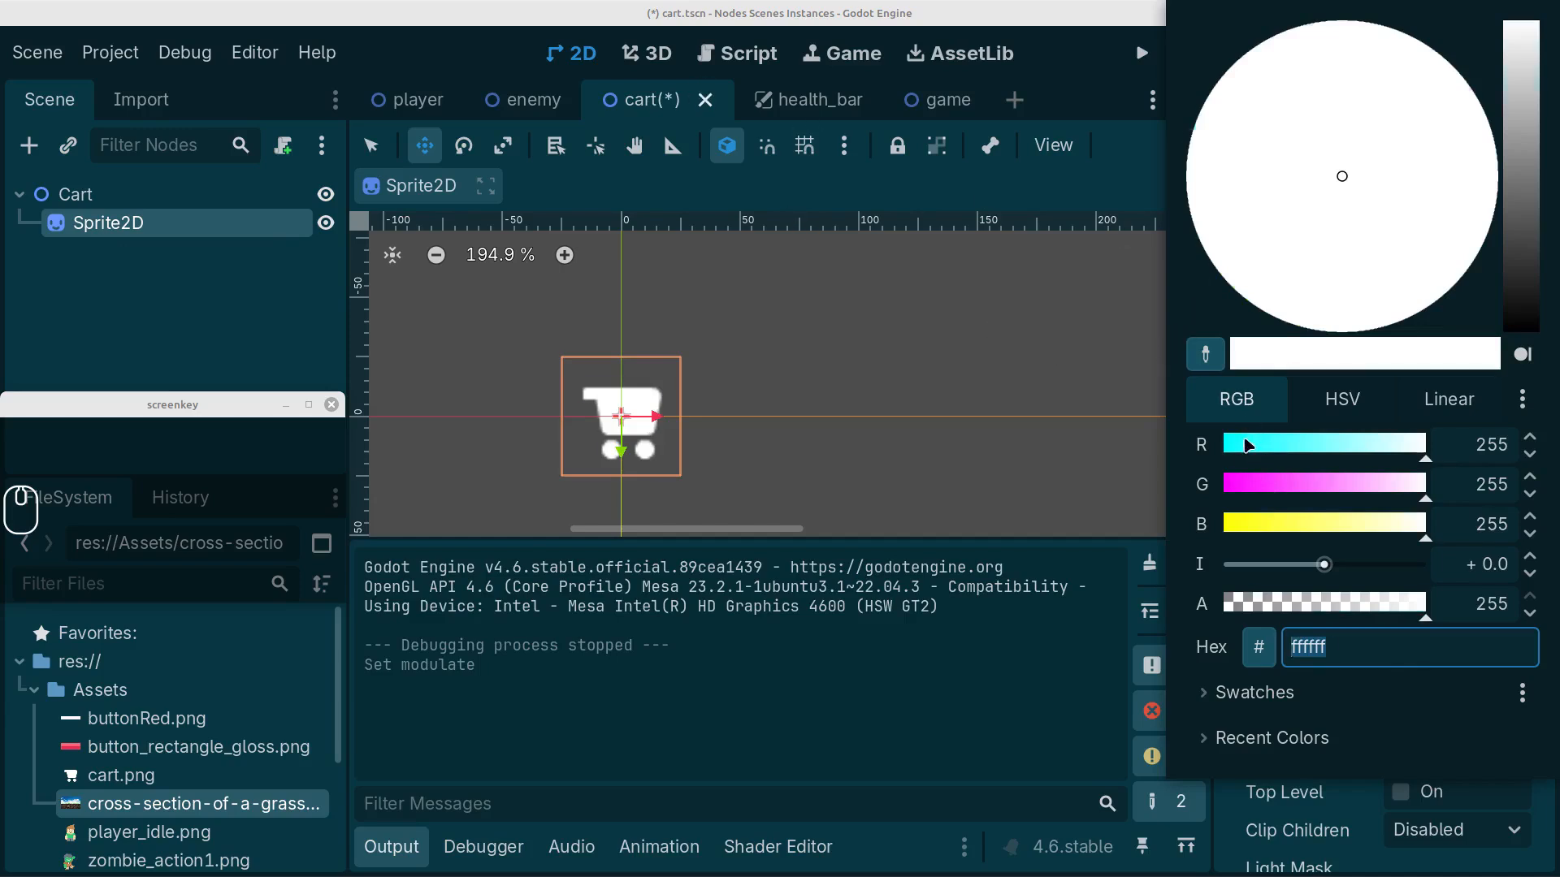
pyautogui.click(1245, 445)
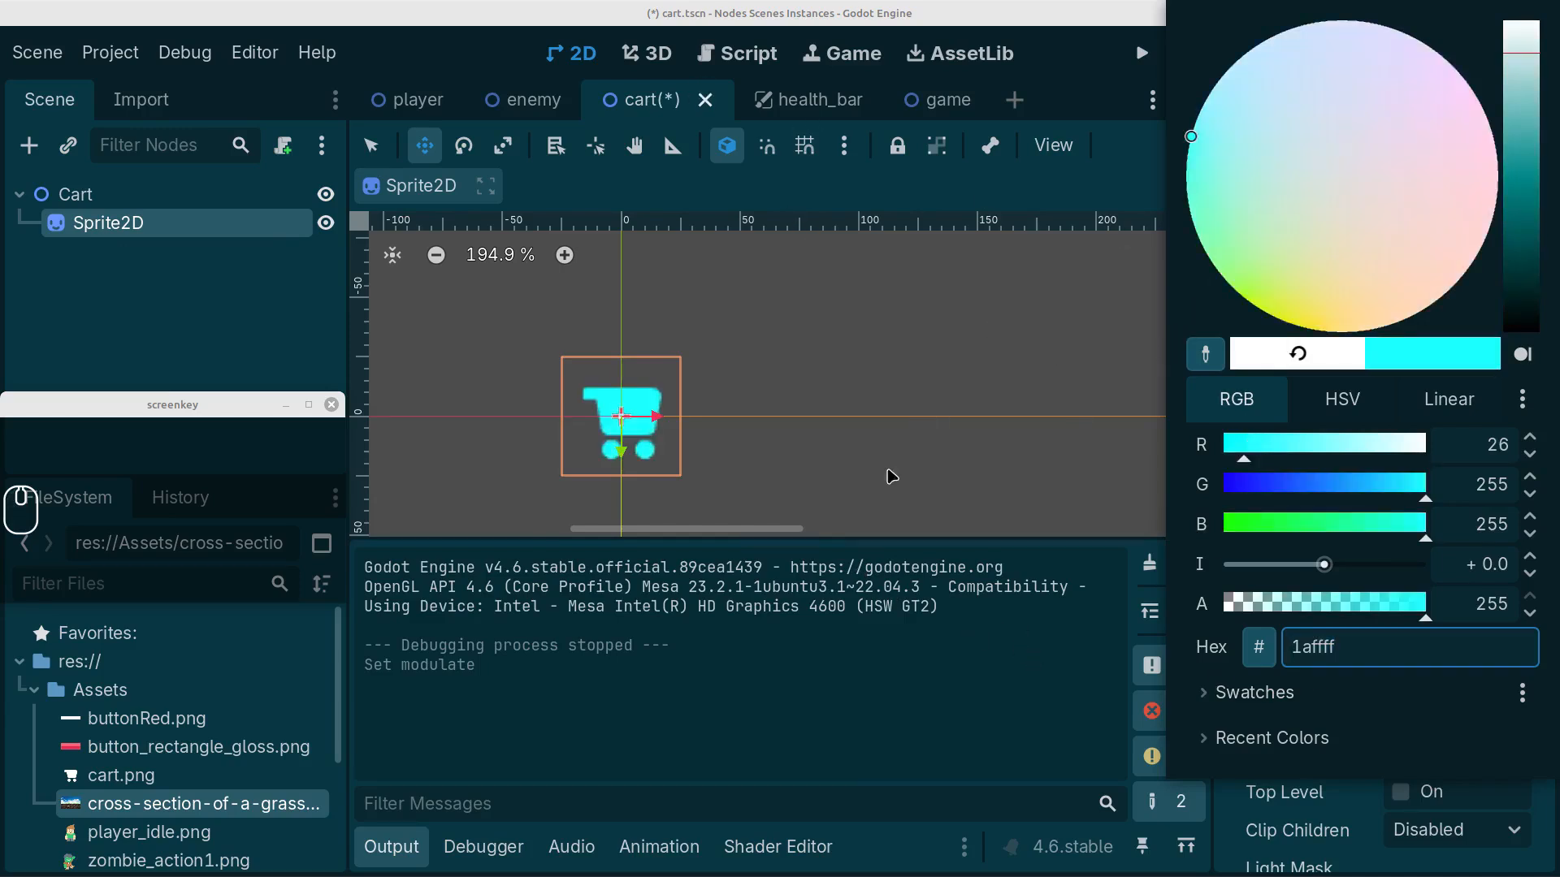
pyautogui.click(902, 447)
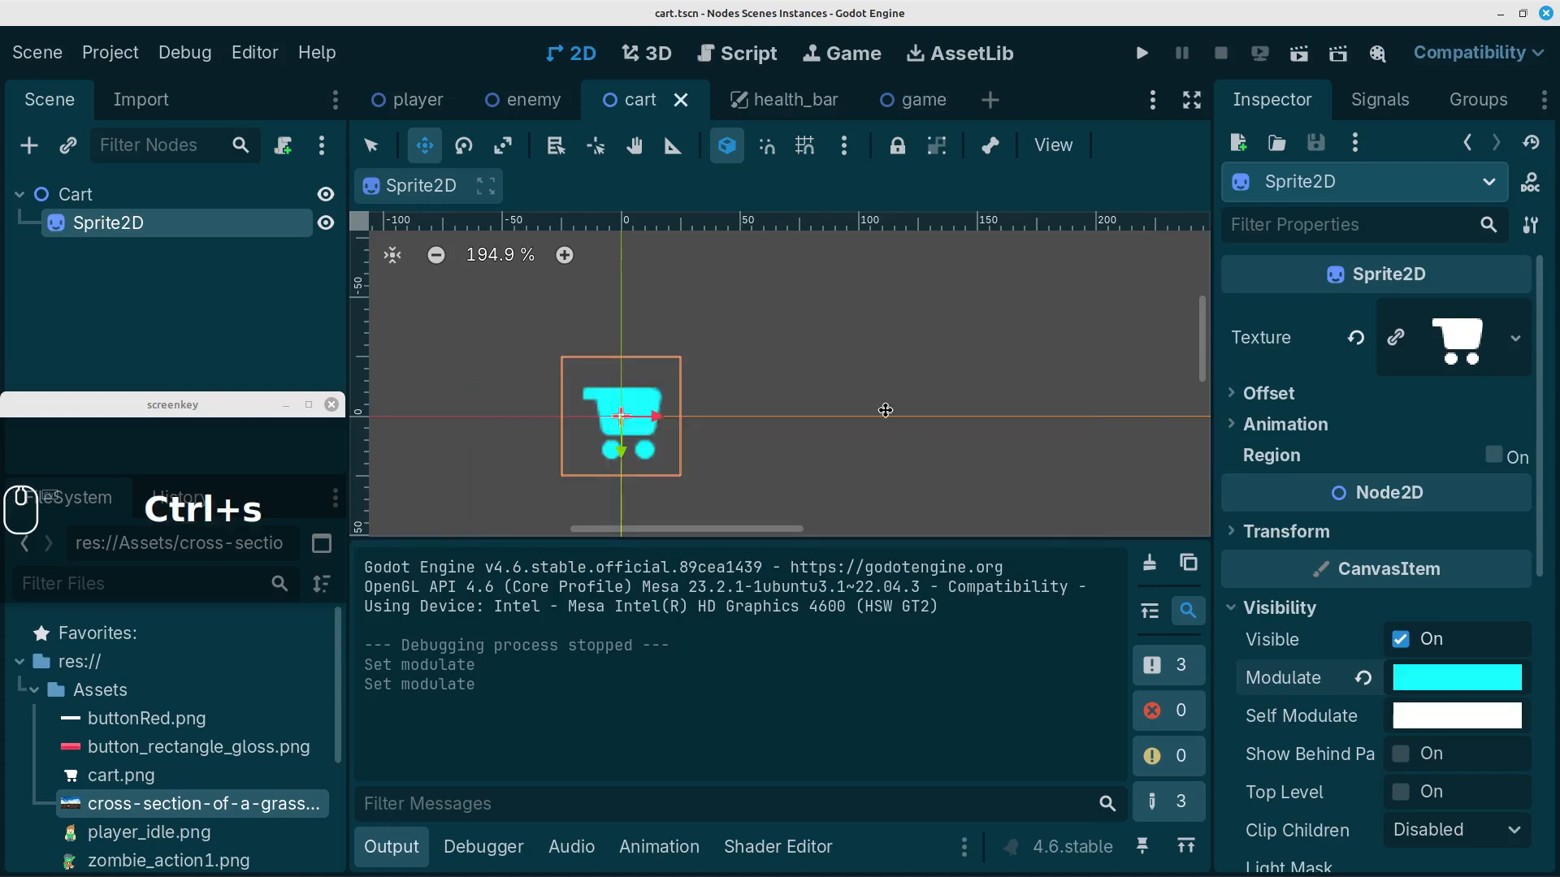
# Run the game scene to check the cart instance's color, and revisit the cart and enemy scenes
pyautogui.click(931, 106)
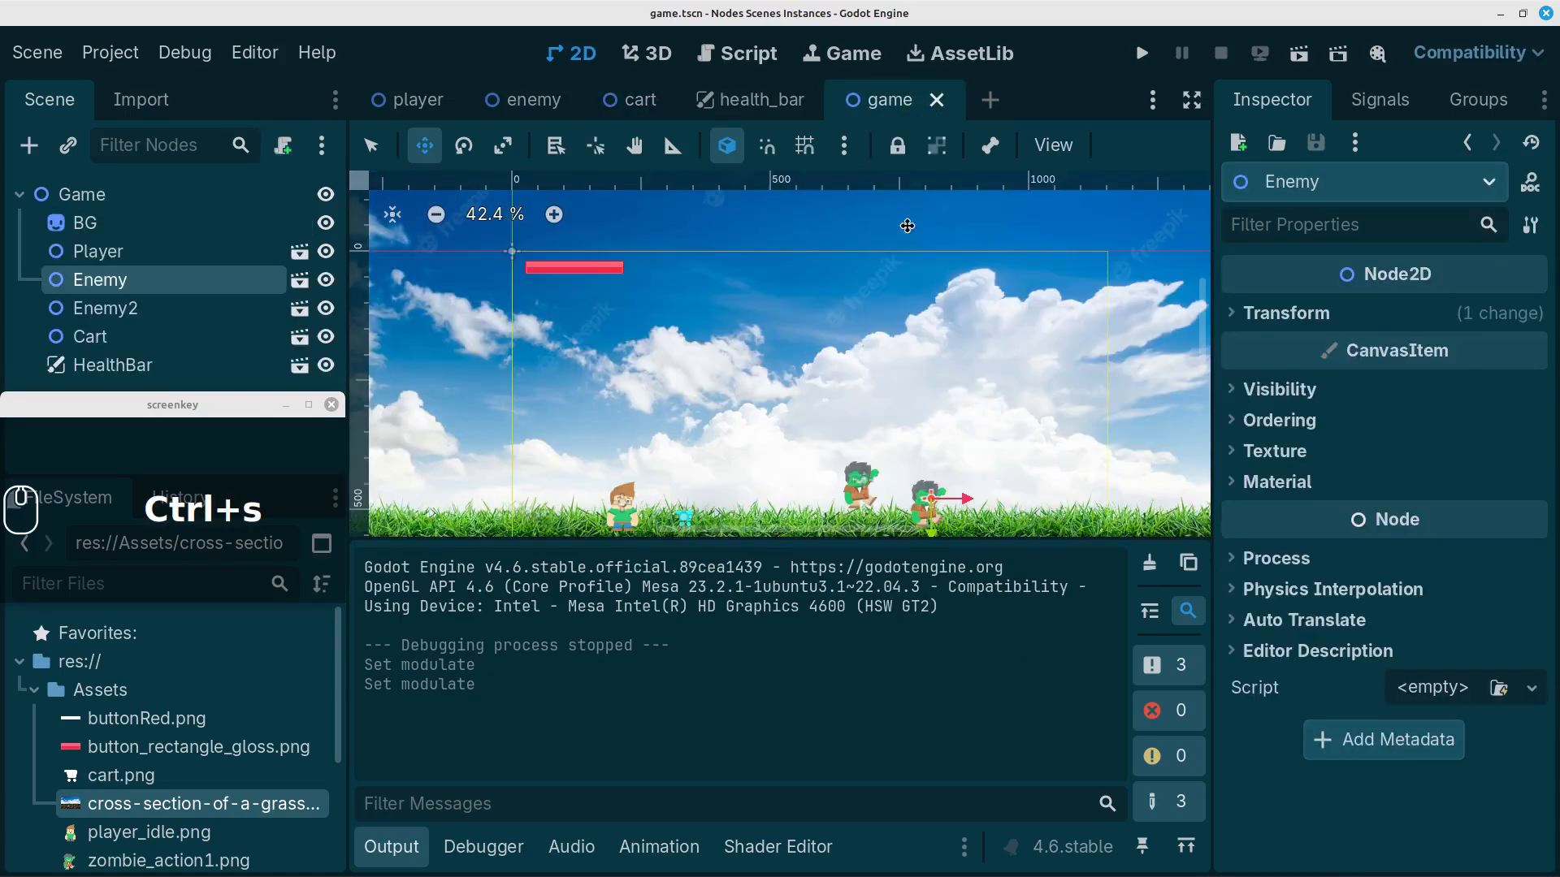
pyautogui.click(1299, 54)
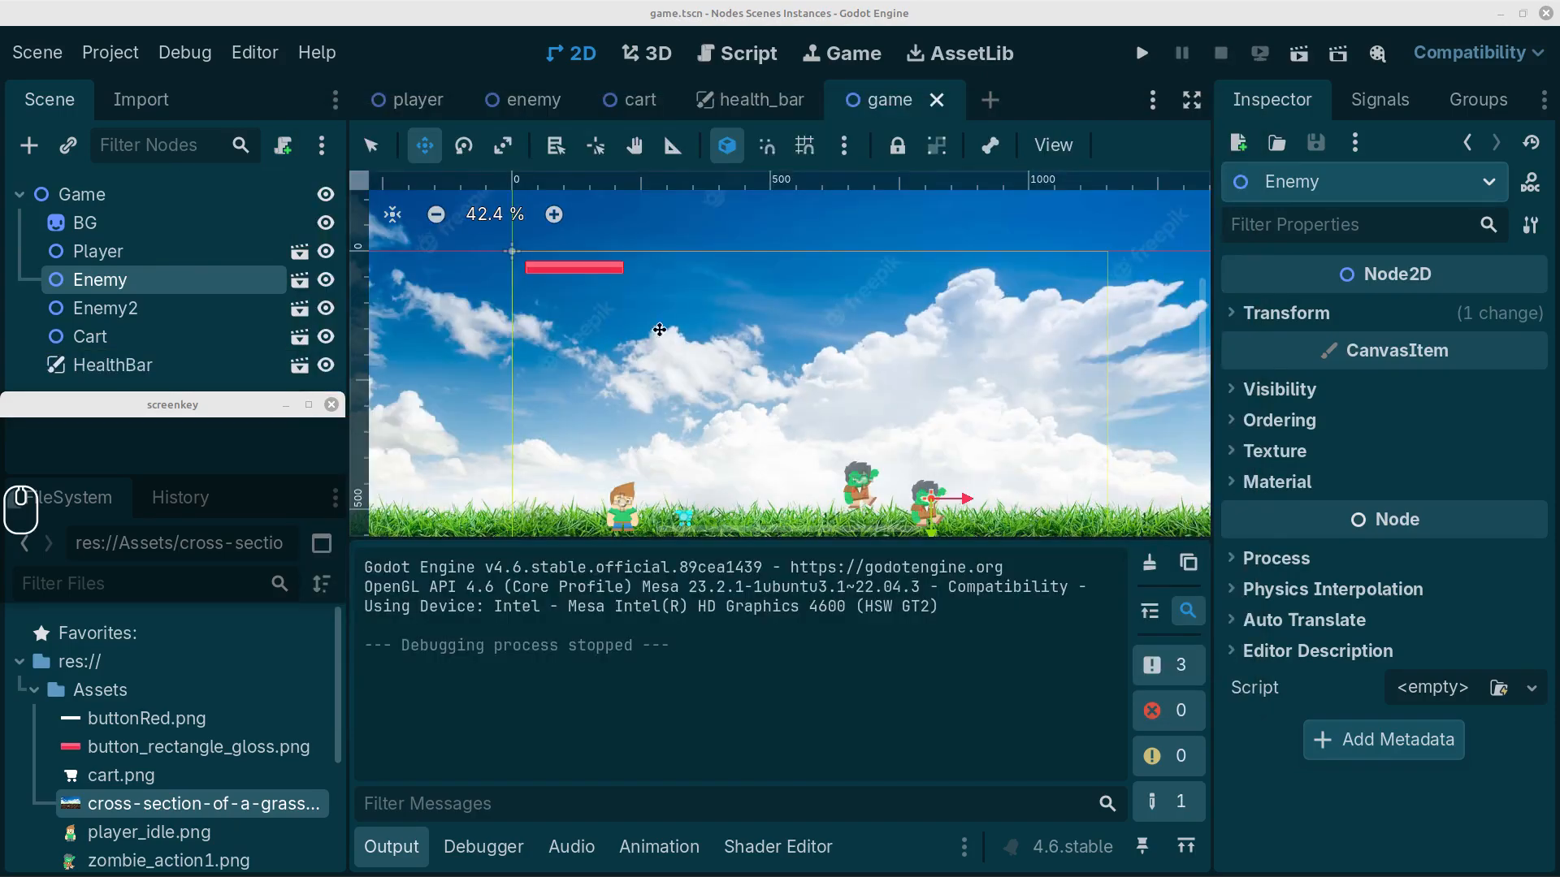
pyautogui.click(642, 103)
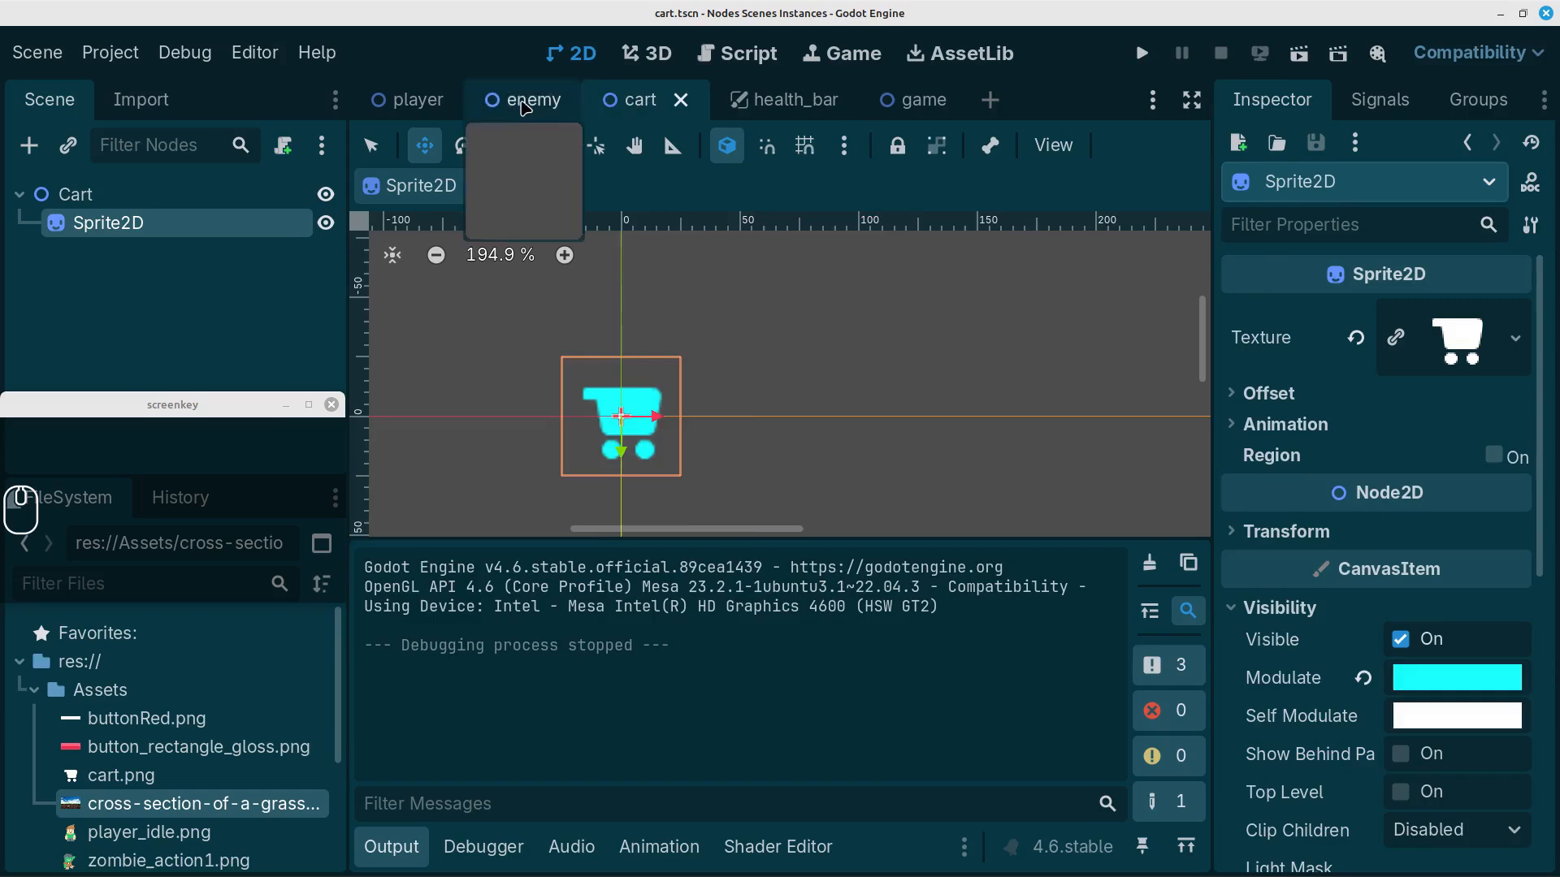
pyautogui.click(529, 99)
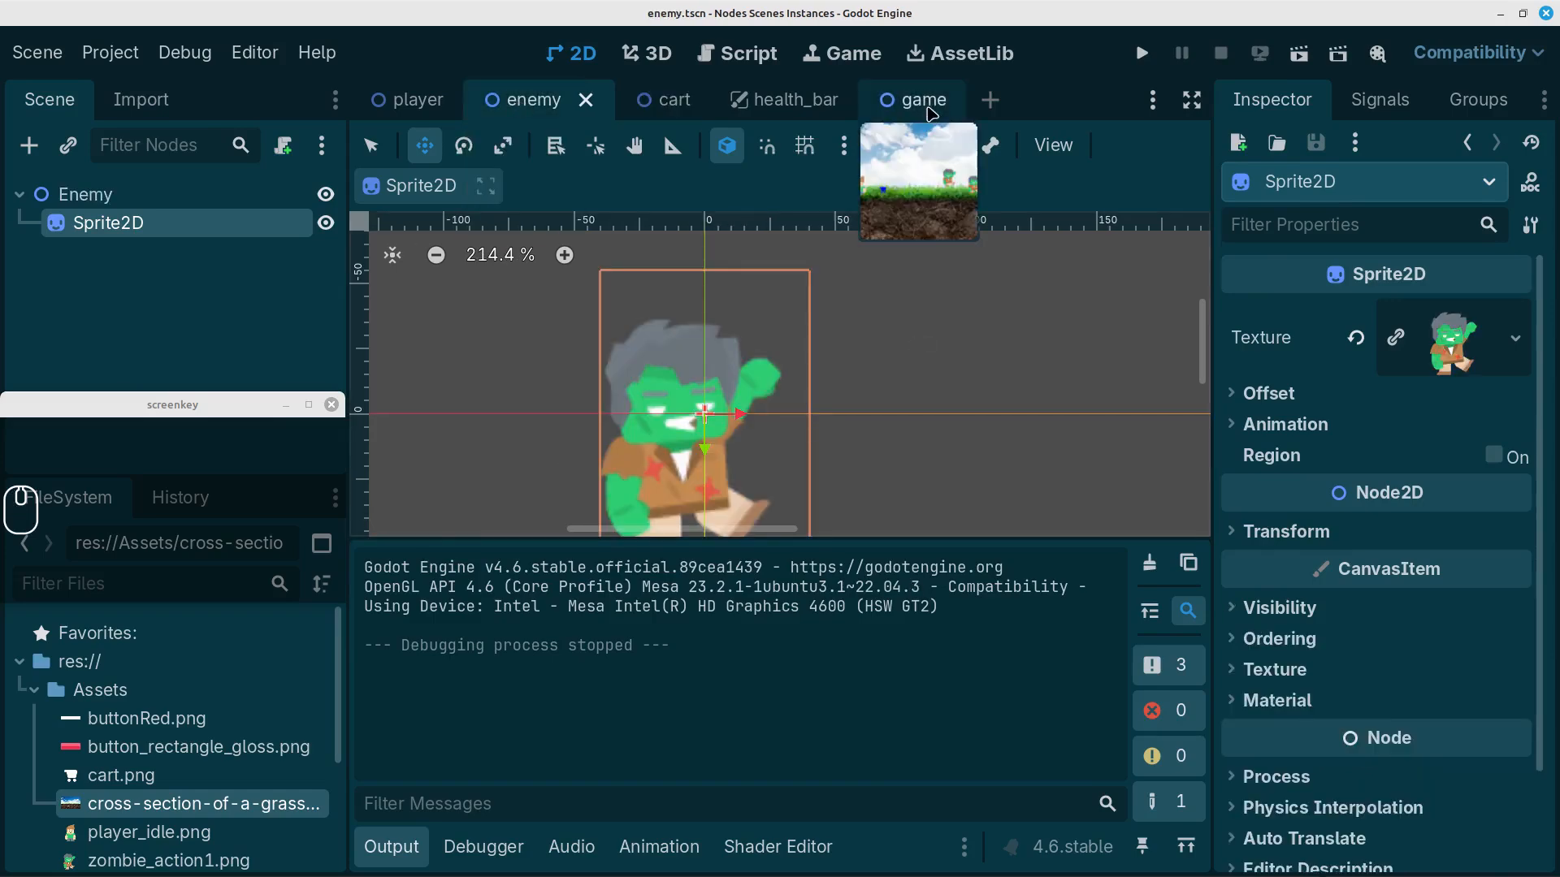
pyautogui.click(929, 112)
# In the enemy scene, set the Sprite2D's rotation to 180 degrees and save the scene
pyautogui.click(528, 99)
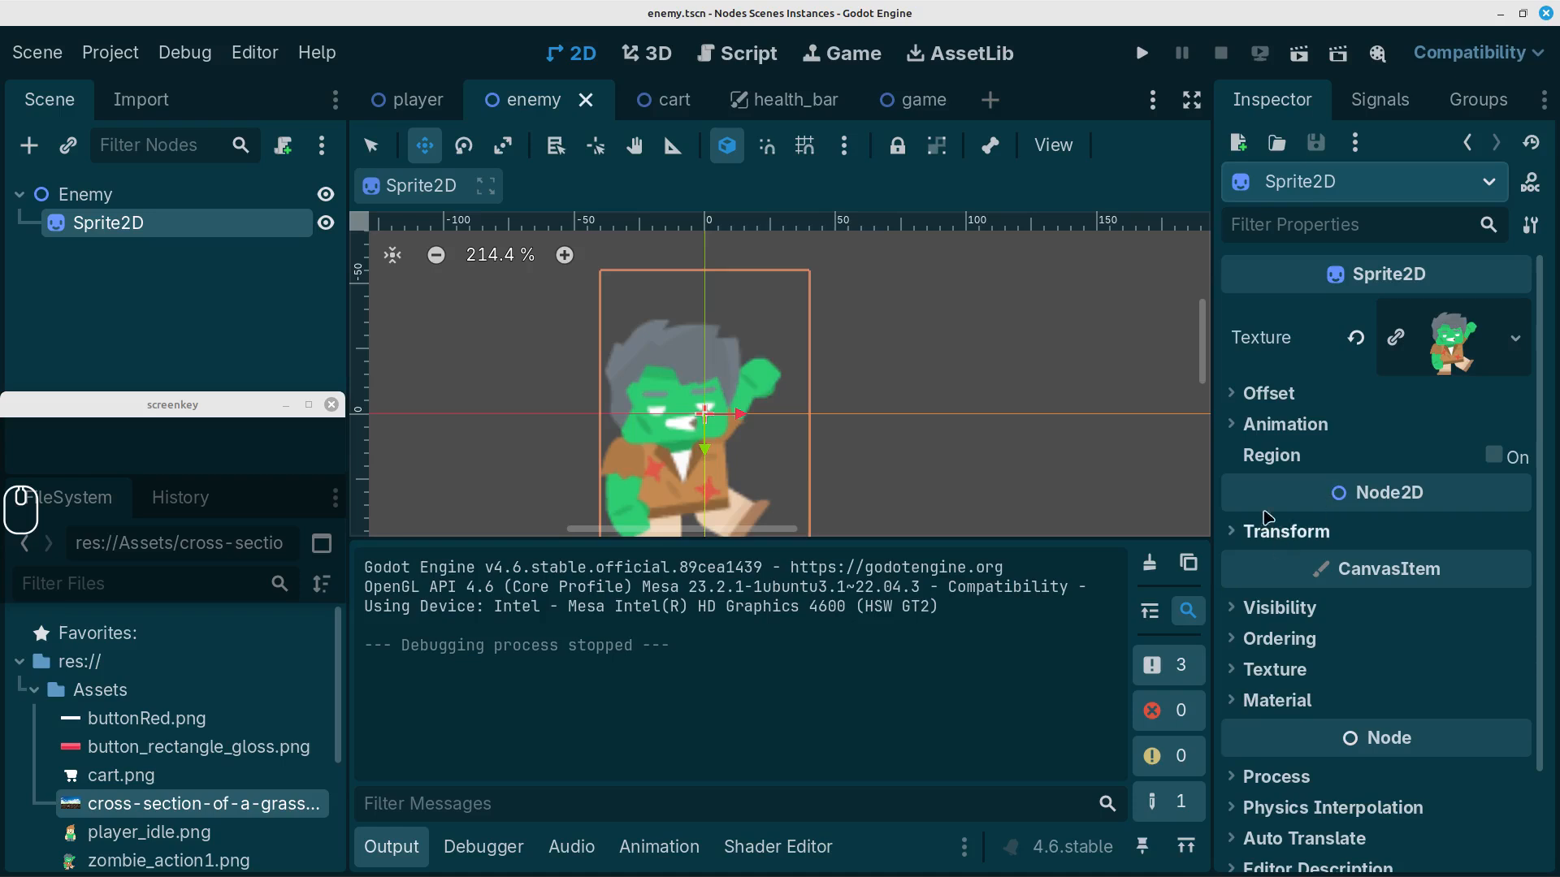
pyautogui.click(1245, 541)
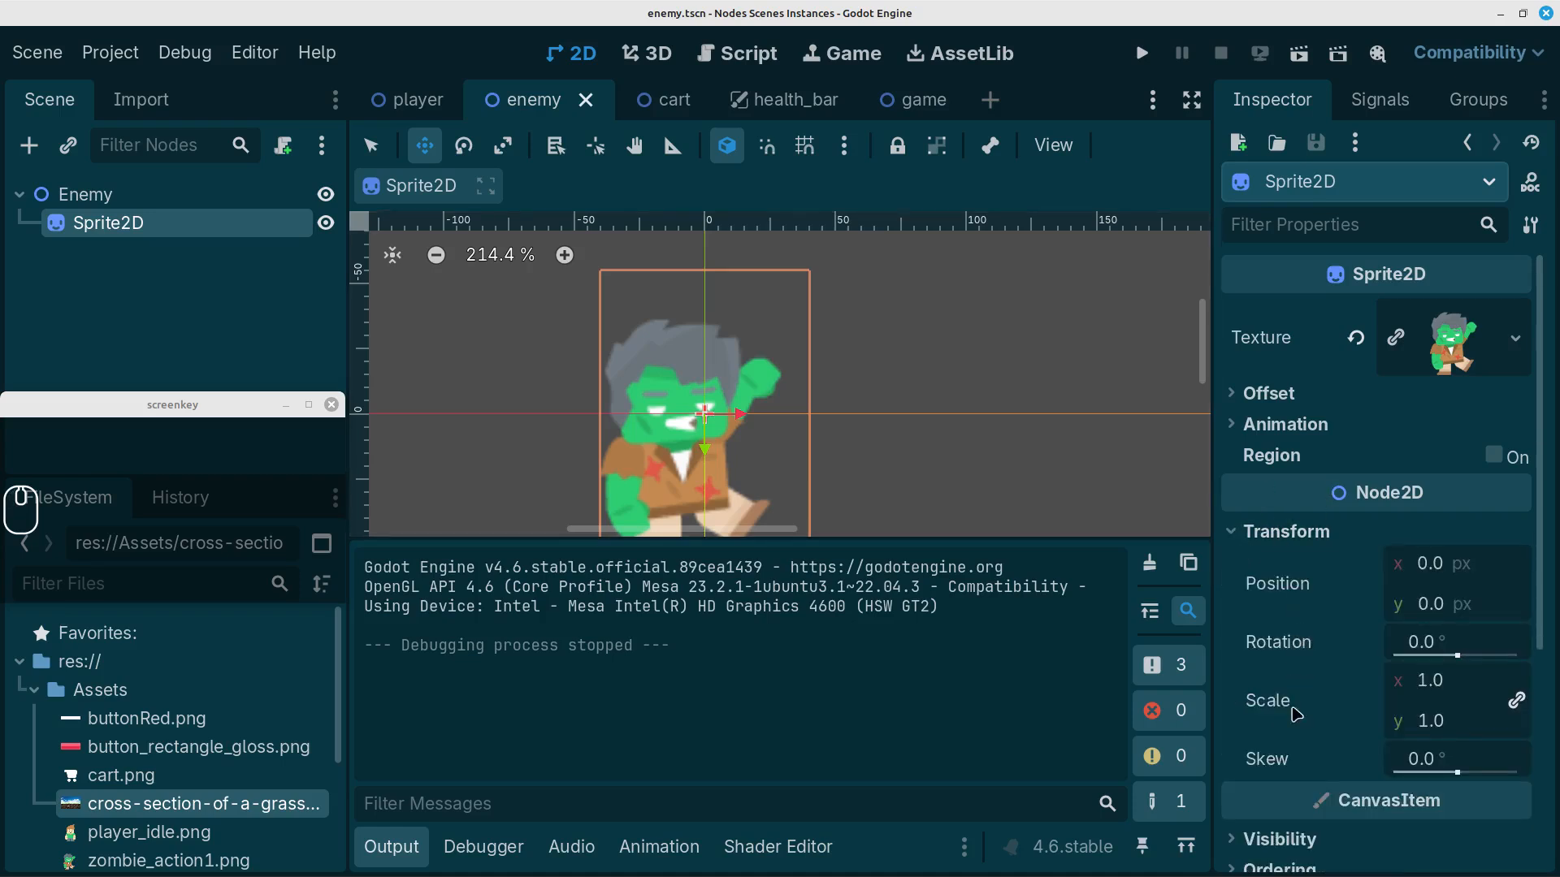
pyautogui.click(1452, 650)
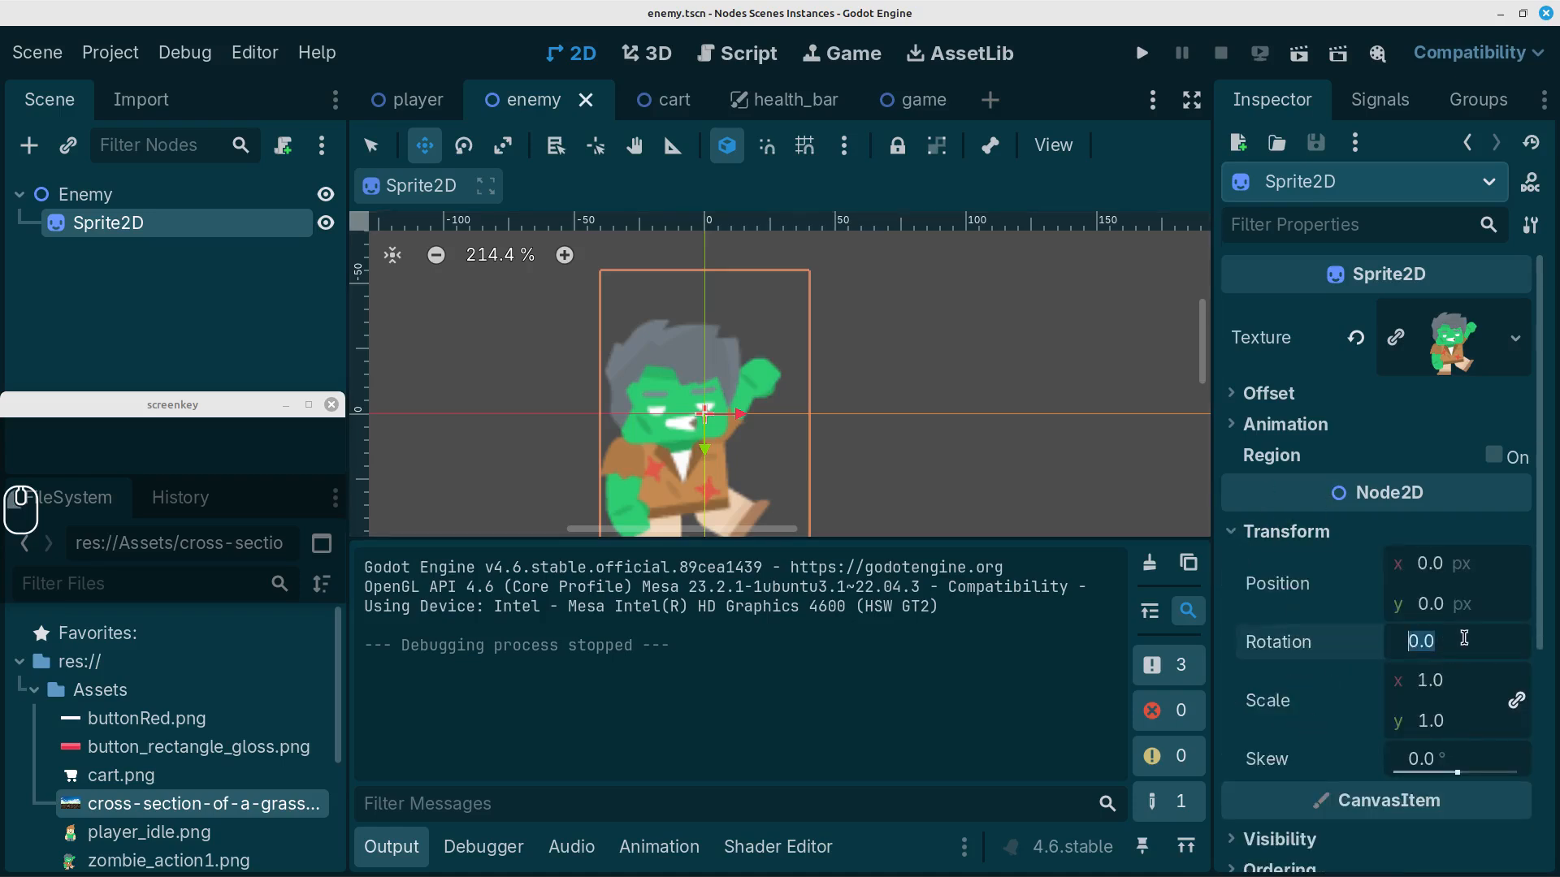
pyautogui.write('180')
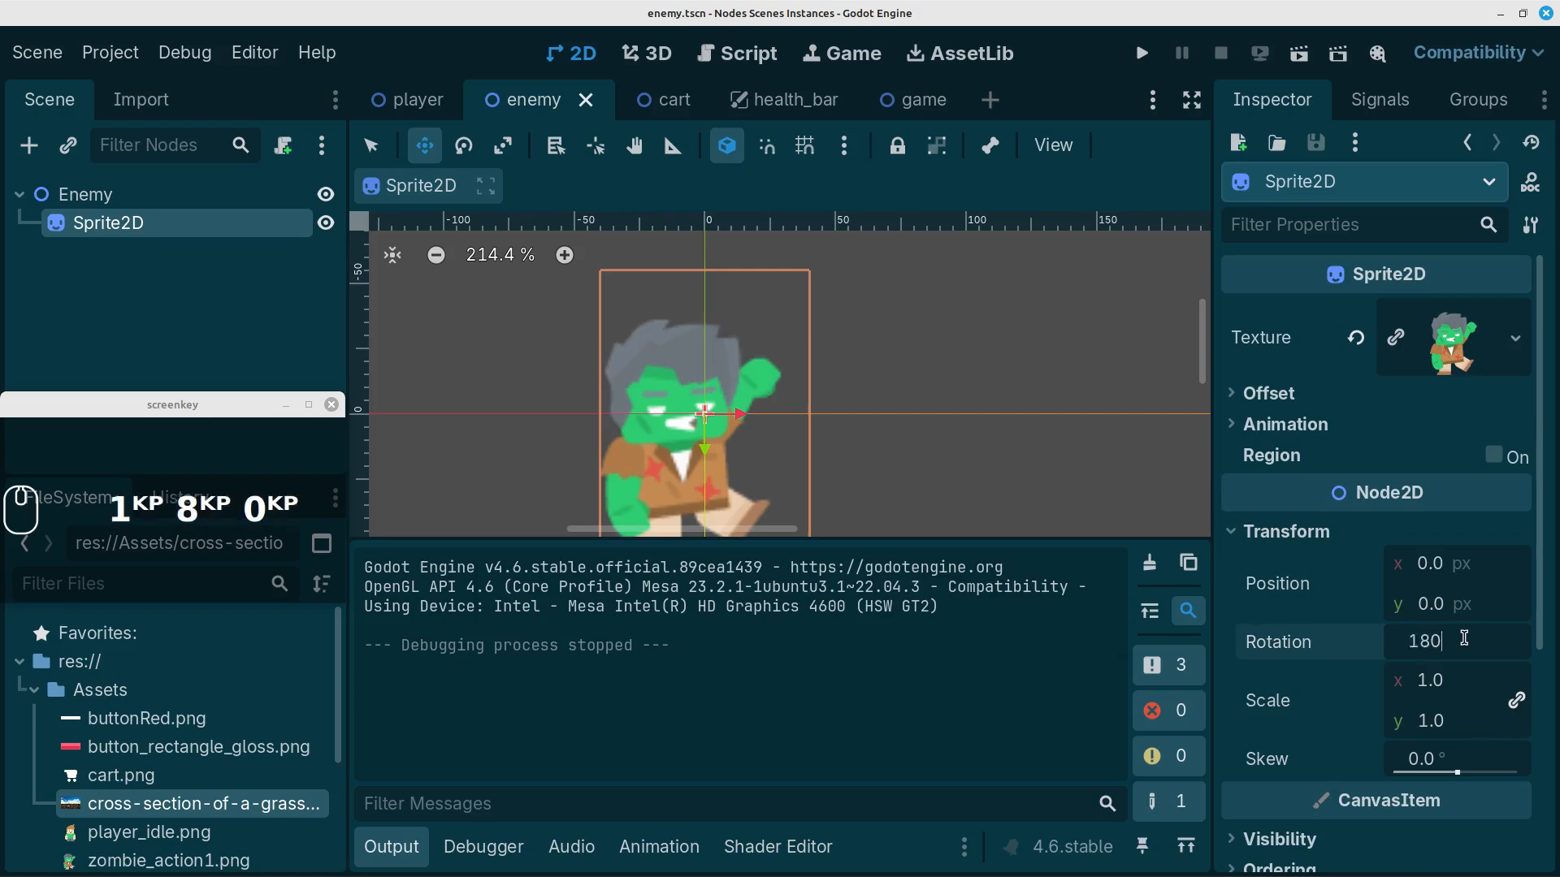
pyautogui.press('Return')
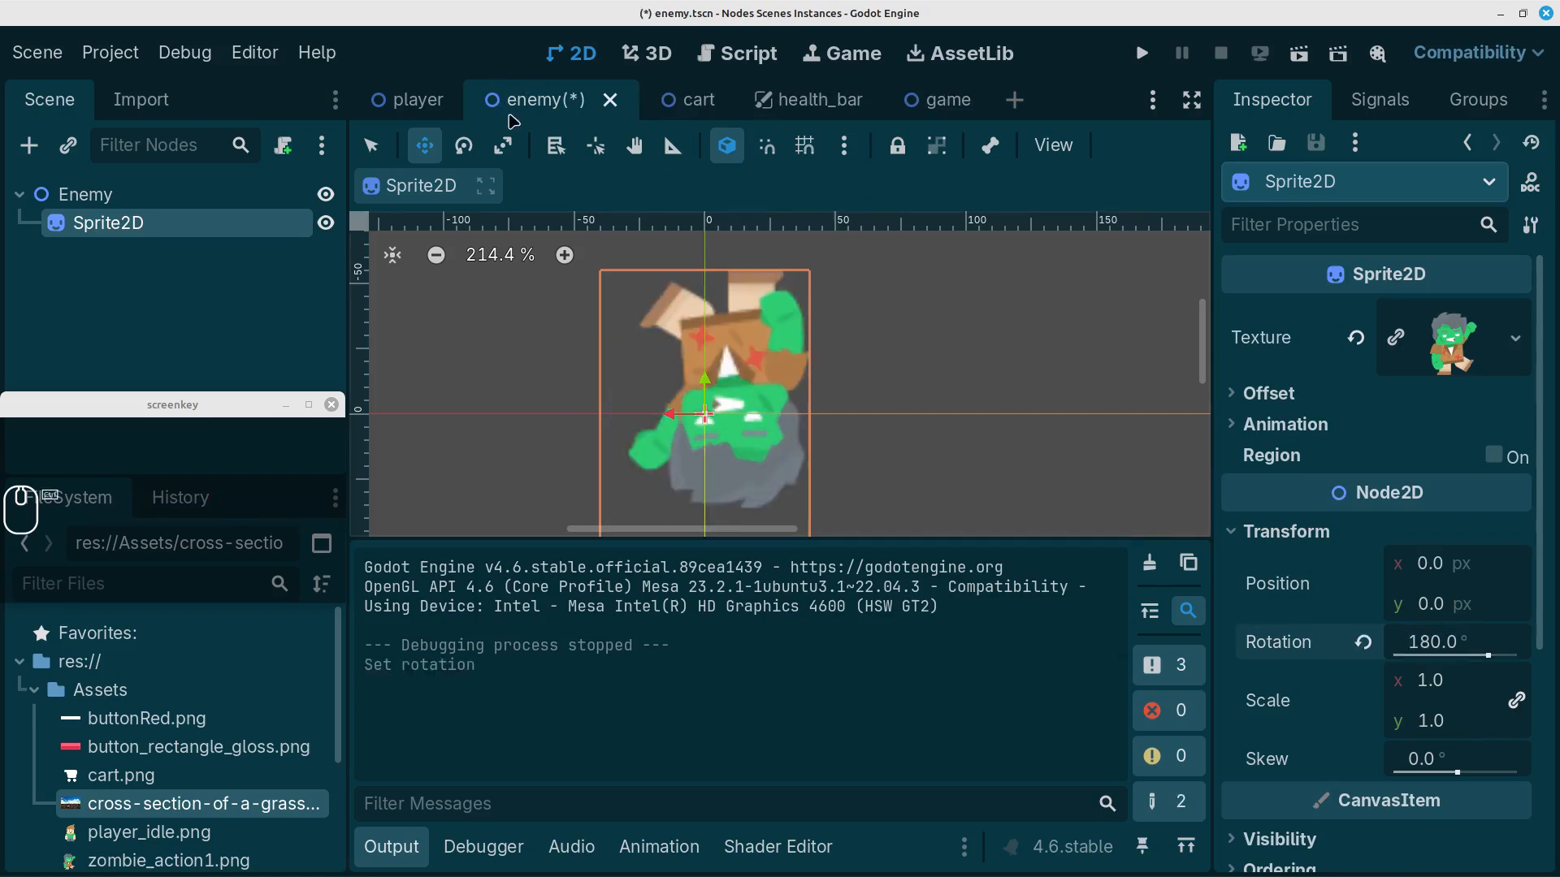
pyautogui.hotkey('ctrl', 's')
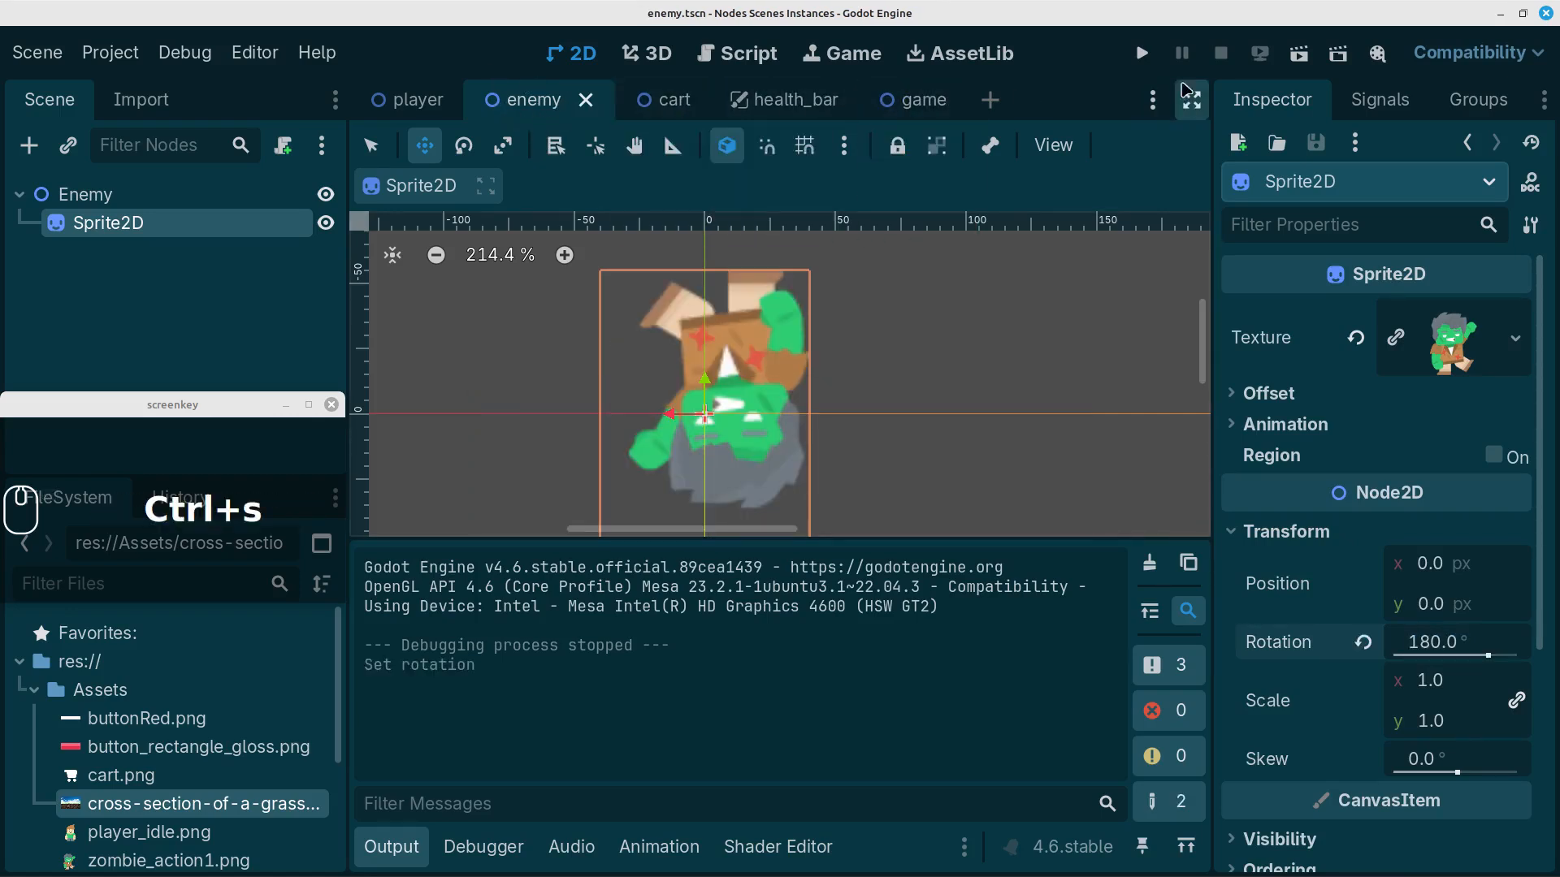
# Run the game scene to check the rotation of both enemy instances, and close the running game
pyautogui.click(921, 96)
pyautogui.click(1298, 53)
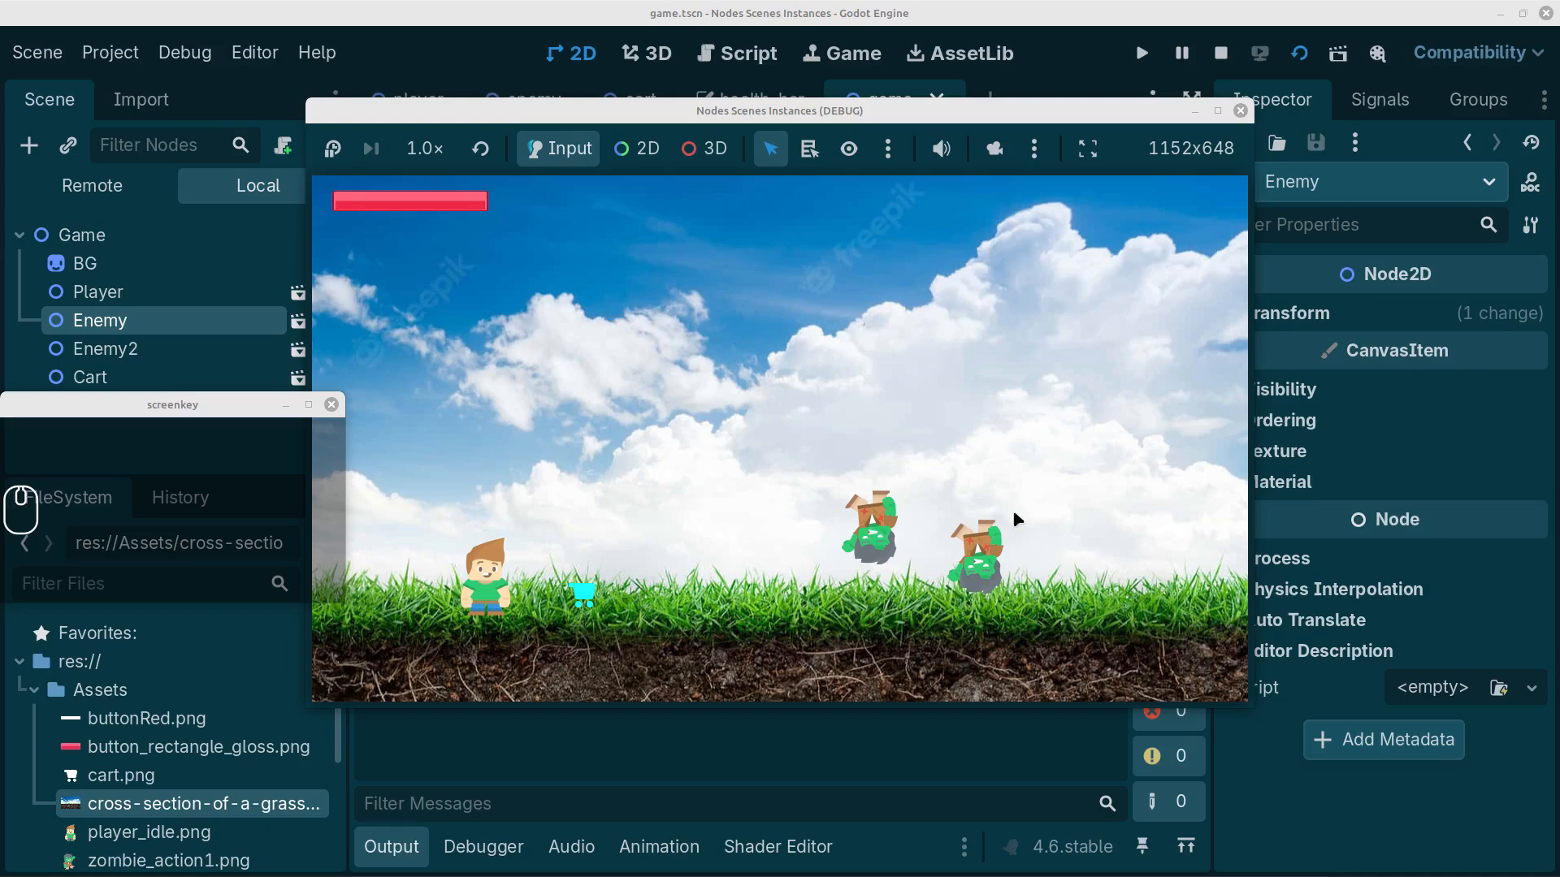
pyautogui.click(1240, 113)
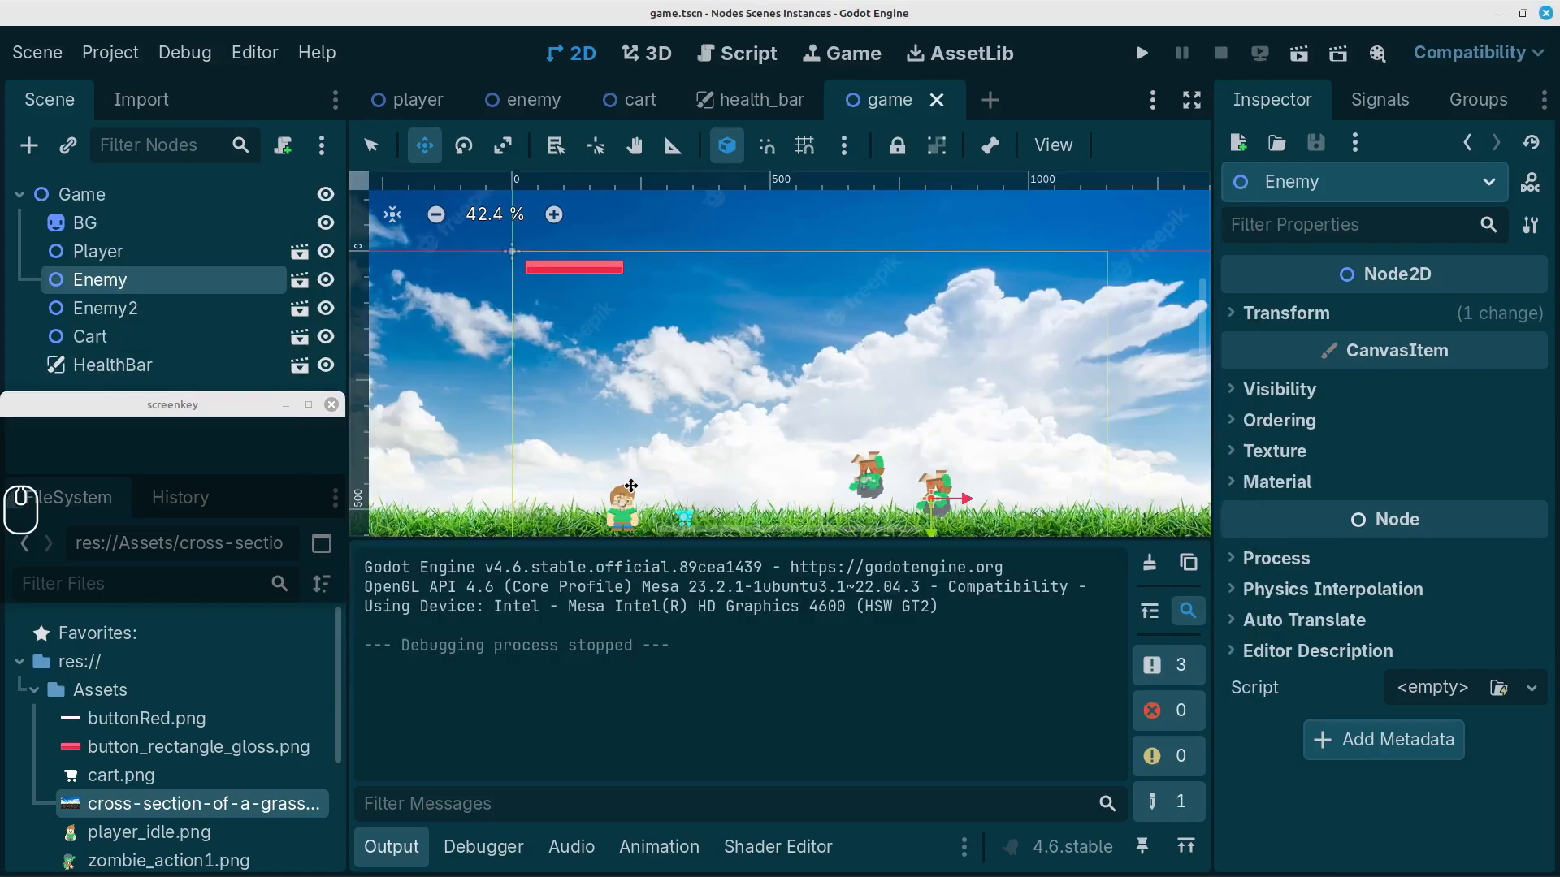